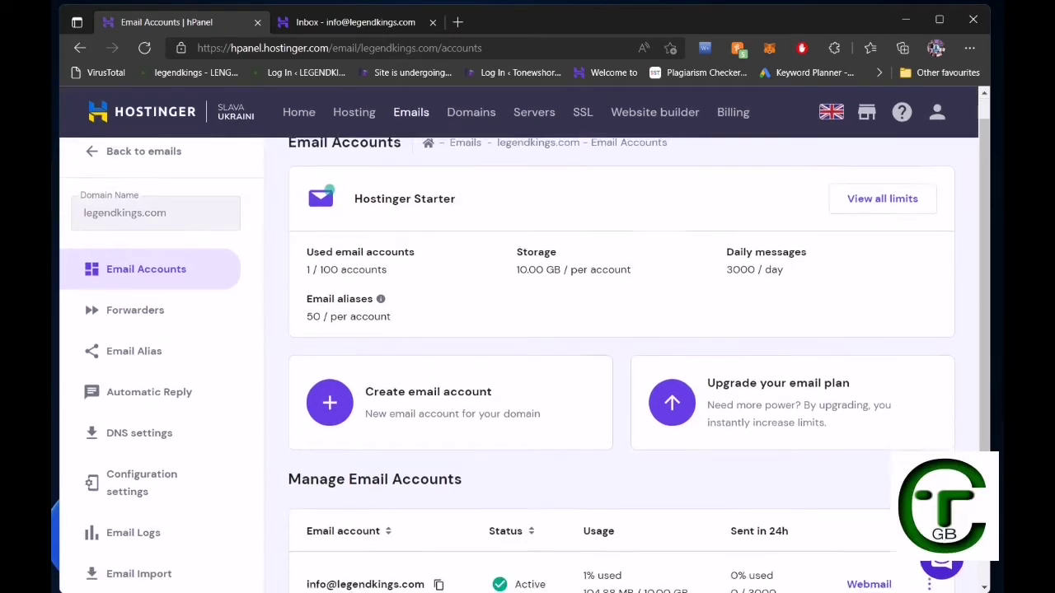
Show hPanel's email Configuration settings with the IMAP, SMTP and POP hostnames and ports.
{"action": "scroll", "coordinate": [524, 340], "scroll_direction": "down", "scroll_amount": 2}
{"action": "scroll", "coordinate": [149, 390], "scroll_direction": "up", "scroll_amount": 2}
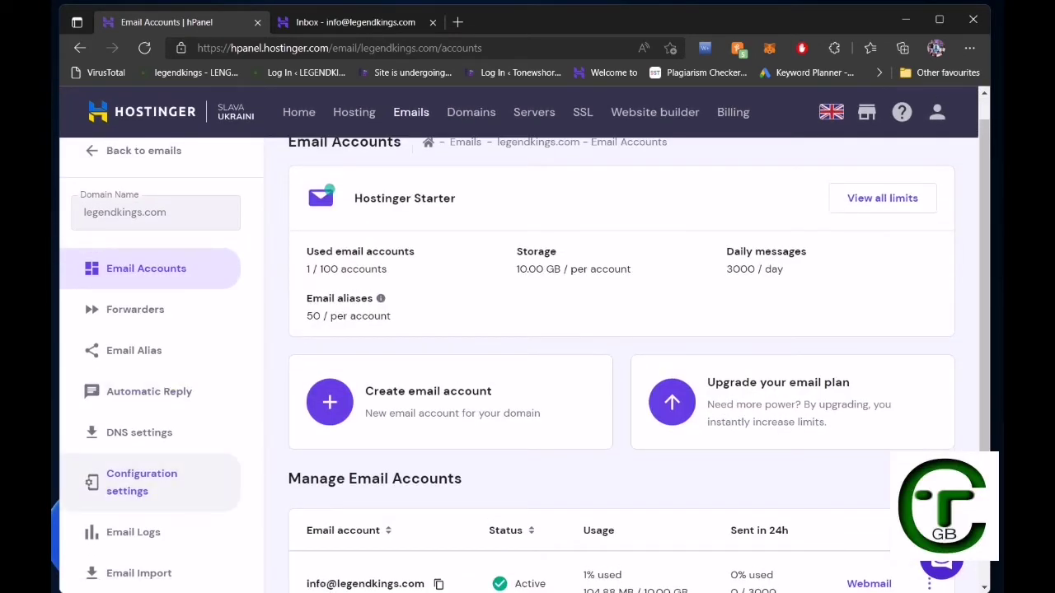
{"action": "left_click", "coordinate": [142, 482]}
{"action": "scroll", "coordinate": [524, 356], "scroll_direction": "down", "scroll_amount": 3}
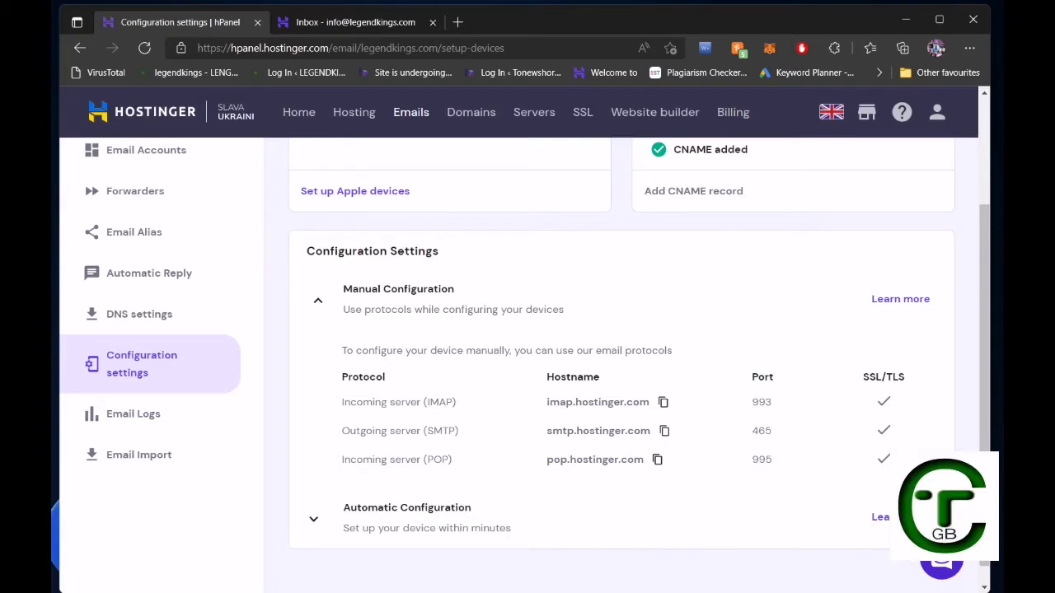
Log out of the webmail account and return to the hPanel configuration page.
{"action": "left_click", "coordinate": [355, 22]}
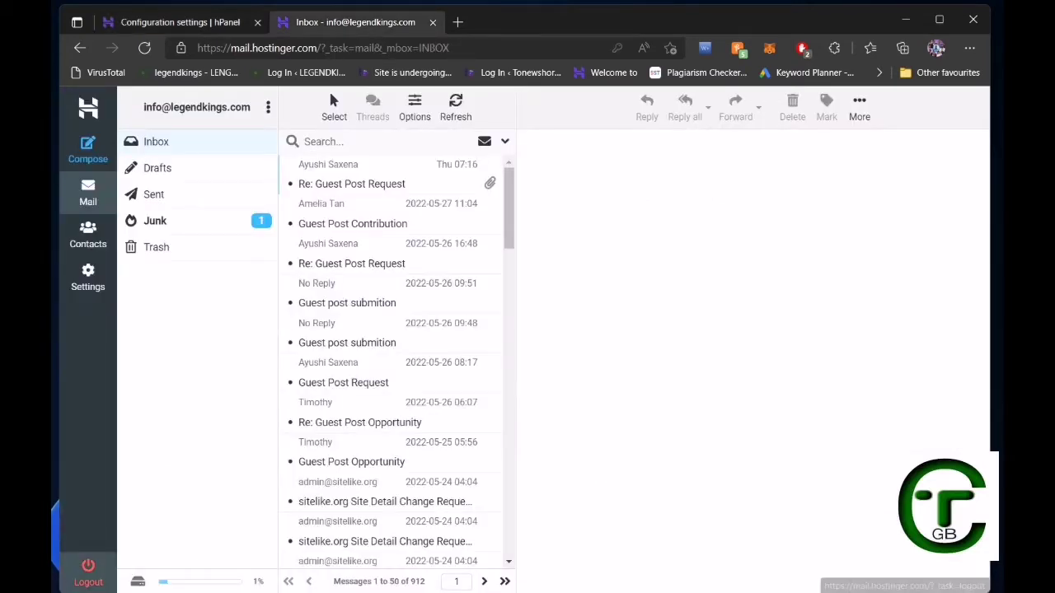
{"action": "left_click", "coordinate": [88, 565]}
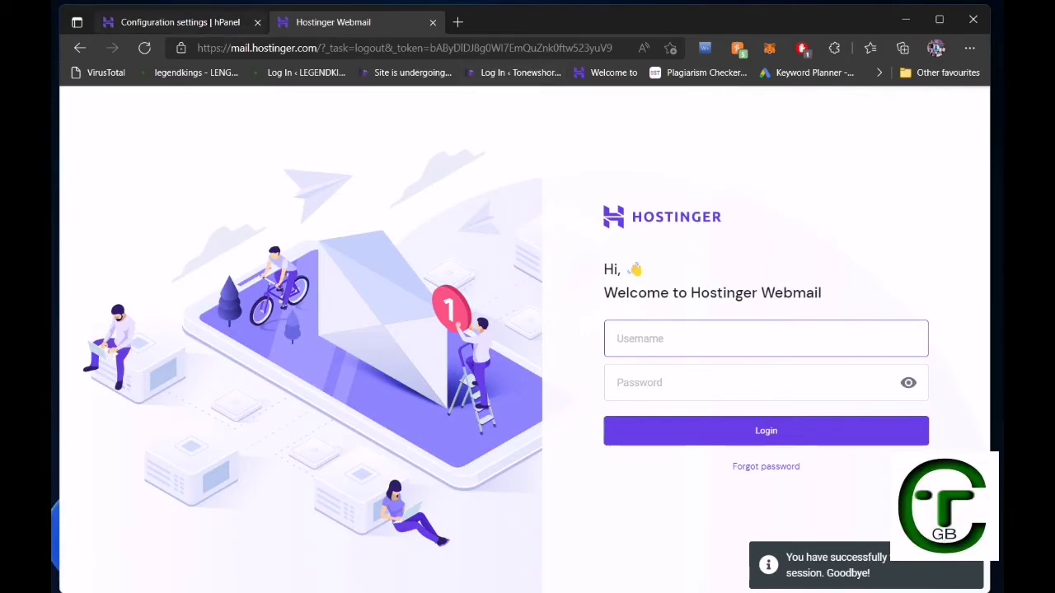
{"action": "left_click", "coordinate": [180, 23]}
{"action": "scroll", "coordinate": [528, 341], "scroll_direction": "down", "scroll_amount": 1}
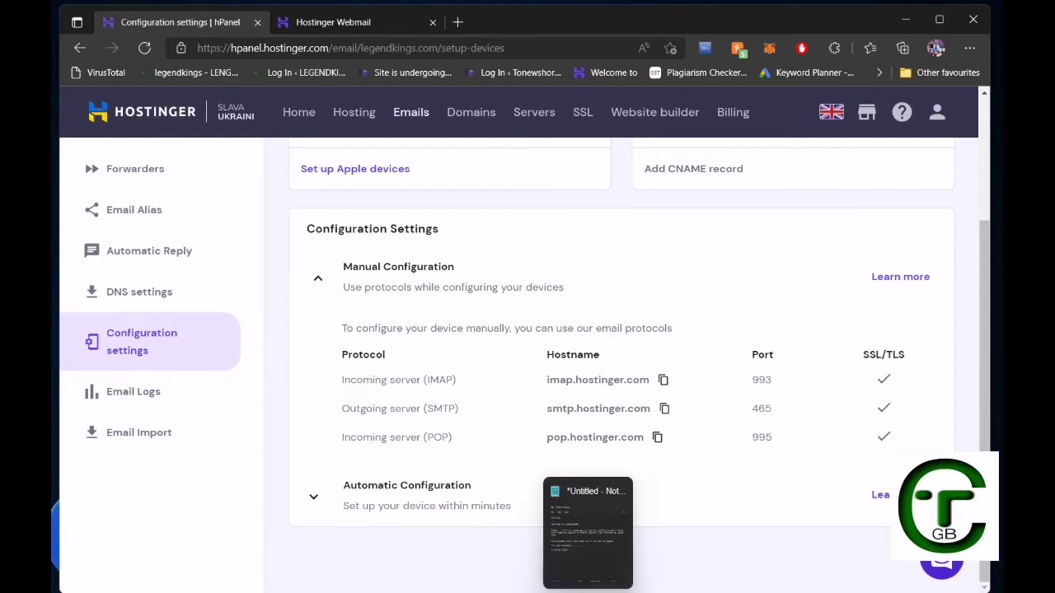
In Notepad, add the line "this are the configuration." below the notes.
{"action": "left_click", "coordinate": [587, 590]}
{"action": "key", "text": "Return"}
{"action": "key", "text": "Return"}
{"action": "key", "text": "Return"}
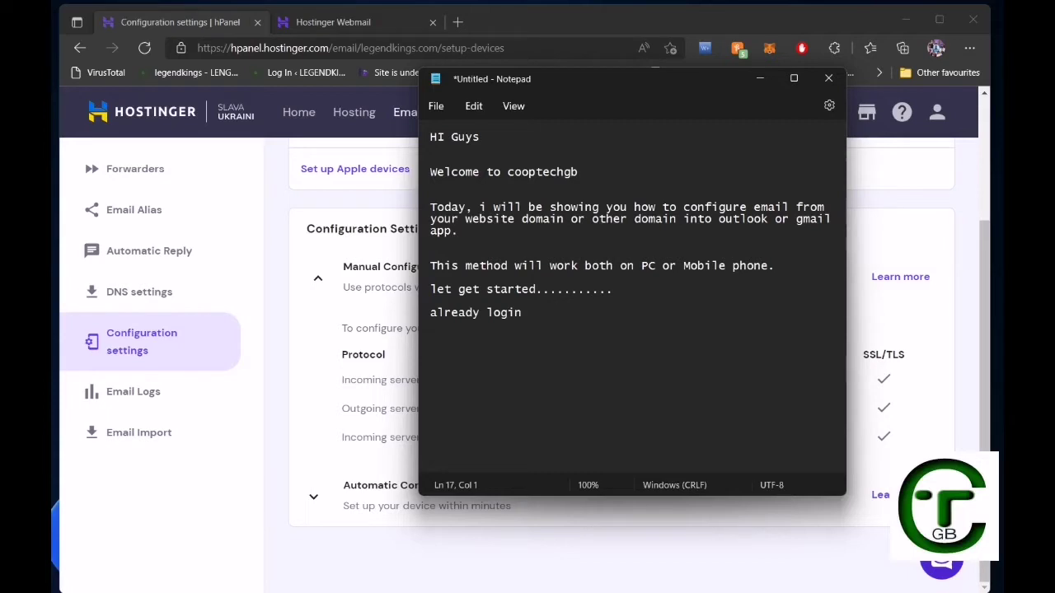
{"action": "type", "text": "thi"}
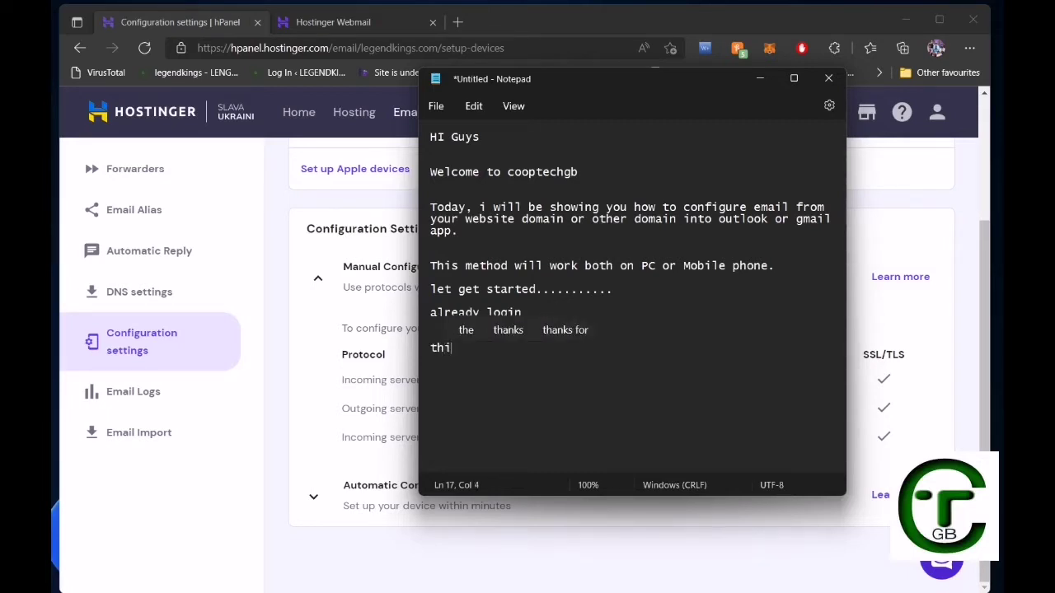
{"action": "type", "text": "s are"}
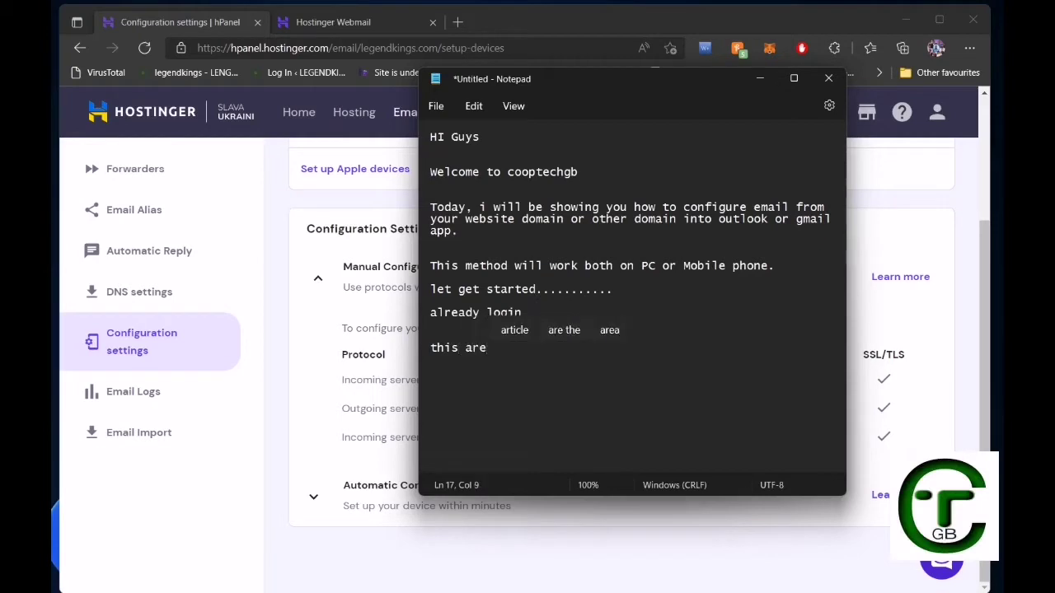
{"action": "type", "text": " the co"}
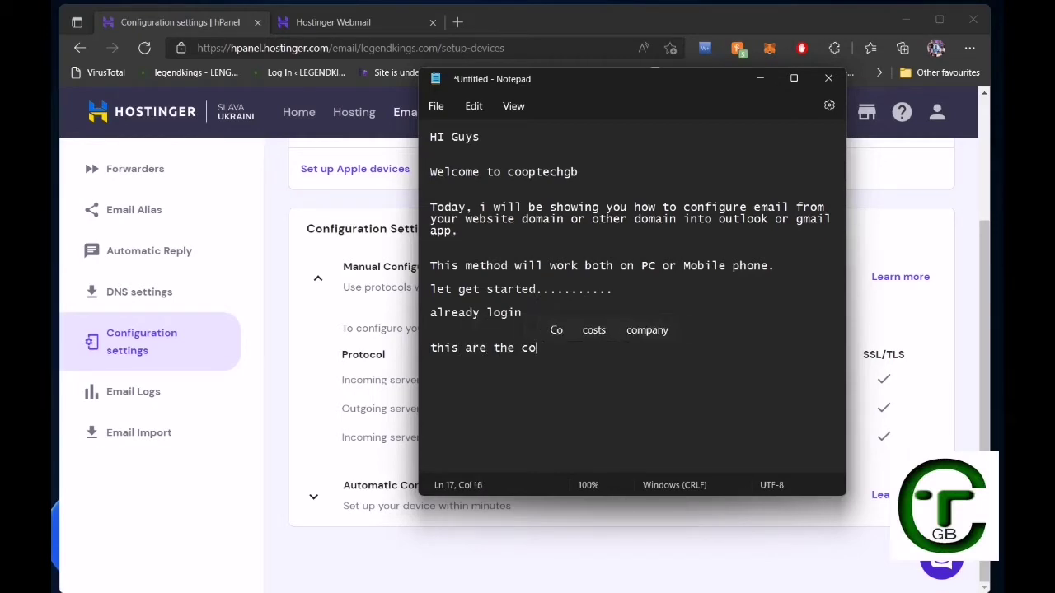
{"action": "type", "text": "nfig"}
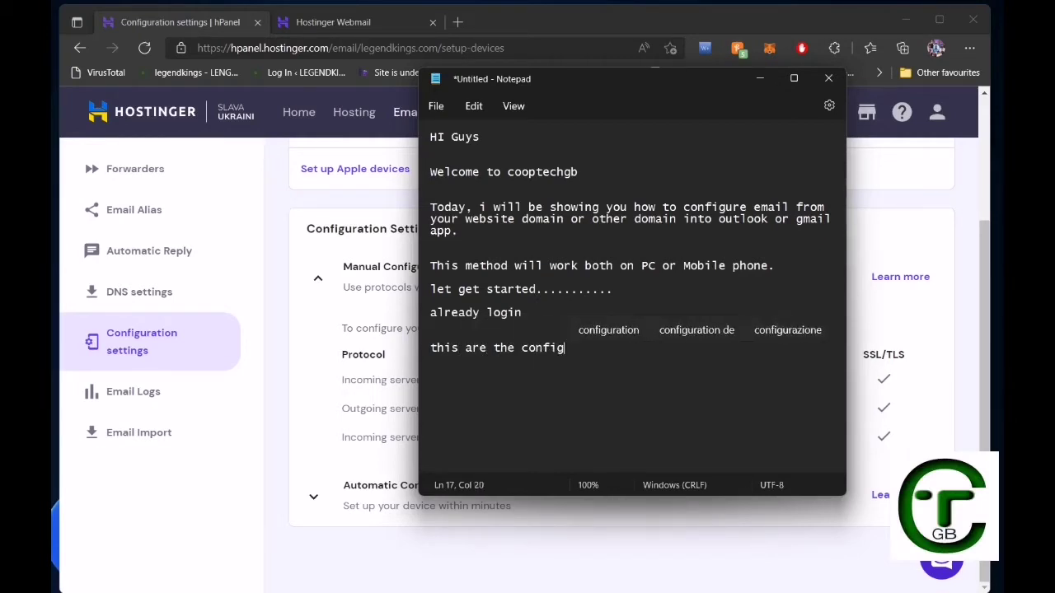
{"action": "key", "text": "Up"}
{"action": "key", "text": "Return"}
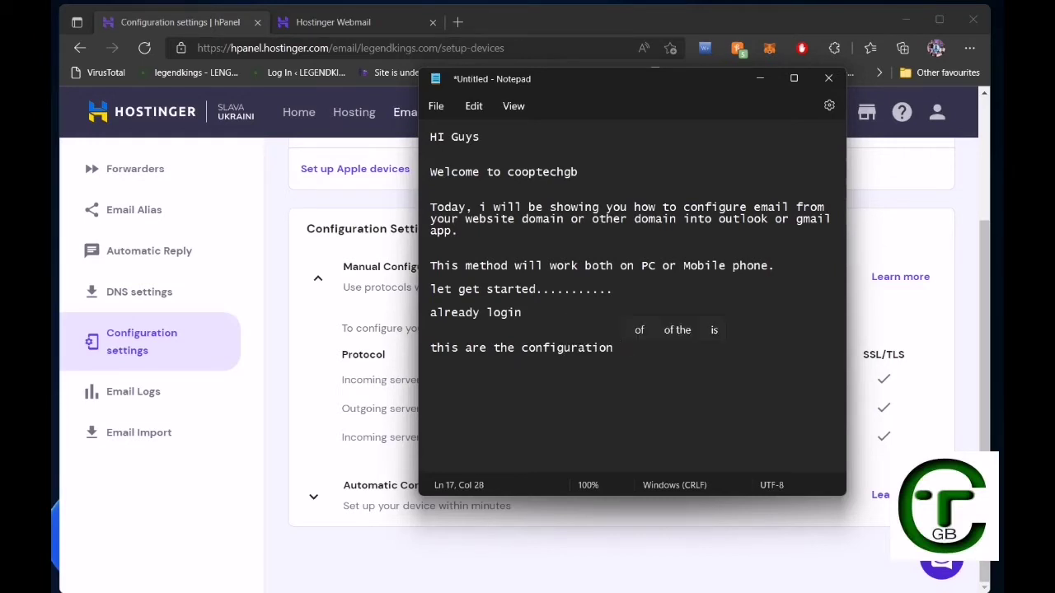
{"action": "type", "text": "."}
After a blank line, add the note "let open outlook......".
{"action": "key", "text": "Return"}
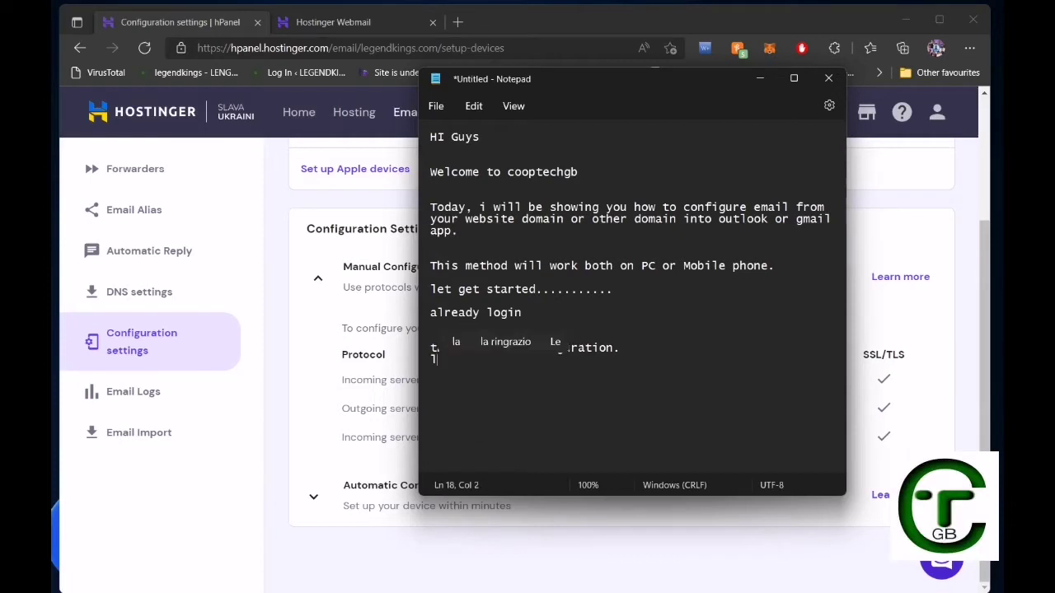
{"action": "key", "text": "BackSpace"}
{"action": "key", "text": "Return"}
{"action": "key", "text": "Return"}
{"action": "type", "text": "let "}
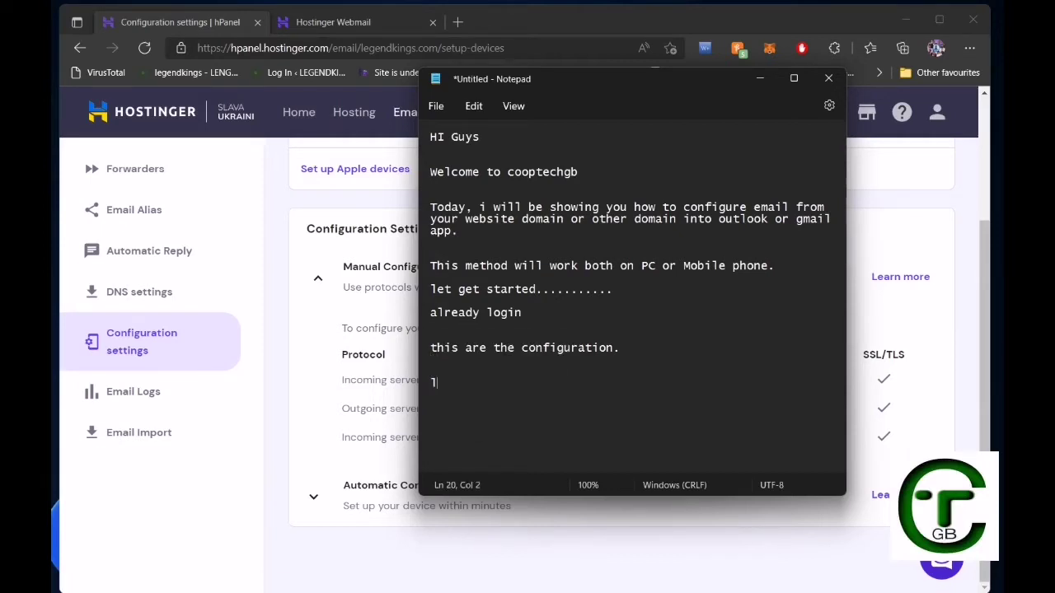
{"action": "type", "text": "open o"}
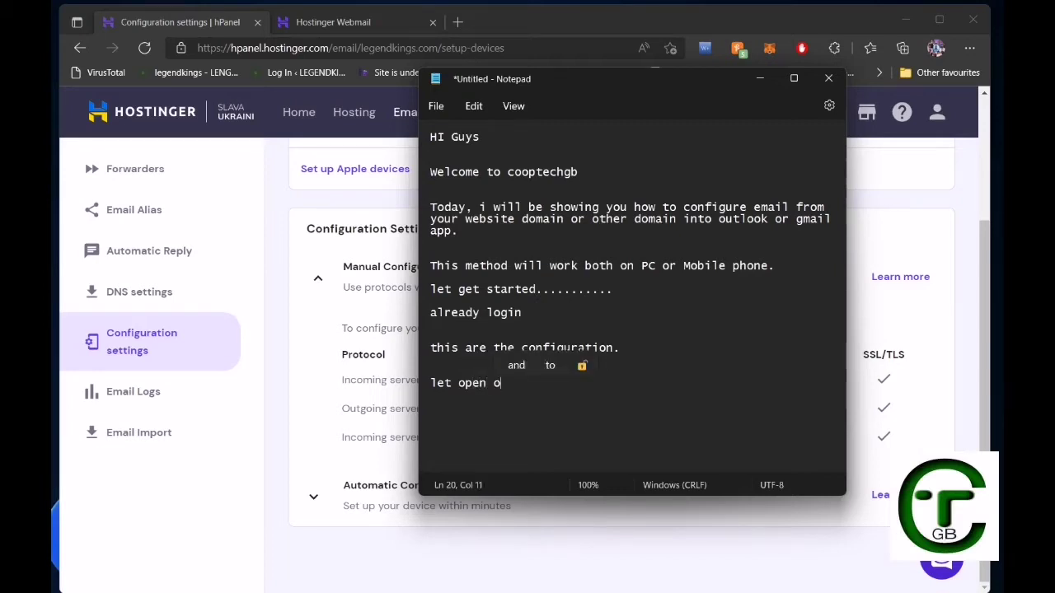
{"action": "type", "text": "utlook"}
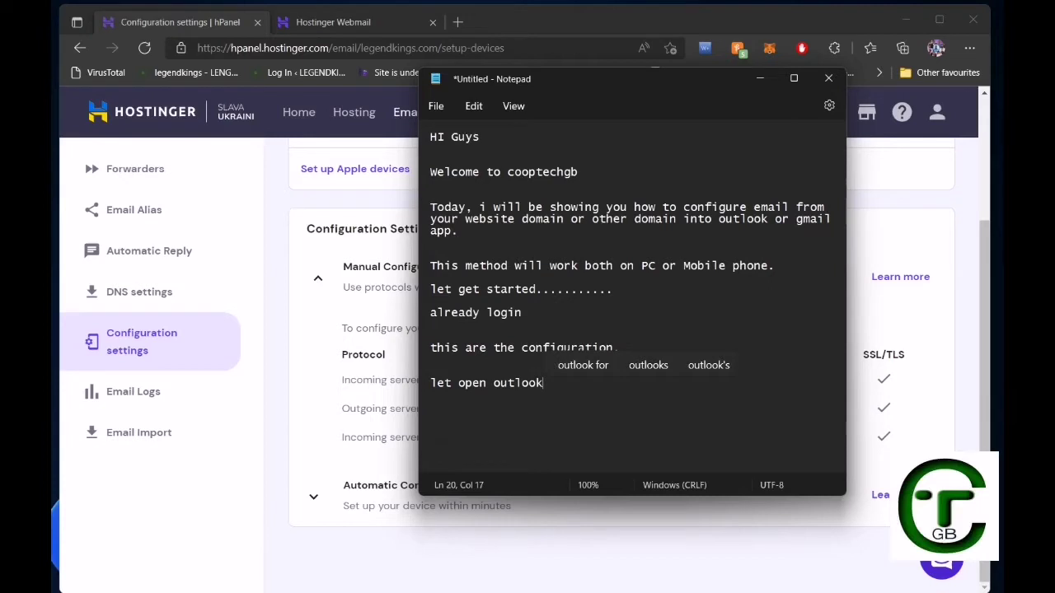
{"action": "type", "text": "......"}
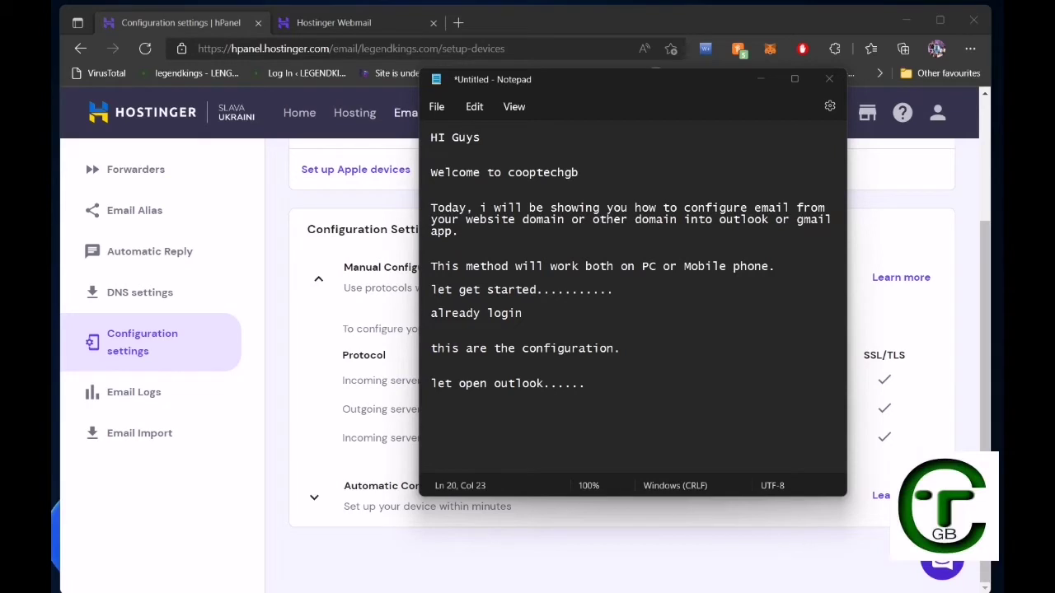
{"action": "mouse_move", "coordinate": [459, 590]}
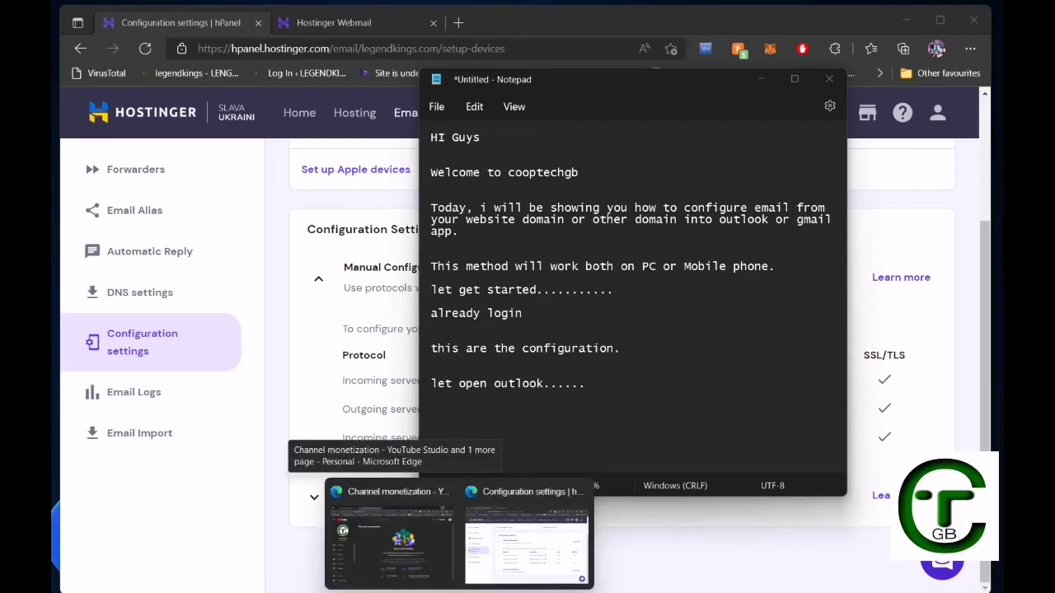
Launch the Mail app from the Start menu and glance at the accounts list.
{"action": "key", "text": "super"}
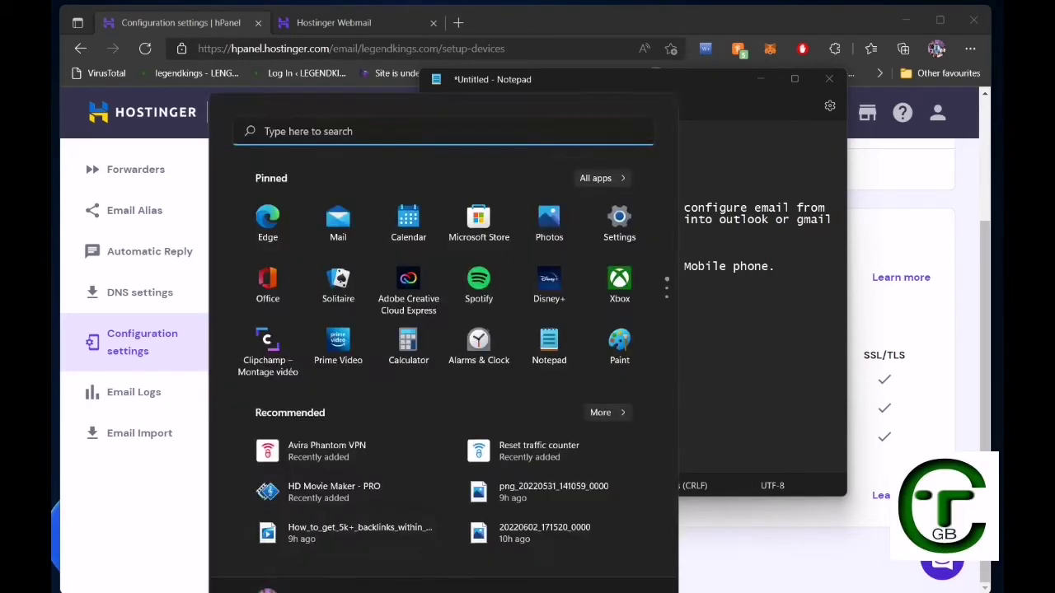
{"action": "left_click", "coordinate": [338, 186]}
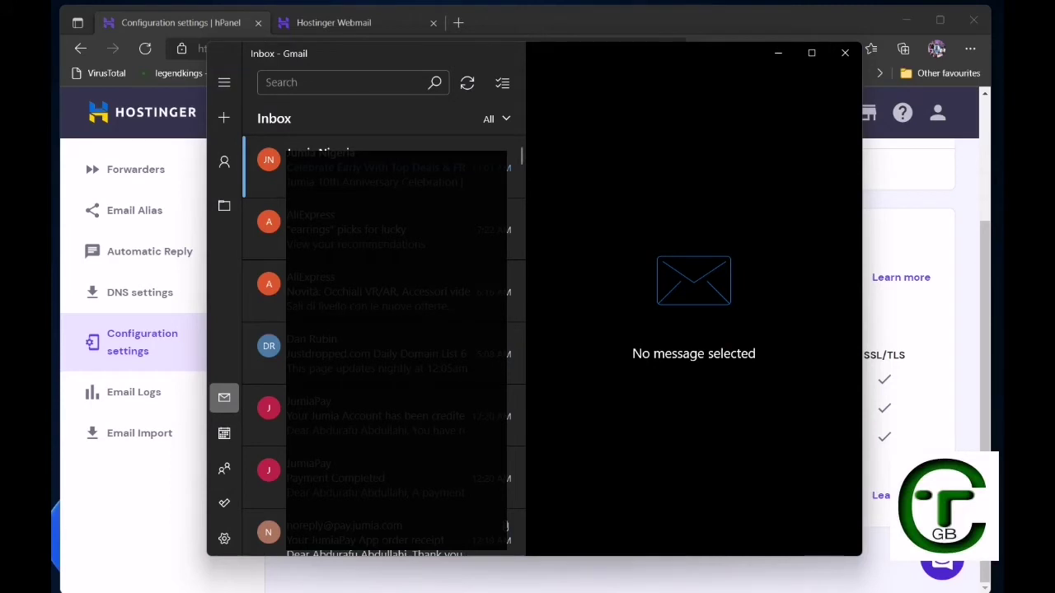
{"action": "left_click", "coordinate": [224, 162]}
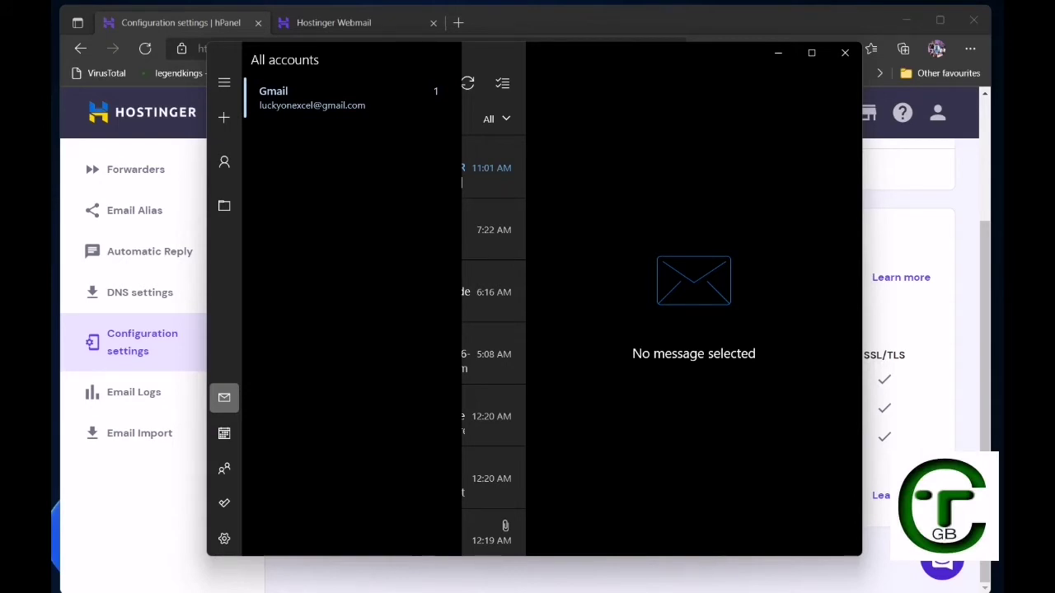
{"action": "left_click", "coordinate": [224, 82]}
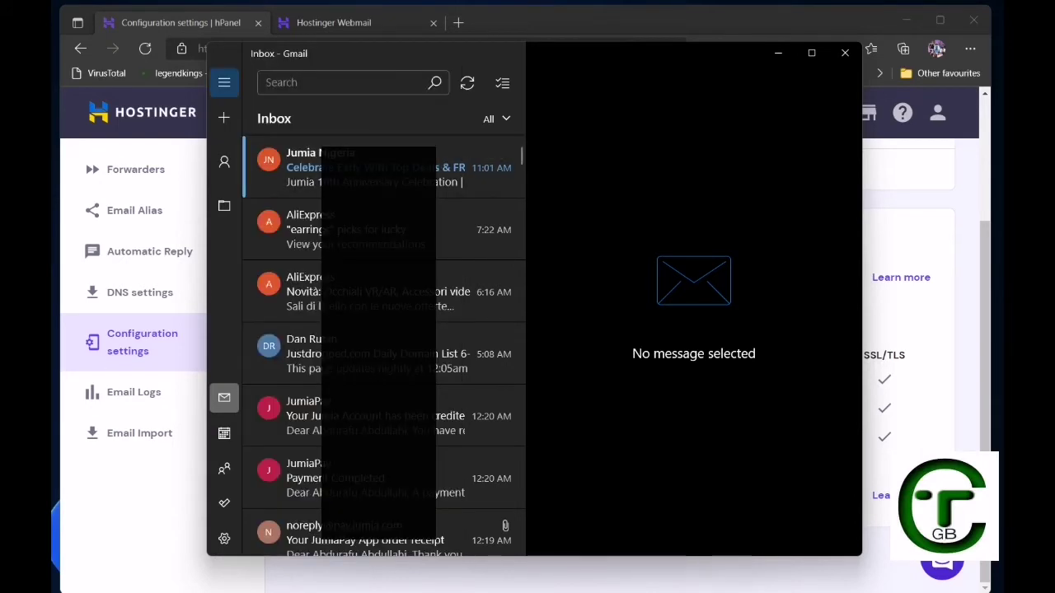
In Manage accounts, start adding an account and choose Advanced setup.
{"action": "left_click", "coordinate": [225, 82]}
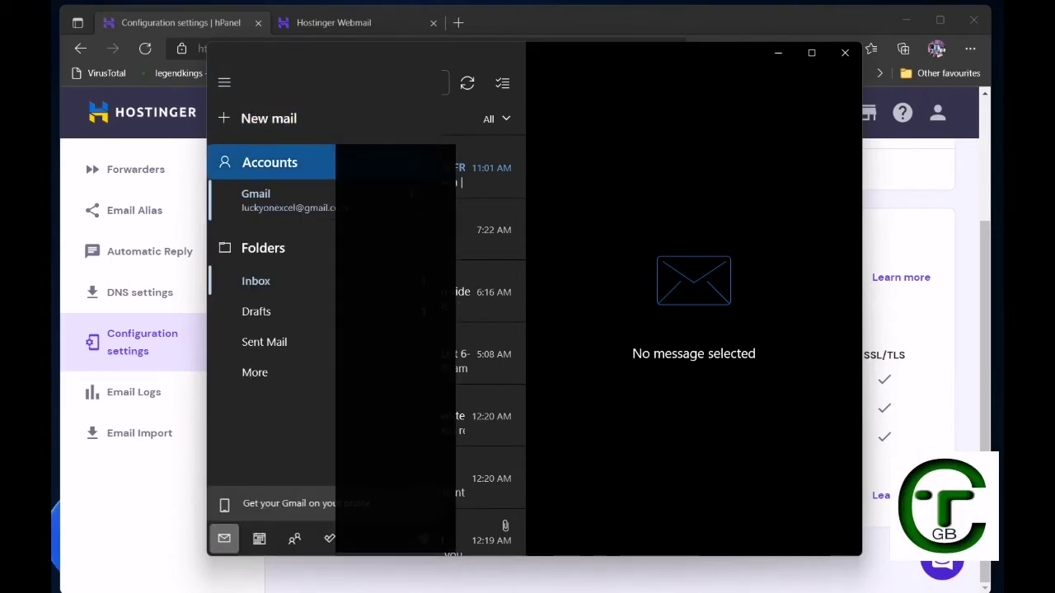
{"action": "left_click", "coordinate": [247, 163]}
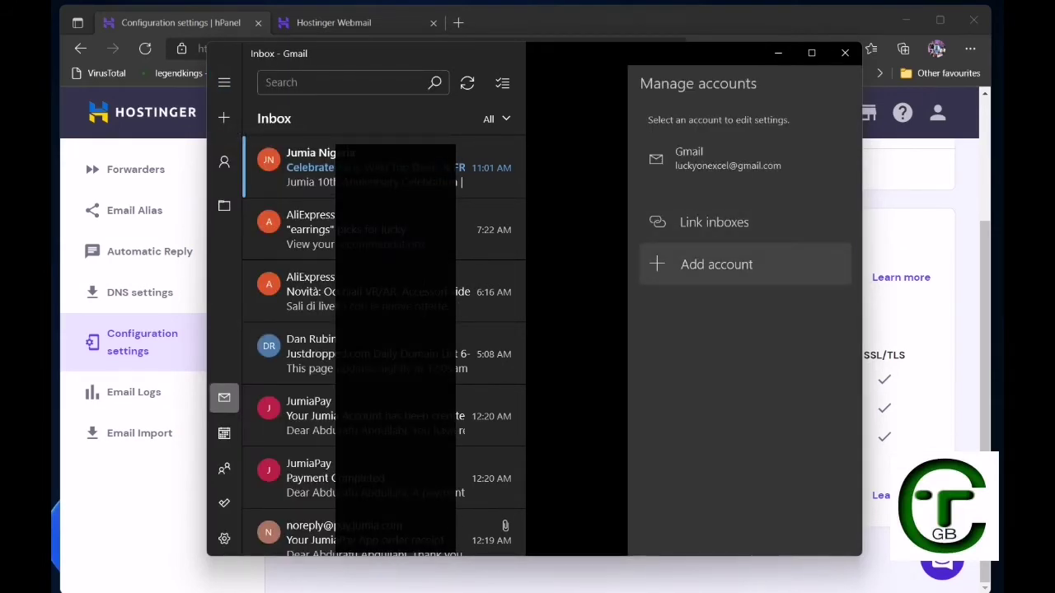
{"action": "left_click", "coordinate": [716, 264]}
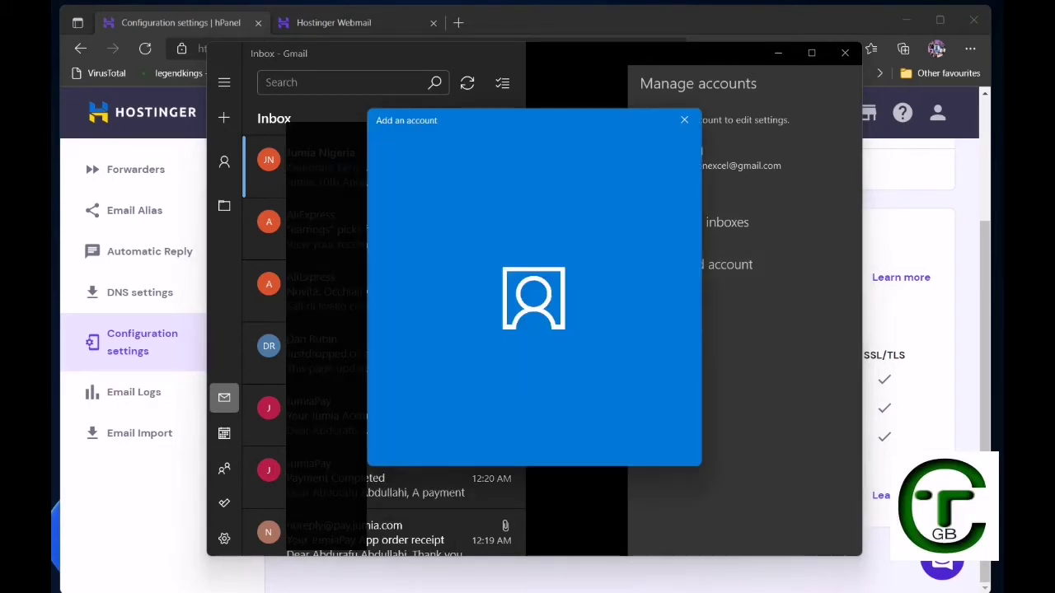
{"action": "scroll", "coordinate": [534, 341], "scroll_direction": "down", "scroll_amount": 2}
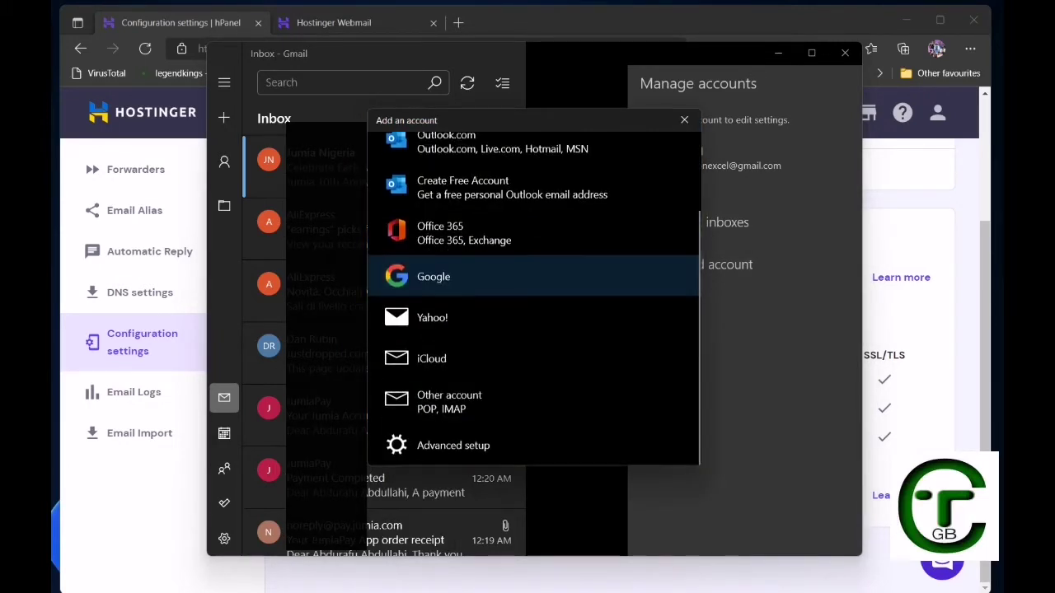
{"action": "left_click", "coordinate": [454, 446]}
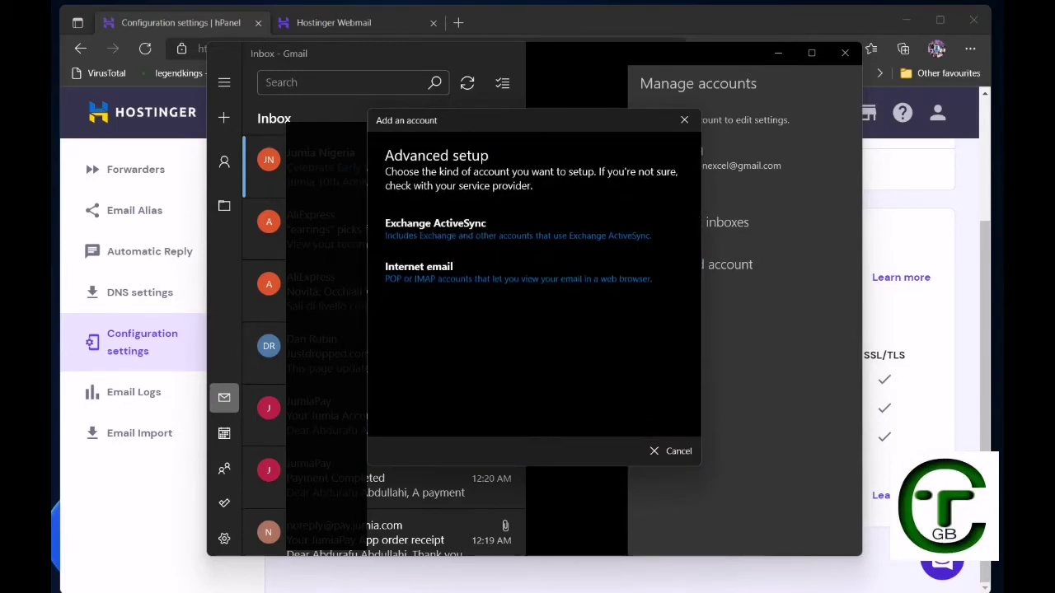
Choose Internet email, check the Hostinger Webmail tab, then return to the empty account form.
{"action": "left_click", "coordinate": [445, 272]}
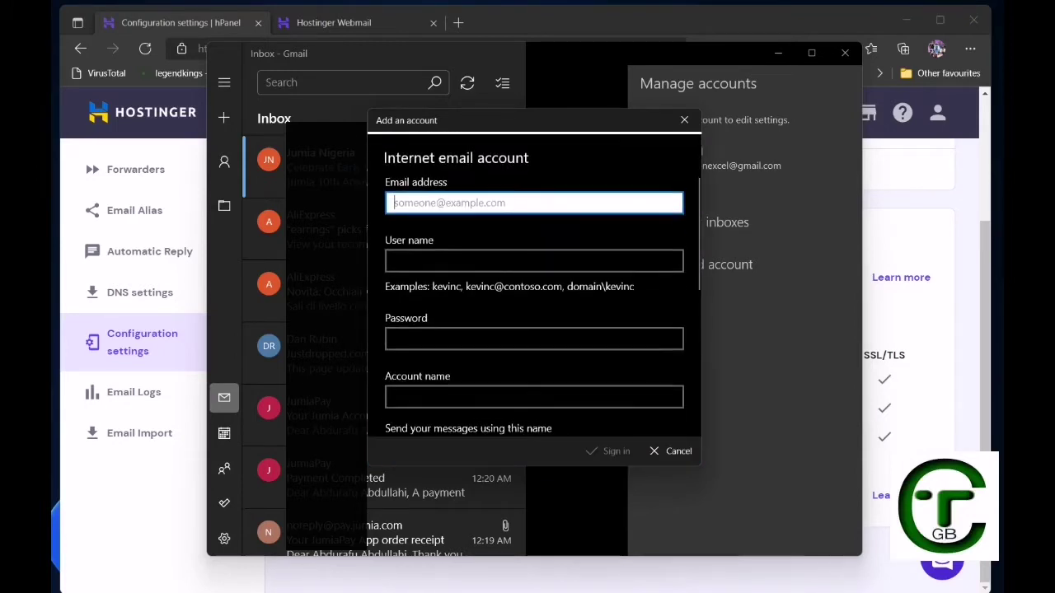
{"action": "scroll", "coordinate": [534, 300], "scroll_direction": "down", "scroll_amount": 5}
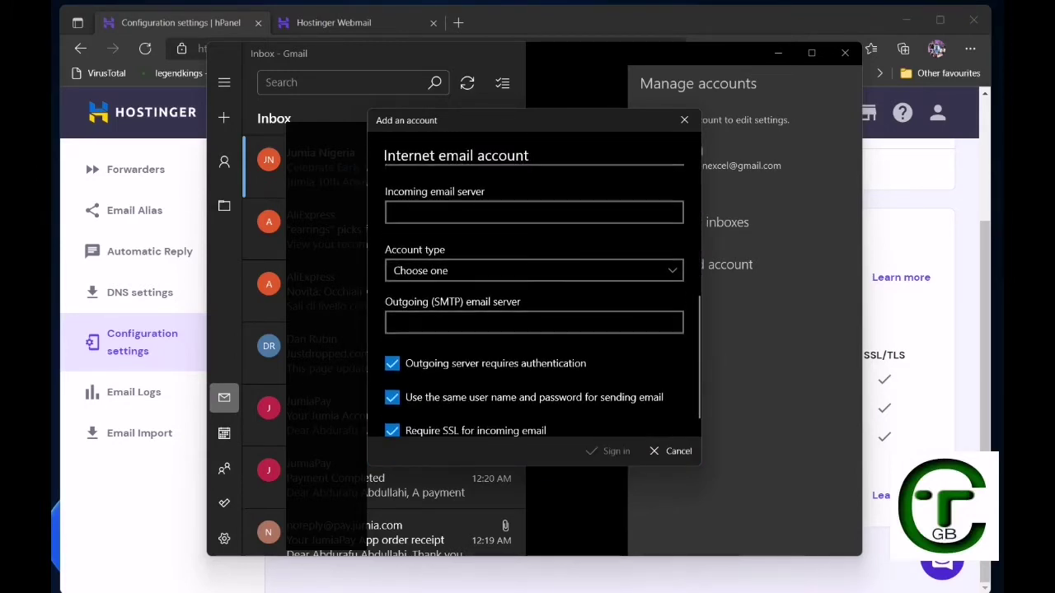
{"action": "scroll", "coordinate": [534, 300], "scroll_direction": "up", "scroll_amount": 5}
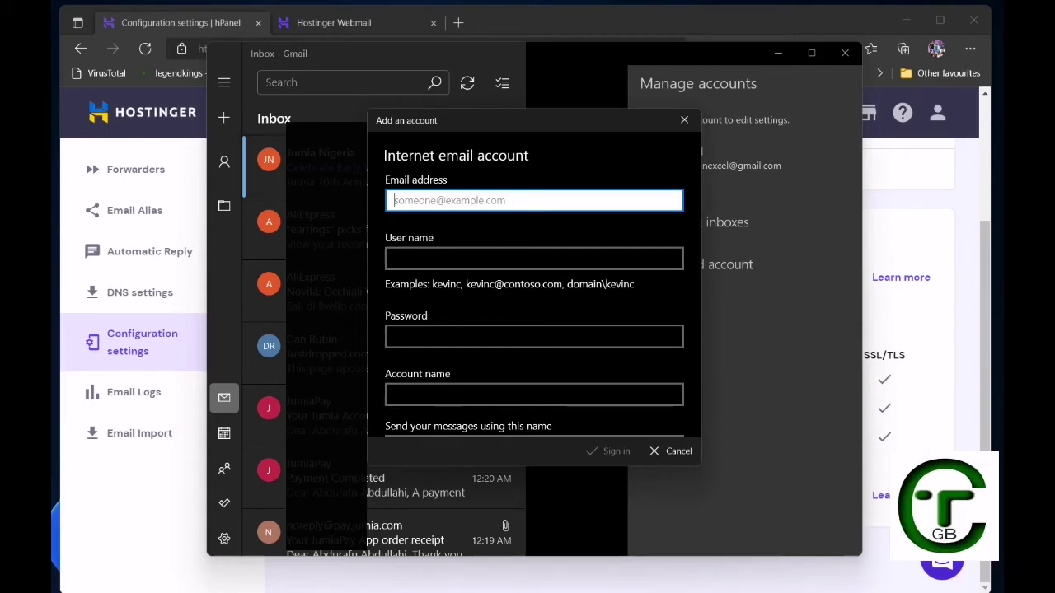
{"action": "key", "text": "alt+Tab"}
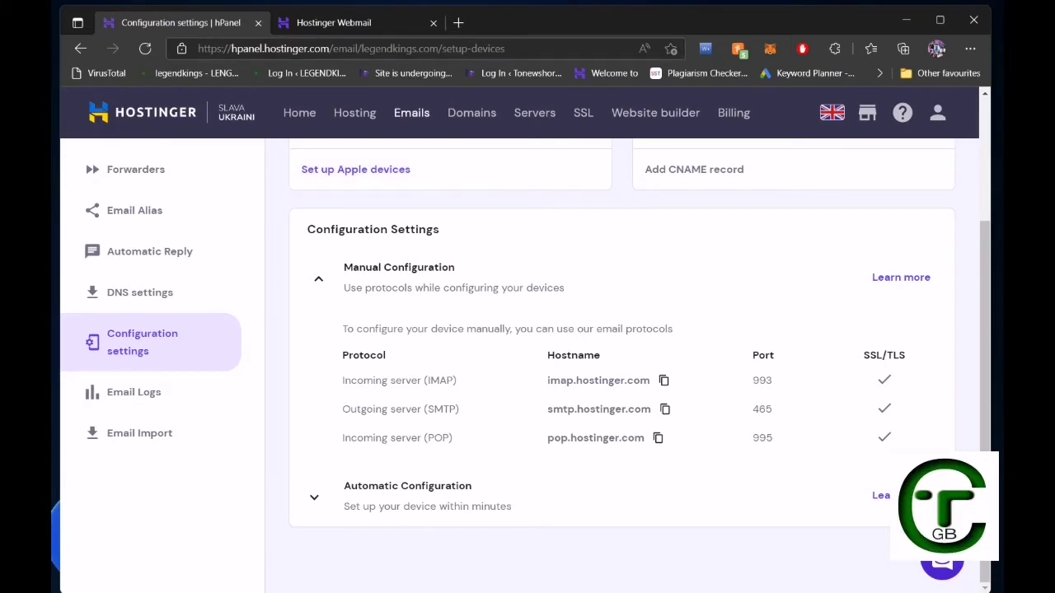
{"action": "key", "text": "ctrl+Tab"}
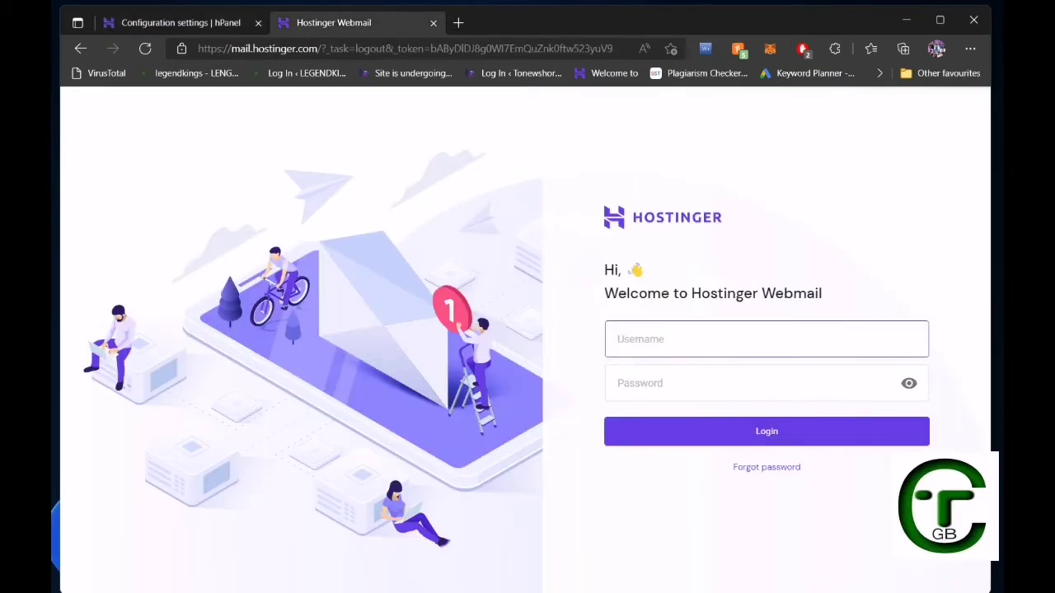
{"action": "key", "text": "alt+Tab"}
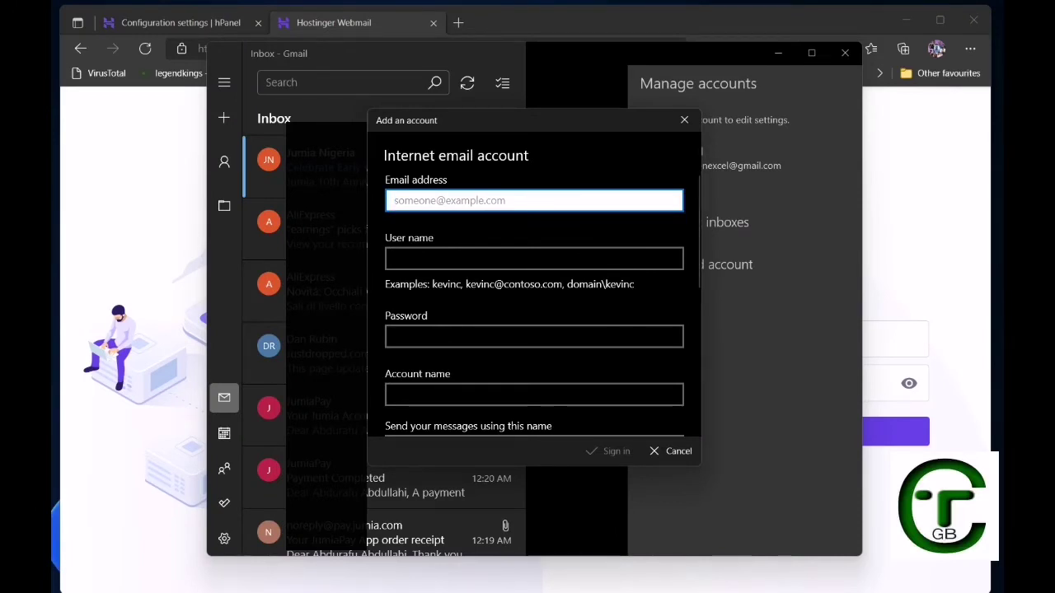
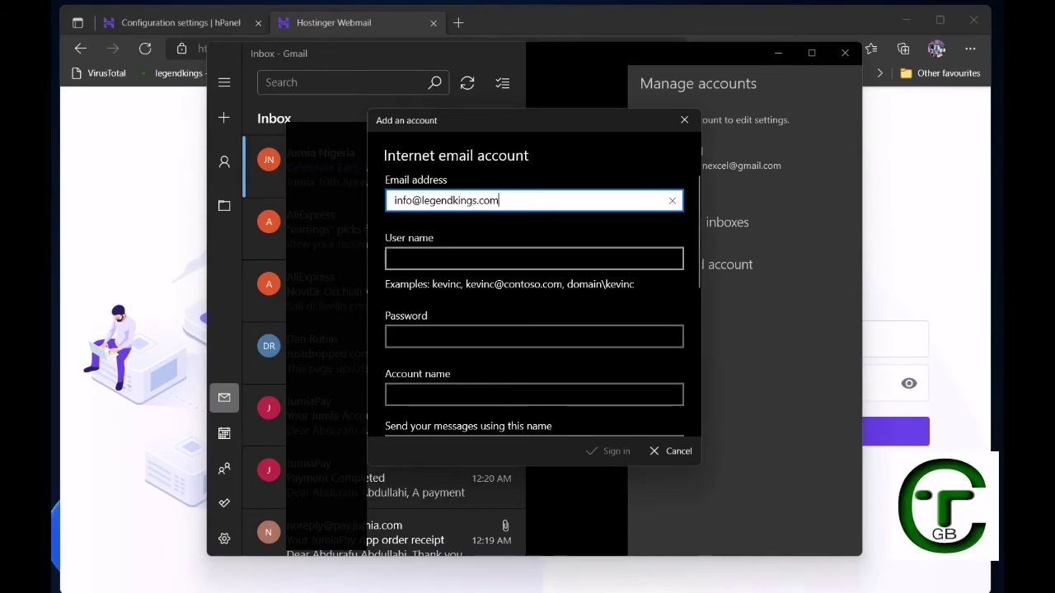
Enter the domain email address and the mailbox password in the account form.
{"action": "left_click", "coordinate": [533, 258]}
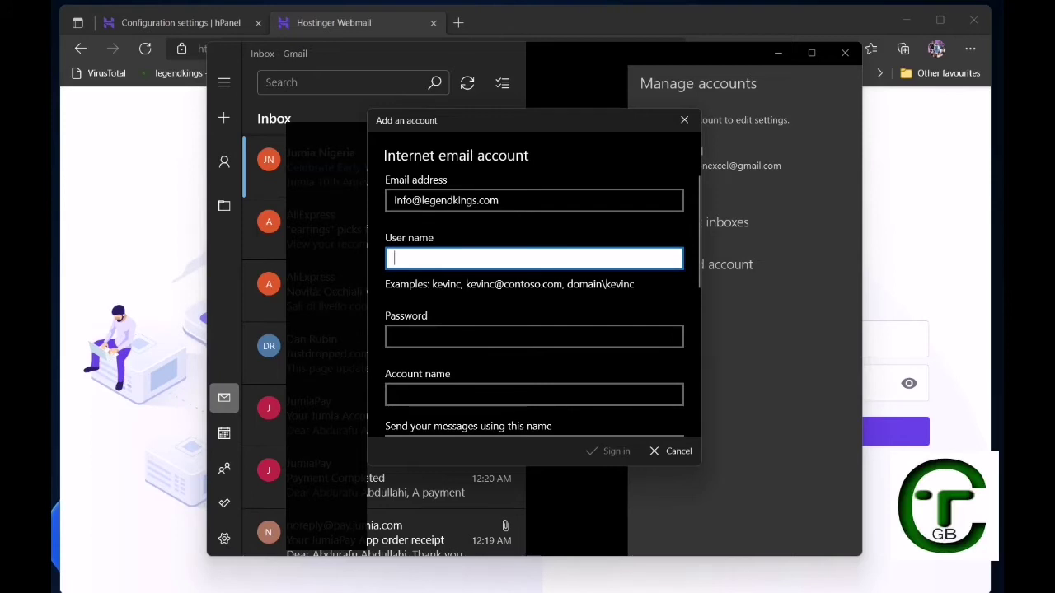
{"action": "type", "text": "Admin"}
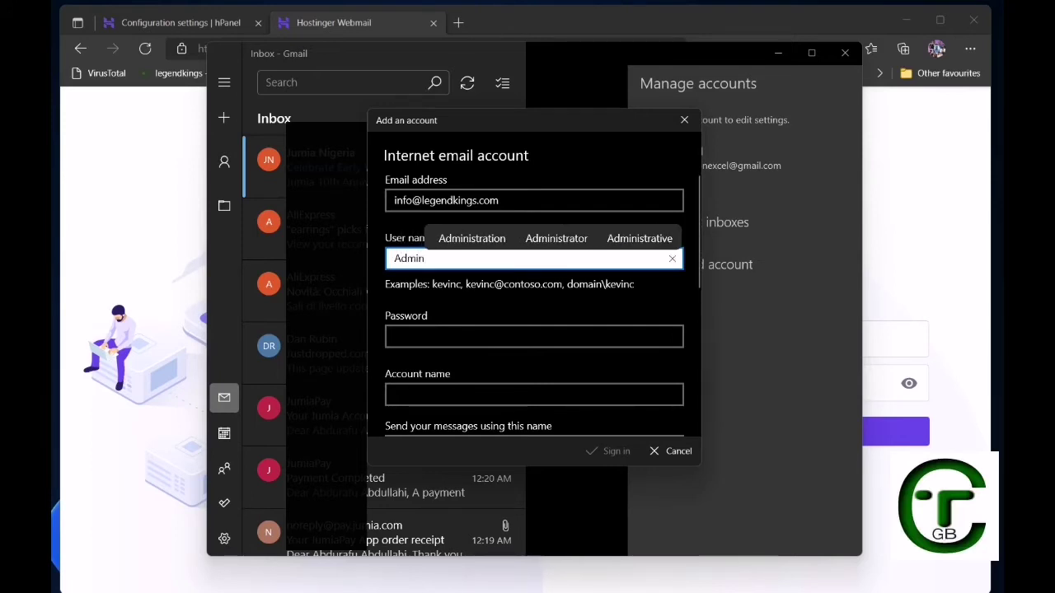
{"action": "left_click", "coordinate": [498, 201]}
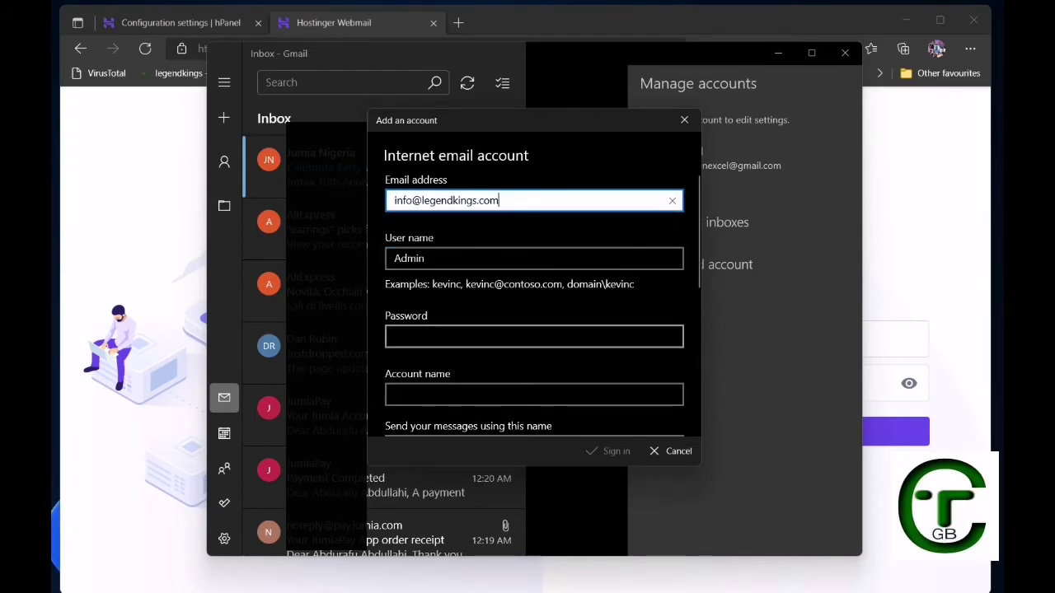
{"action": "left_click", "coordinate": [533, 336]}
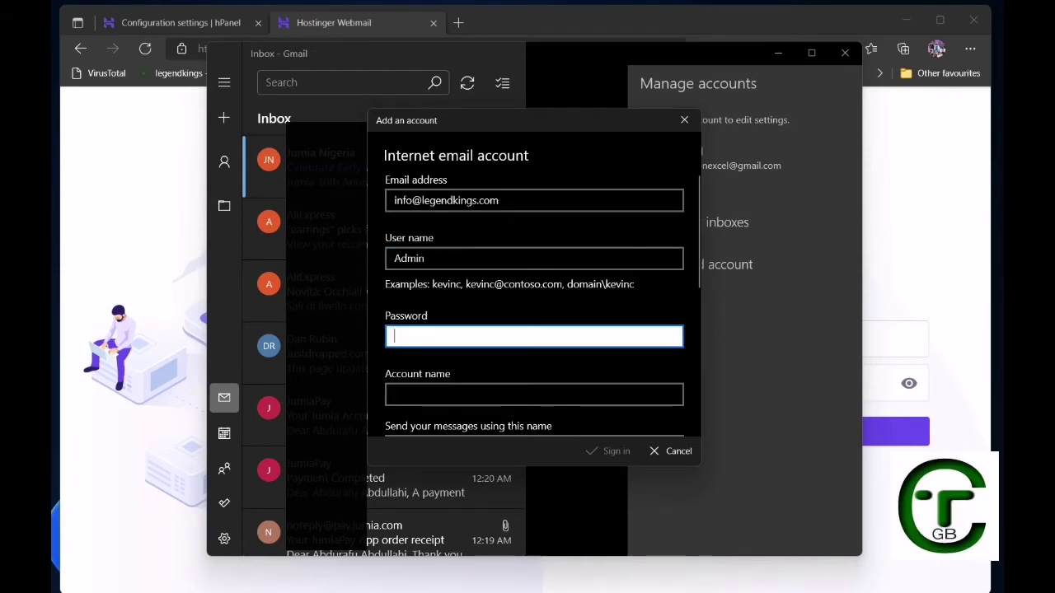
{"action": "type", "text": "**"}
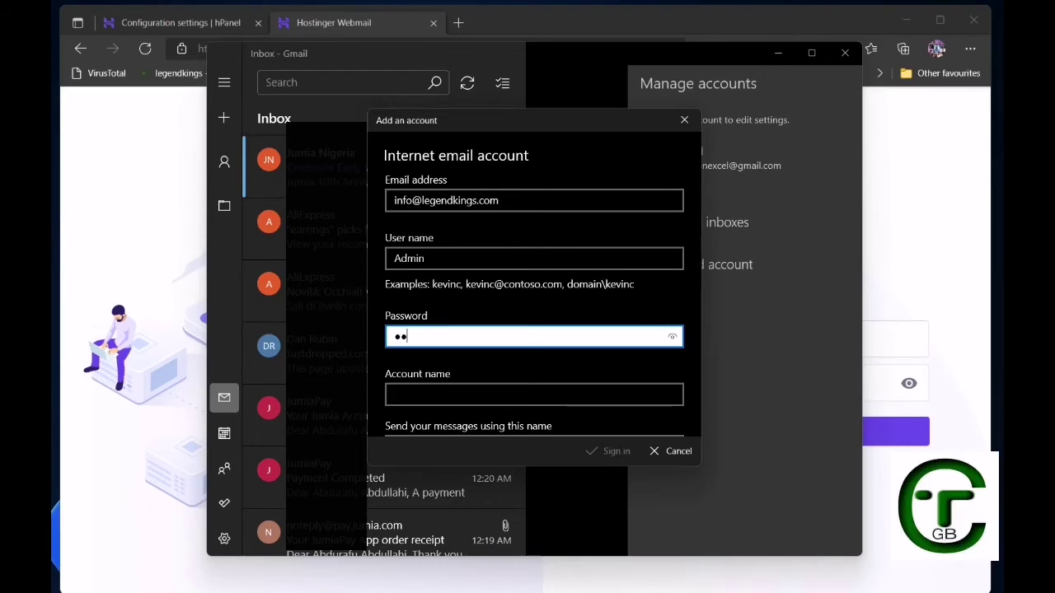
{"action": "type", "text": "**********************"}
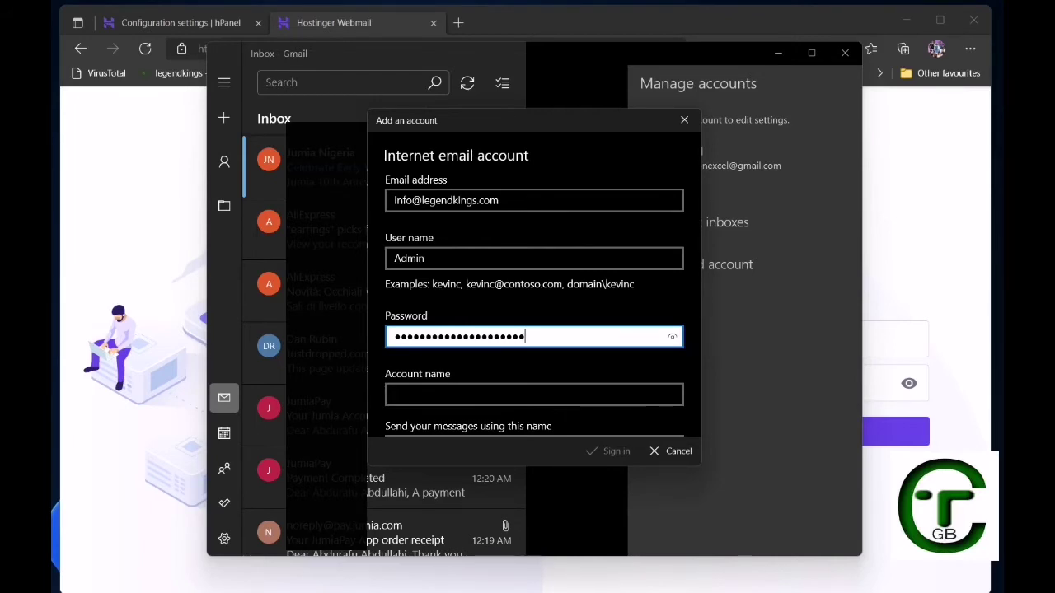
{"action": "type", "text": "*****"}
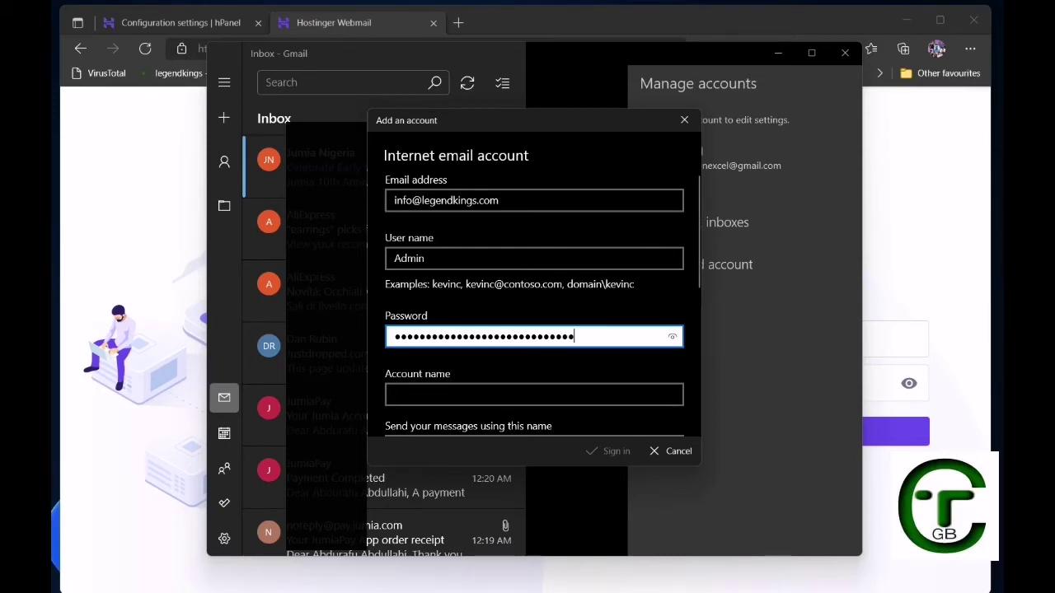
{"action": "scroll", "coordinate": [534, 313], "scroll_direction": "down", "scroll_amount": 1}
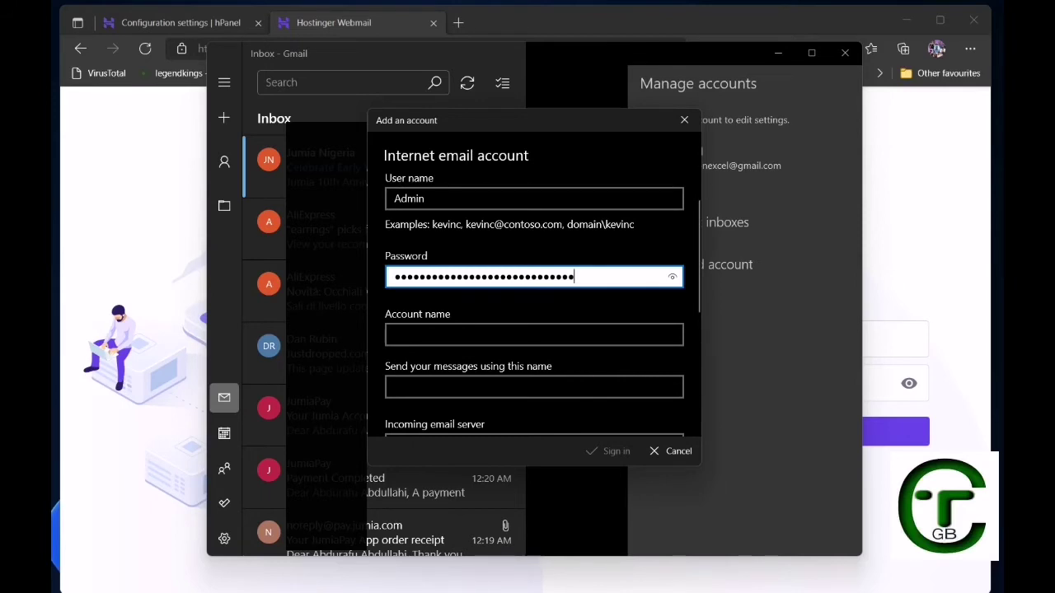
Replace the user name with a pasted copy of the email address.
{"action": "left_click", "coordinate": [534, 334]}
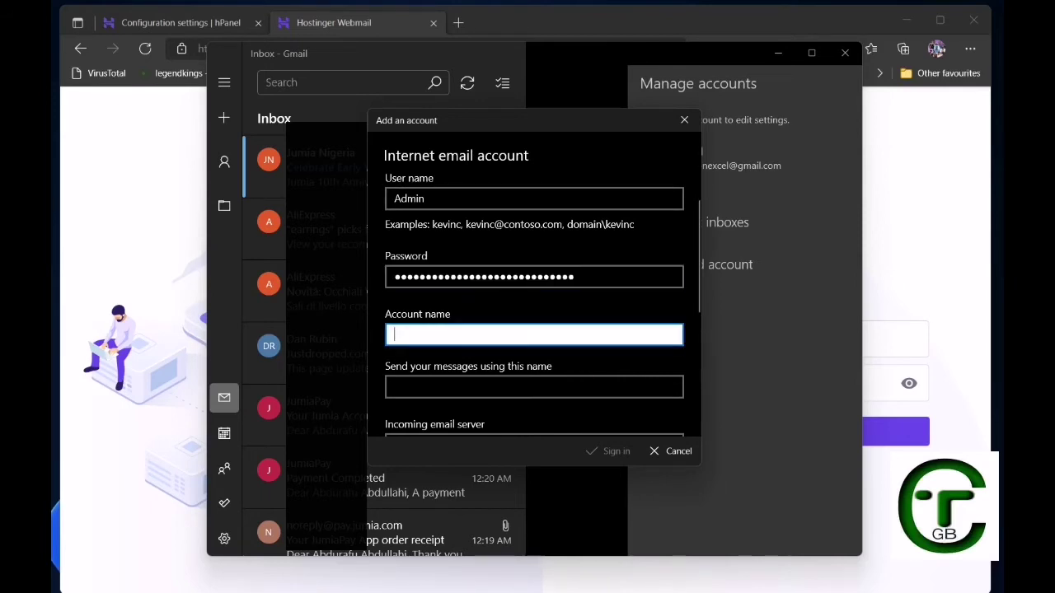
{"action": "scroll", "coordinate": [534, 299], "scroll_direction": "down", "scroll_amount": 3}
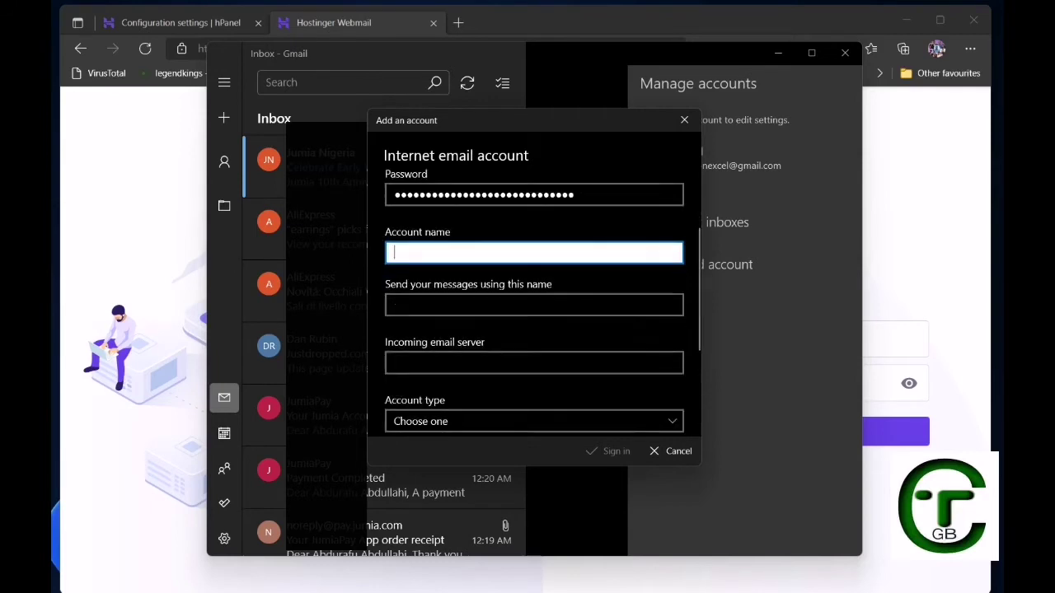
{"action": "scroll", "coordinate": [534, 299], "scroll_direction": "up", "scroll_amount": 1}
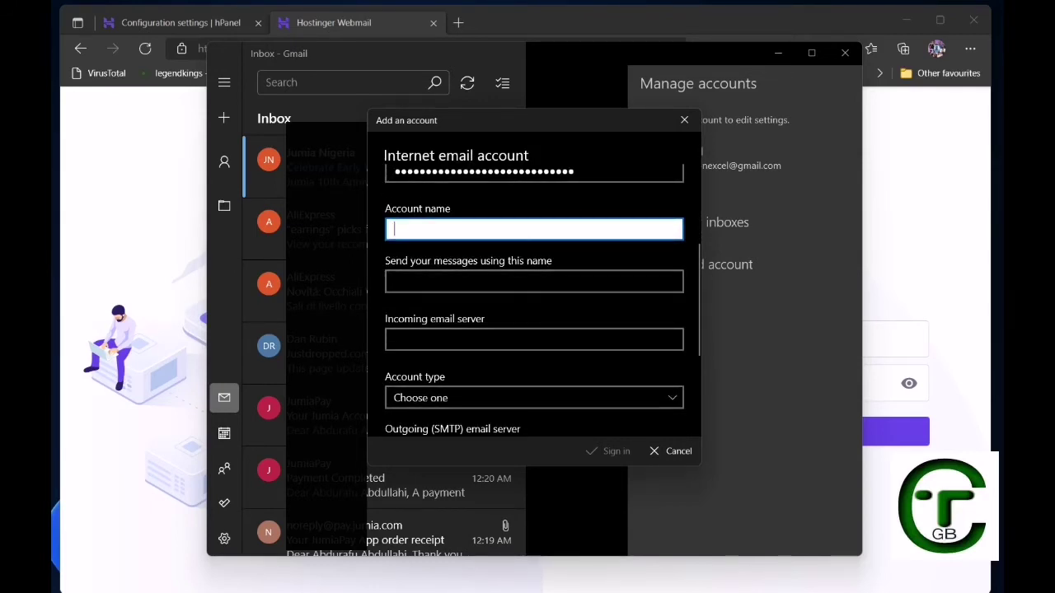
{"action": "scroll", "coordinate": [534, 300], "scroll_direction": "up", "scroll_amount": 2}
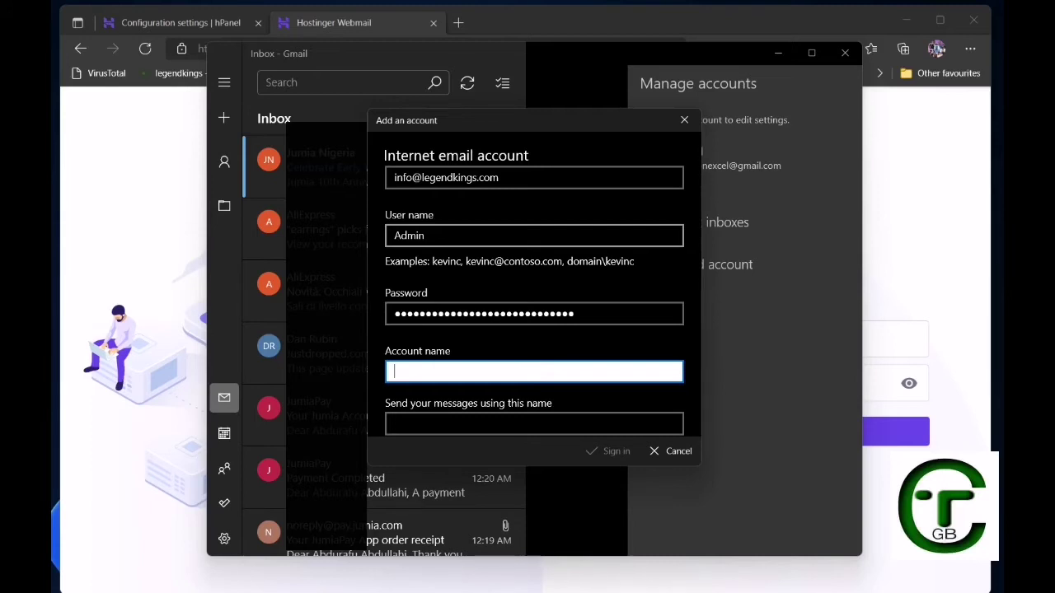
{"action": "left_click", "coordinate": [430, 235]}
{"action": "key", "text": "BackSpace"}
{"action": "key", "text": "BackSpace"}
{"action": "key", "text": "BackSpace"}
{"action": "key", "text": "BackSpace"}
{"action": "key", "text": "BackSpace"}
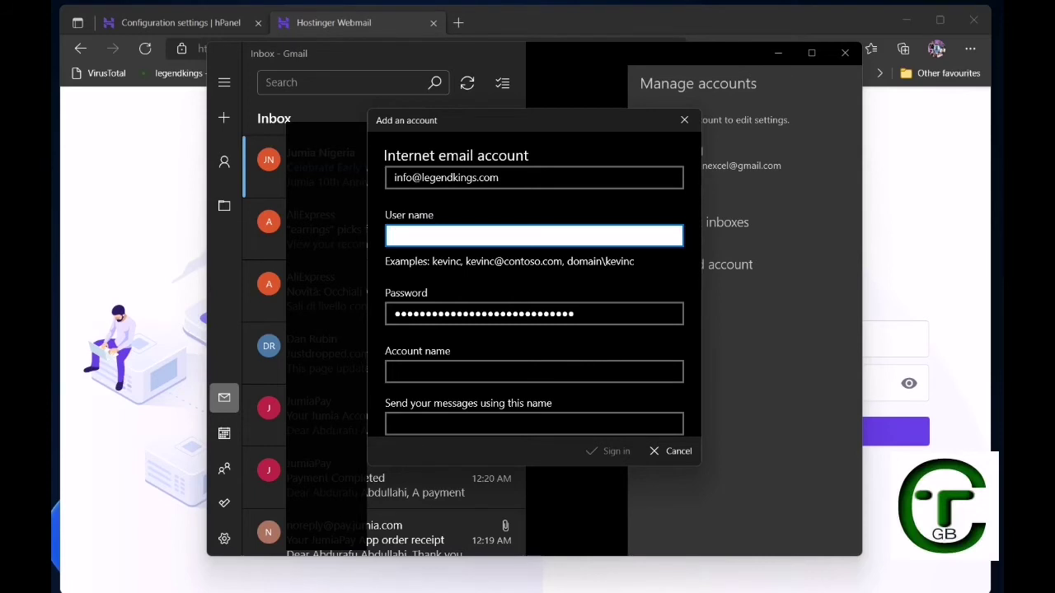
{"action": "type", "text": "leng"}
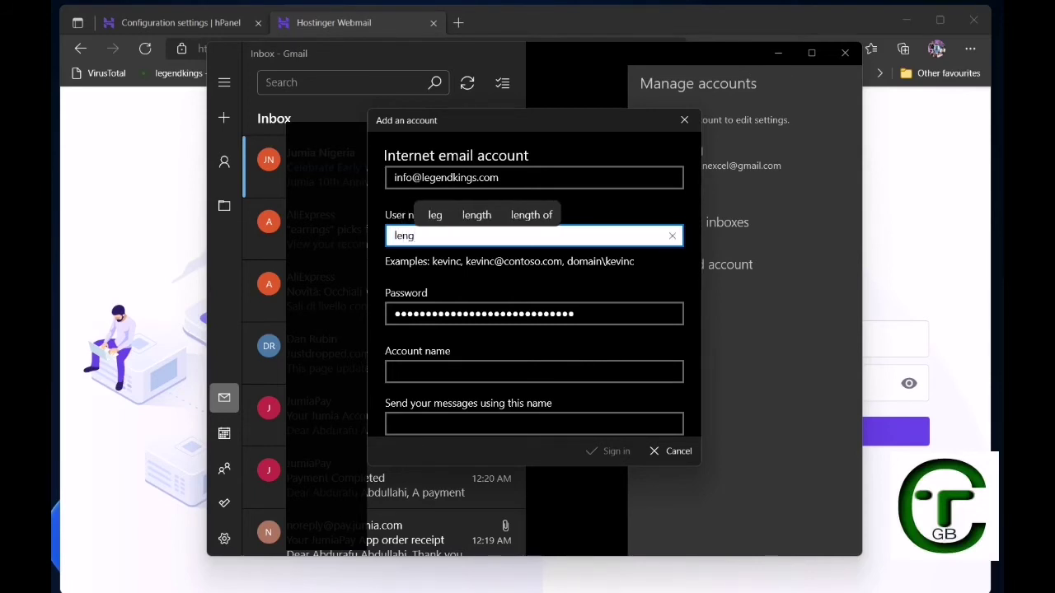
{"action": "key", "text": "BackSpace"}
{"action": "key", "text": "BackSpace"}
{"action": "key", "text": "BackSpace"}
{"action": "key", "text": "BackSpace"}
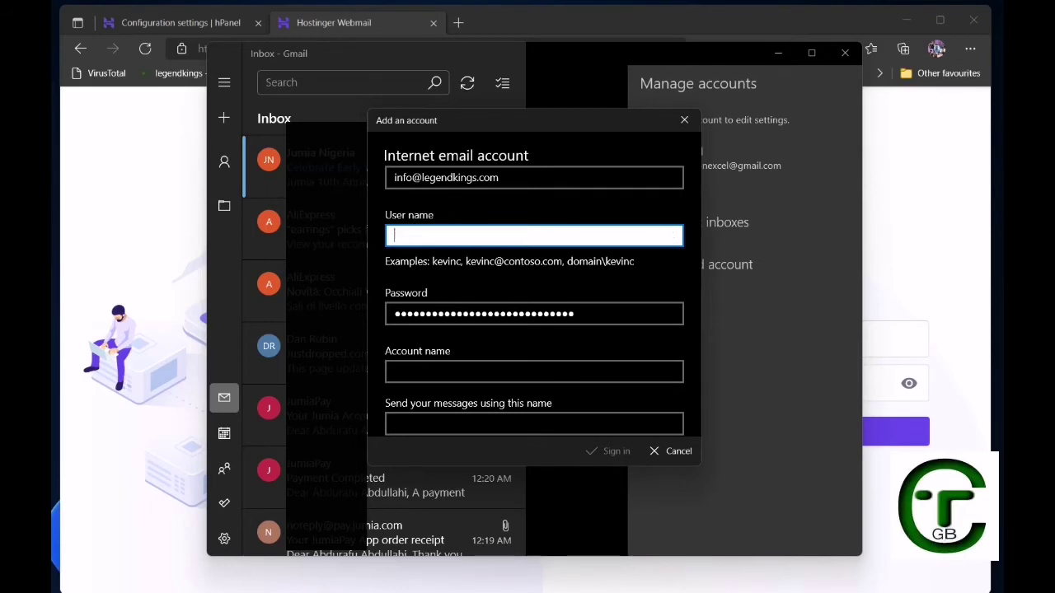
{"action": "left_click", "coordinate": [528, 178]}
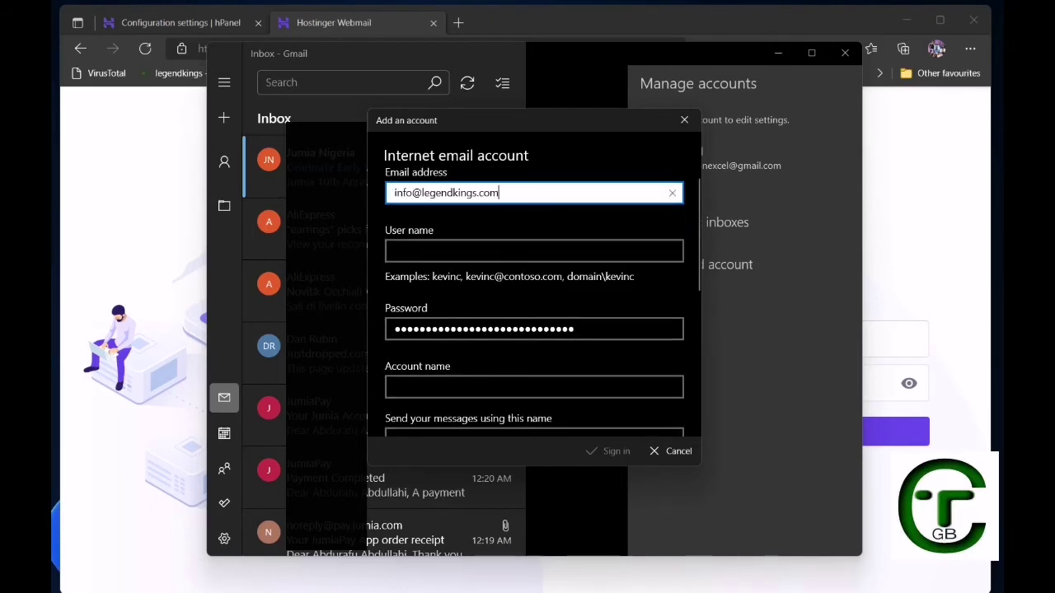
{"action": "key", "text": "ctrl+a"}
{"action": "key", "text": "ctrl+c"}
{"action": "left_click", "coordinate": [527, 250]}
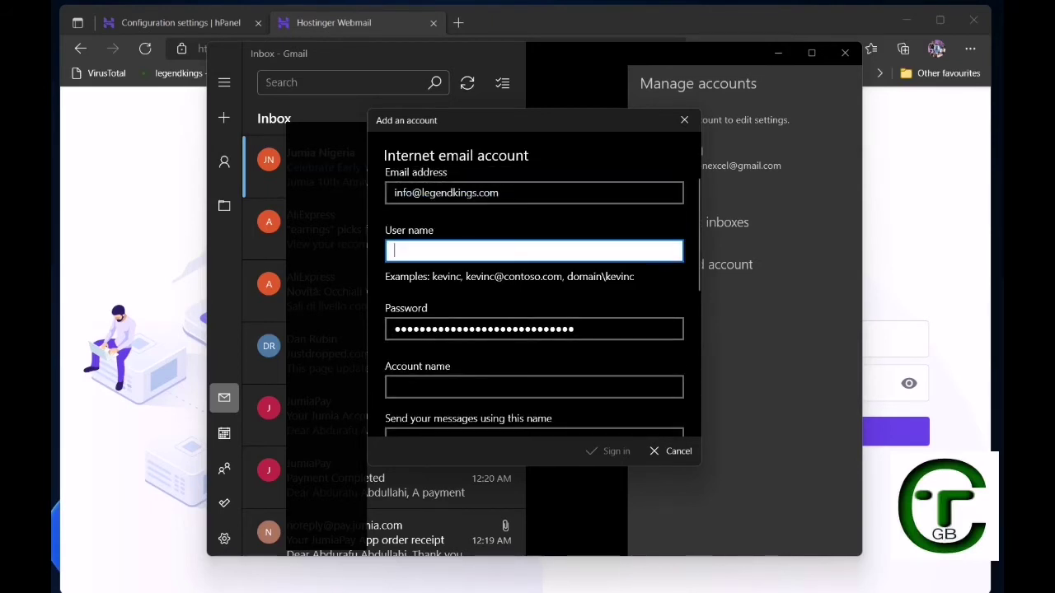
{"action": "key", "text": "ctrl+v"}
{"action": "scroll", "coordinate": [534, 297], "scroll_direction": "down", "scroll_amount": 3}
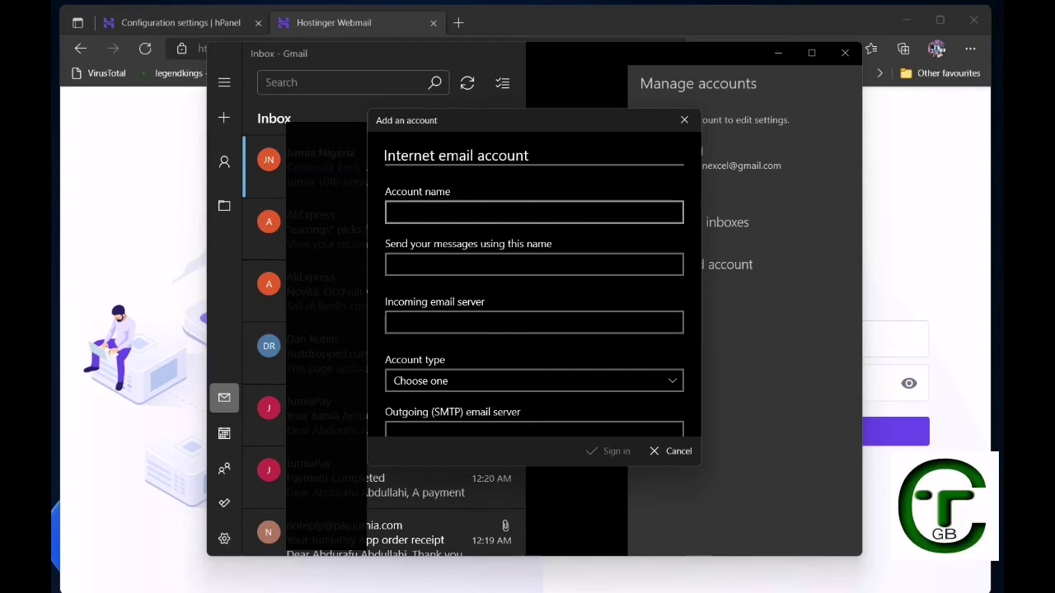
Enter account name legendkings.com and sender name Admin.
{"action": "left_click", "coordinate": [534, 212]}
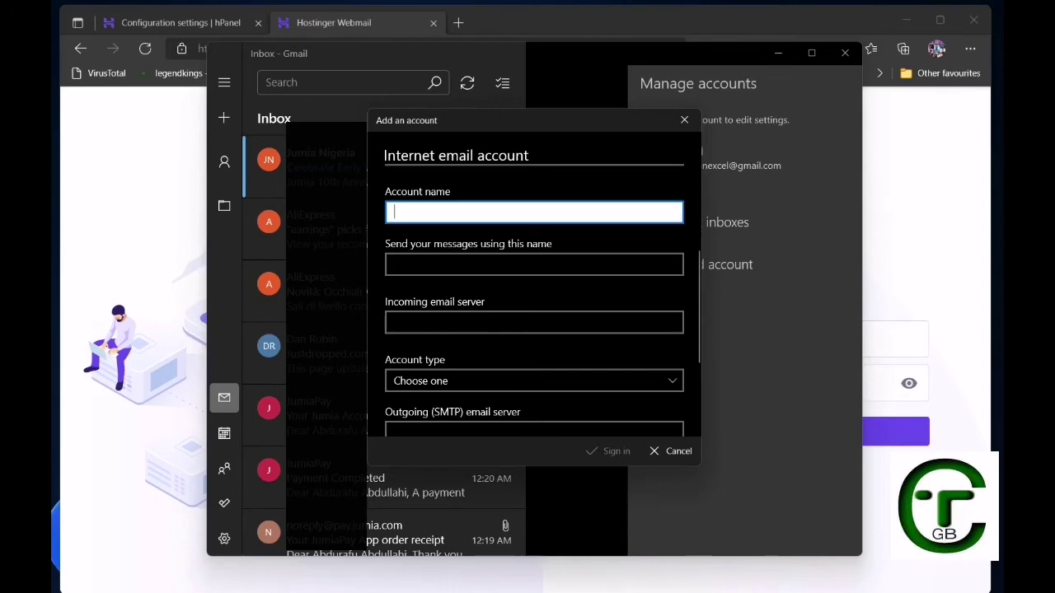
{"action": "type", "text": "l"}
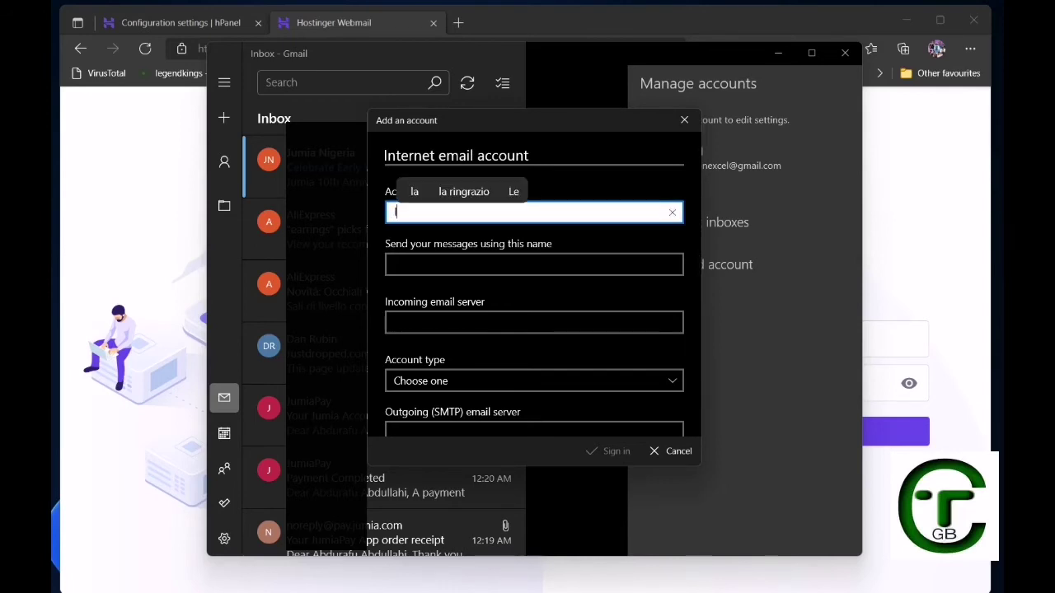
{"action": "type", "text": "eg"}
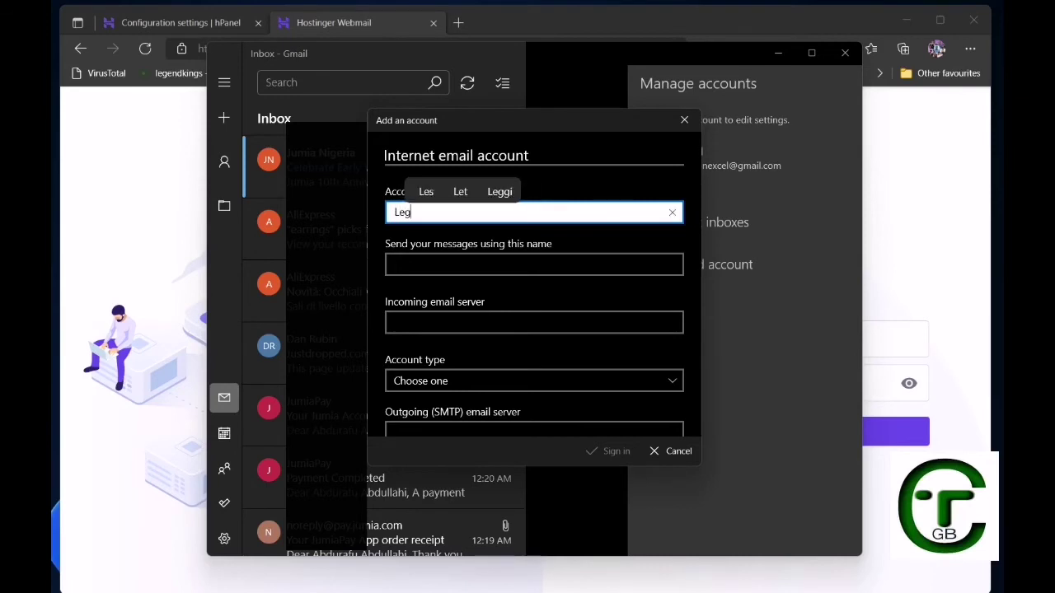
{"action": "type", "text": "endking"}
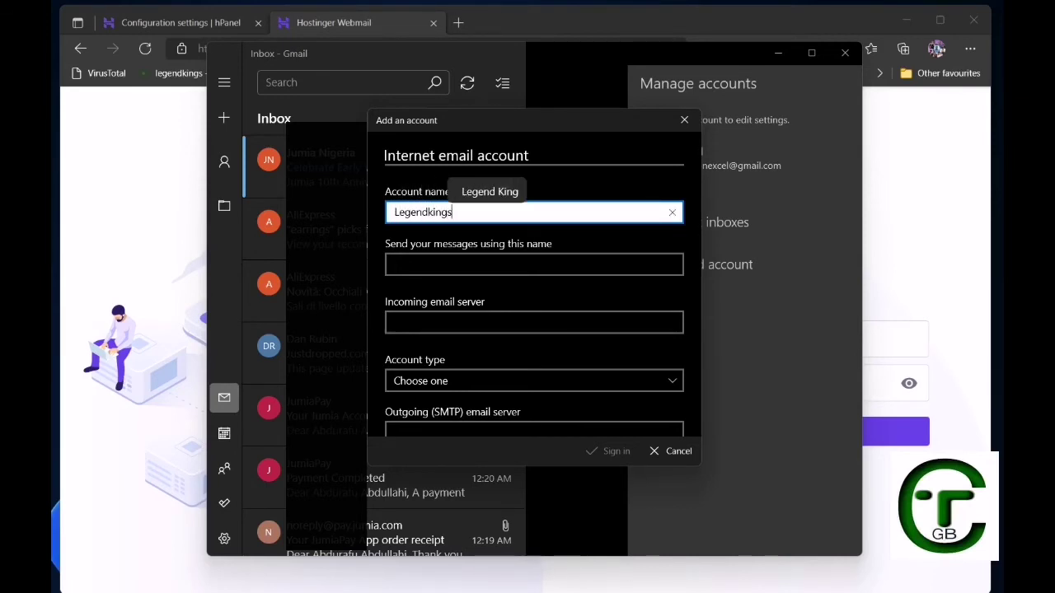
{"action": "type", "text": "s"}
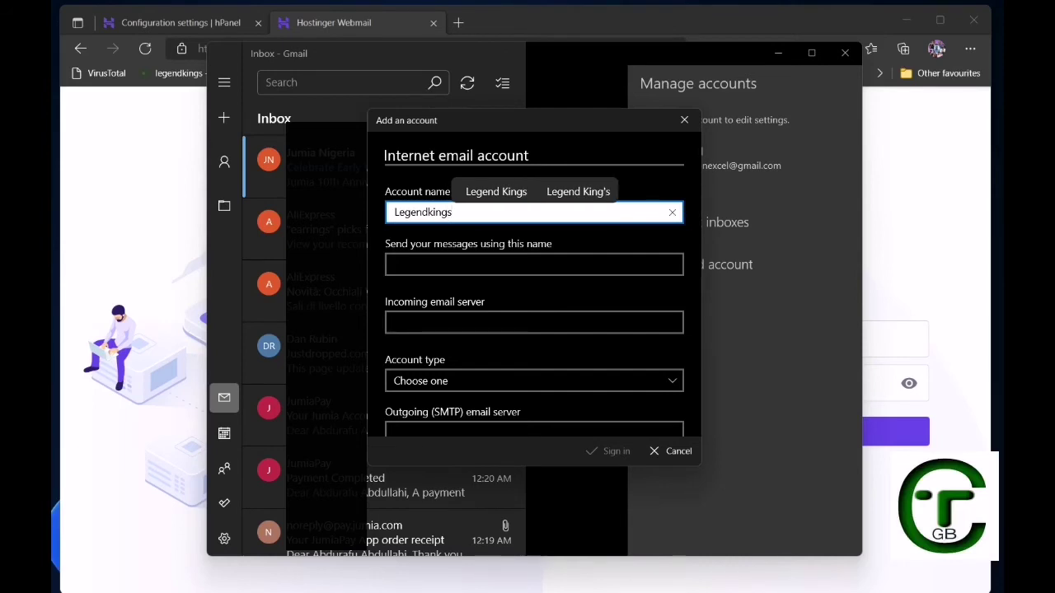
{"action": "type", "text": ".com"}
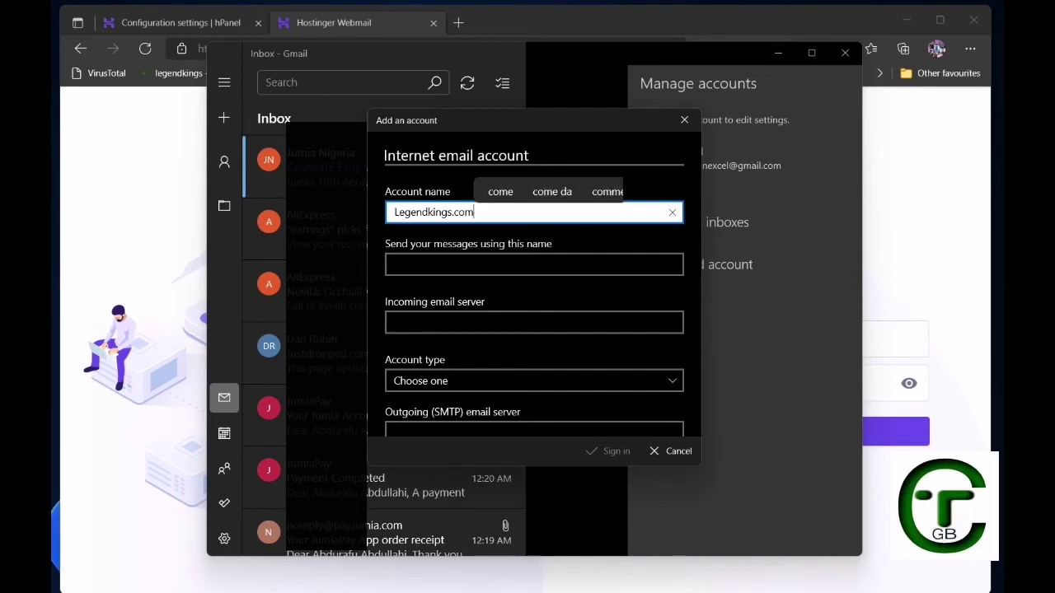
{"action": "left_click", "coordinate": [534, 264]}
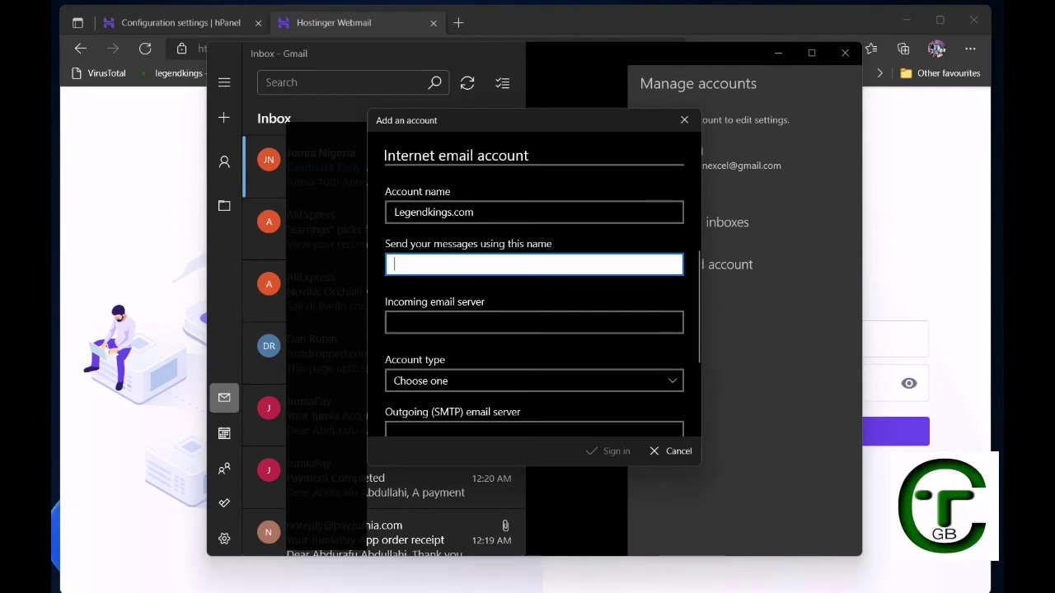
{"action": "type", "text": "Admin"}
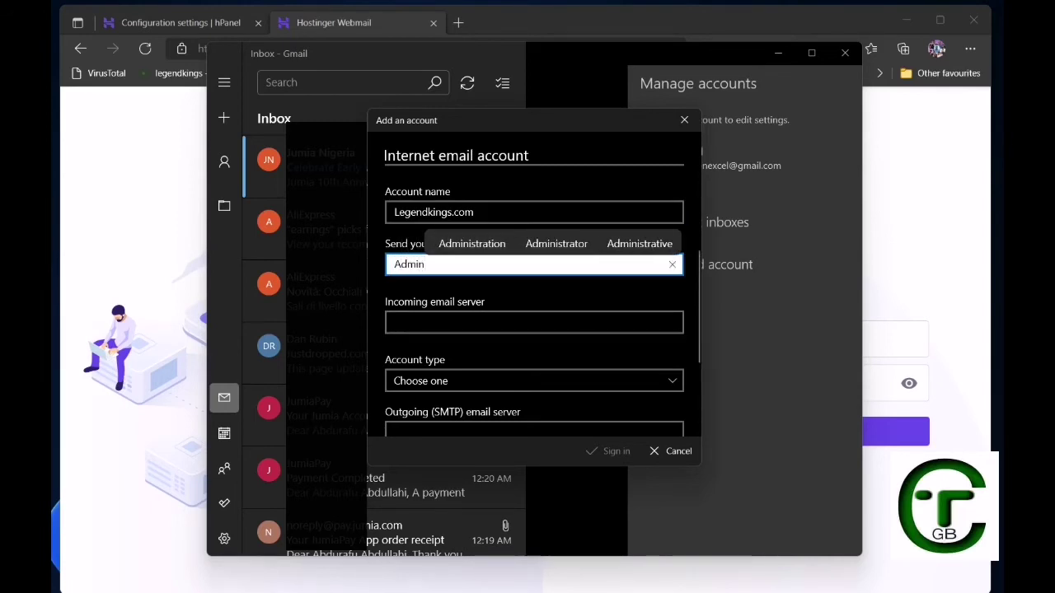
{"action": "left_click", "coordinate": [534, 322]}
{"action": "scroll", "coordinate": [534, 323], "scroll_direction": "up", "scroll_amount": 3}
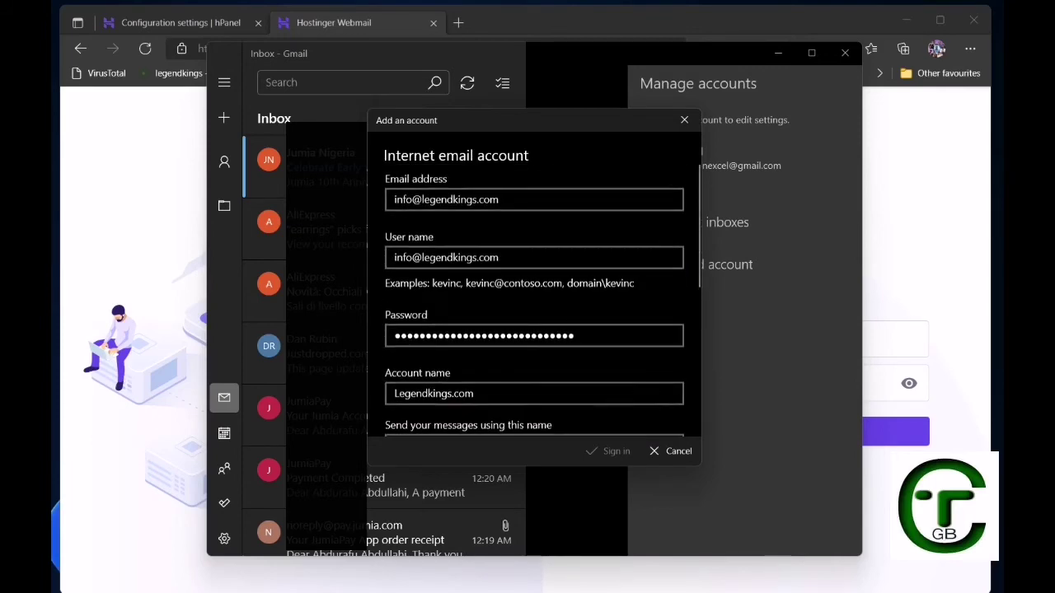
Set the account type to POP3, then switch over to the browser.
{"action": "scroll", "coordinate": [534, 322], "scroll_direction": "down", "scroll_amount": 1}
{"action": "scroll", "coordinate": [534, 301], "scroll_direction": "up", "scroll_amount": 1}
{"action": "scroll", "coordinate": [534, 301], "scroll_direction": "down", "scroll_amount": 3}
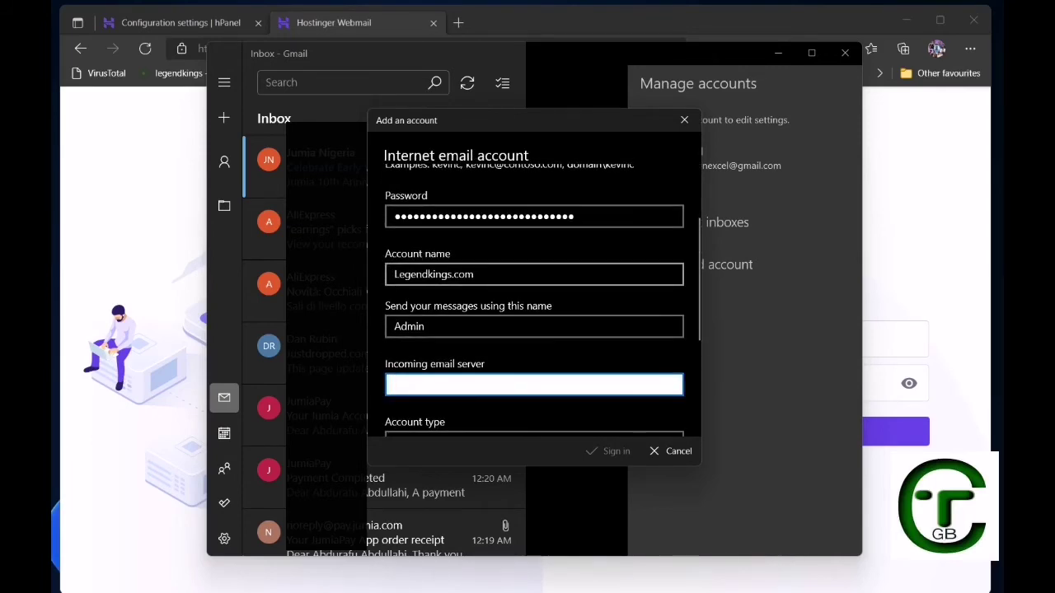
{"action": "scroll", "coordinate": [534, 301], "scroll_direction": "down", "scroll_amount": 2}
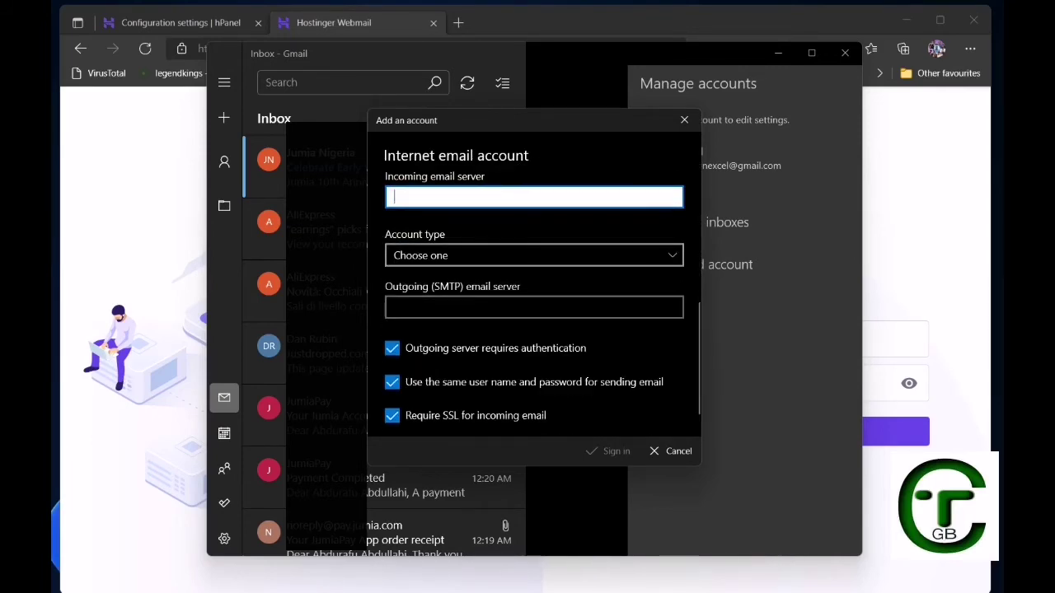
{"action": "left_click", "coordinate": [534, 256]}
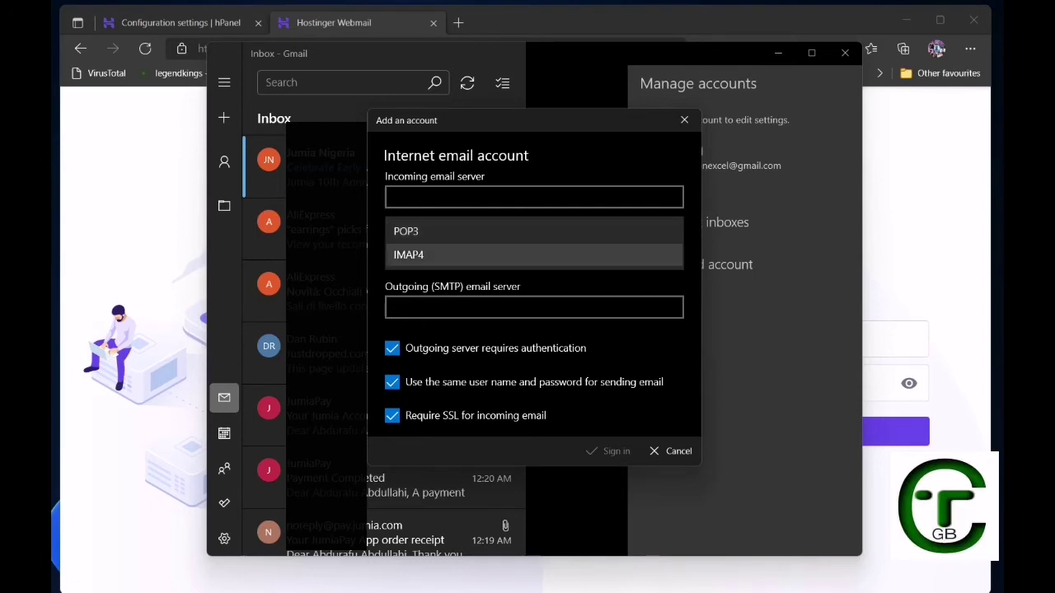
{"action": "left_click", "coordinate": [412, 232]}
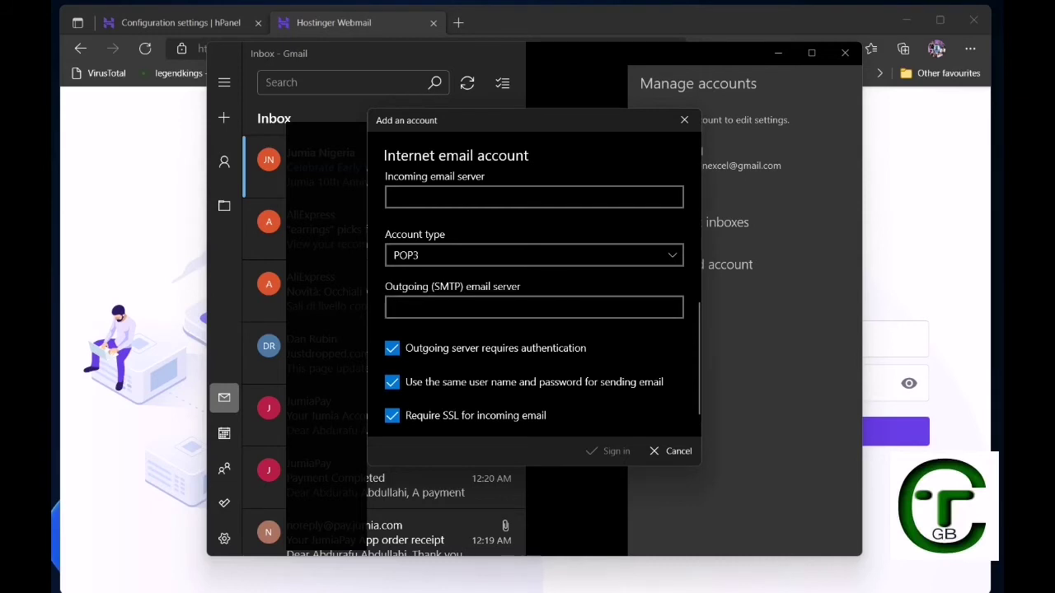
{"action": "scroll", "coordinate": [534, 297], "scroll_direction": "down", "scroll_amount": 1}
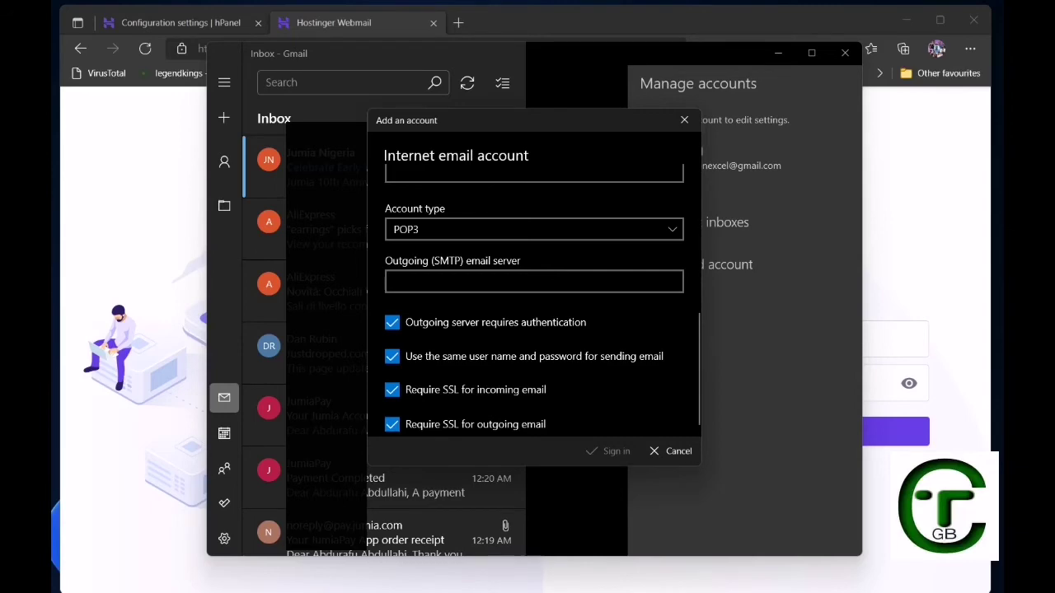
{"action": "key", "text": "alt+Tab"}
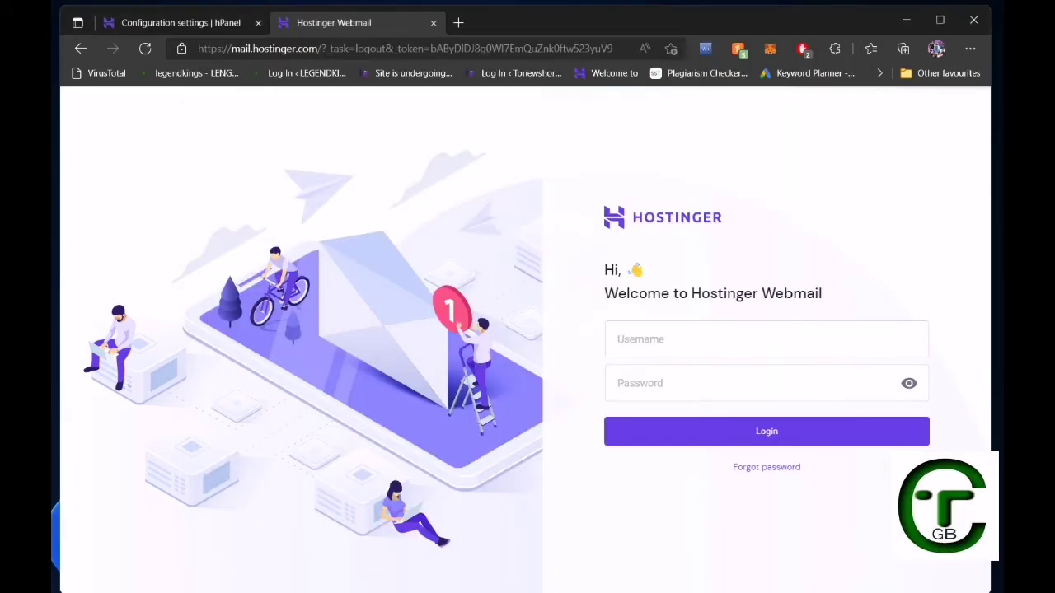
Copy the pop.hostinger.com hostname from hPanel's Configuration settings and return to Mail.
{"action": "left_click", "coordinate": [181, 23]}
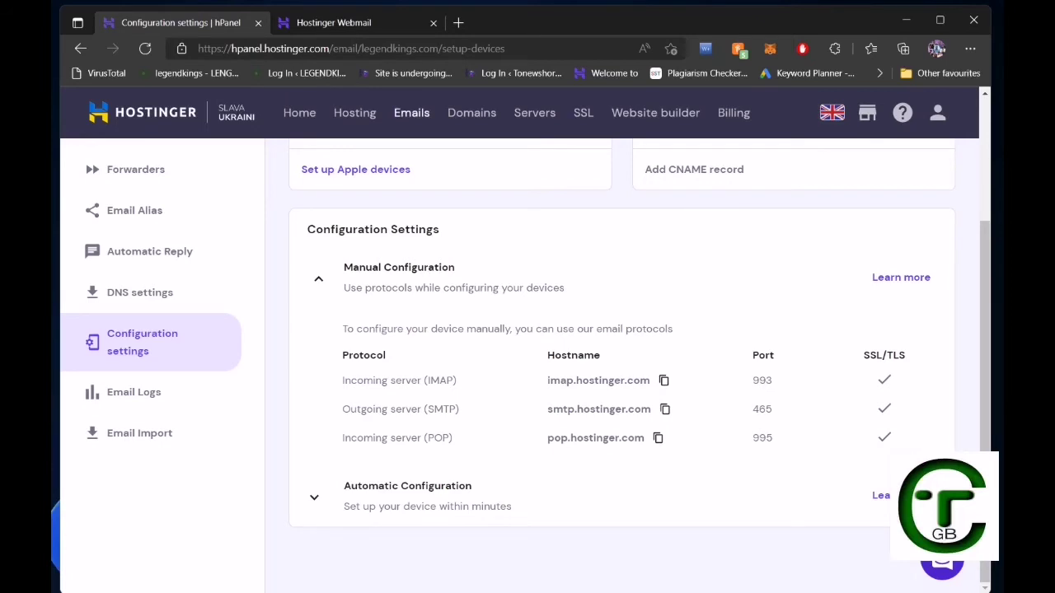
{"action": "left_click", "coordinate": [665, 381]}
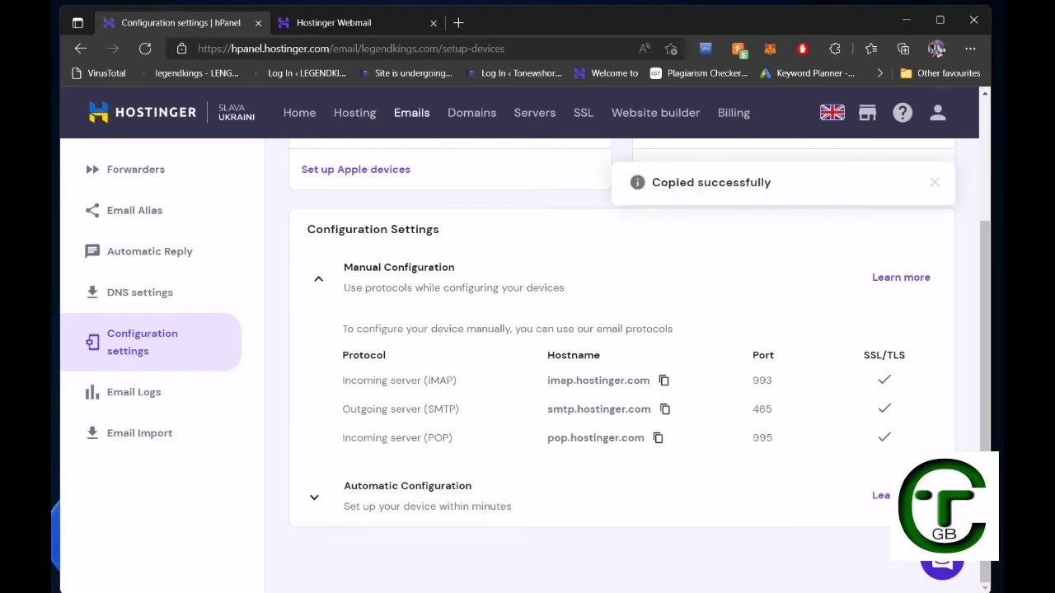
{"action": "left_click", "coordinate": [665, 410]}
{"action": "key", "text": "alt+Tab"}
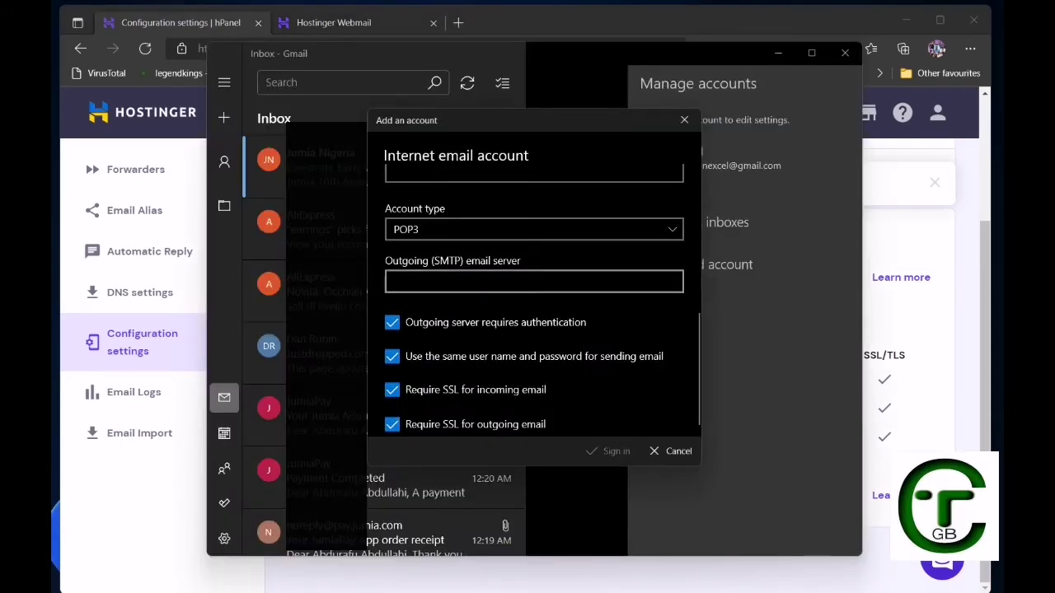
Paste pop.hostinger.com as the outgoing server and check the hPanel hostnames.
{"action": "left_click", "coordinate": [534, 281]}
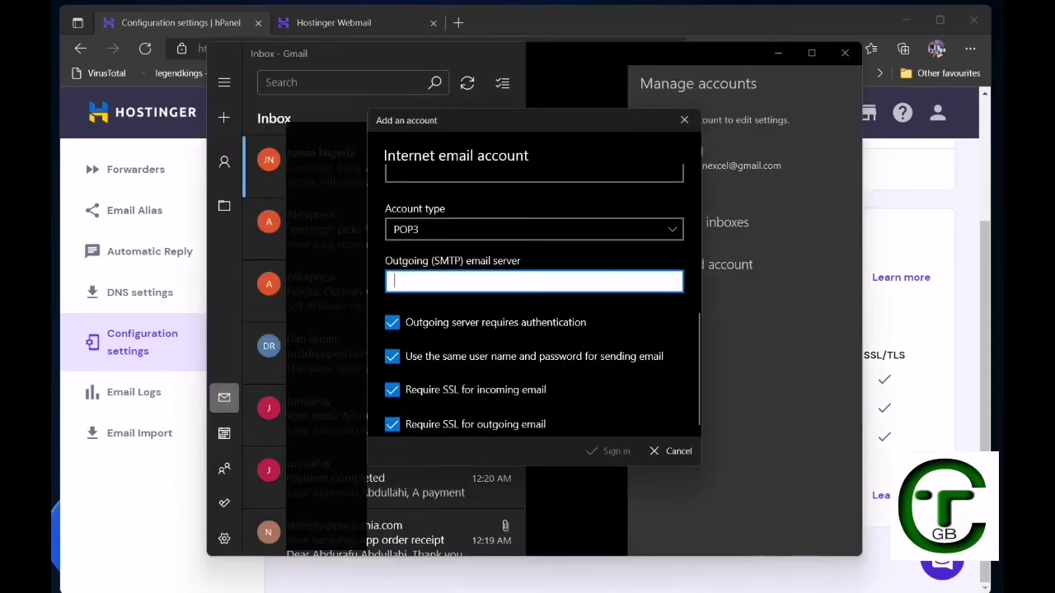
{"action": "key", "text": "ctrl+v"}
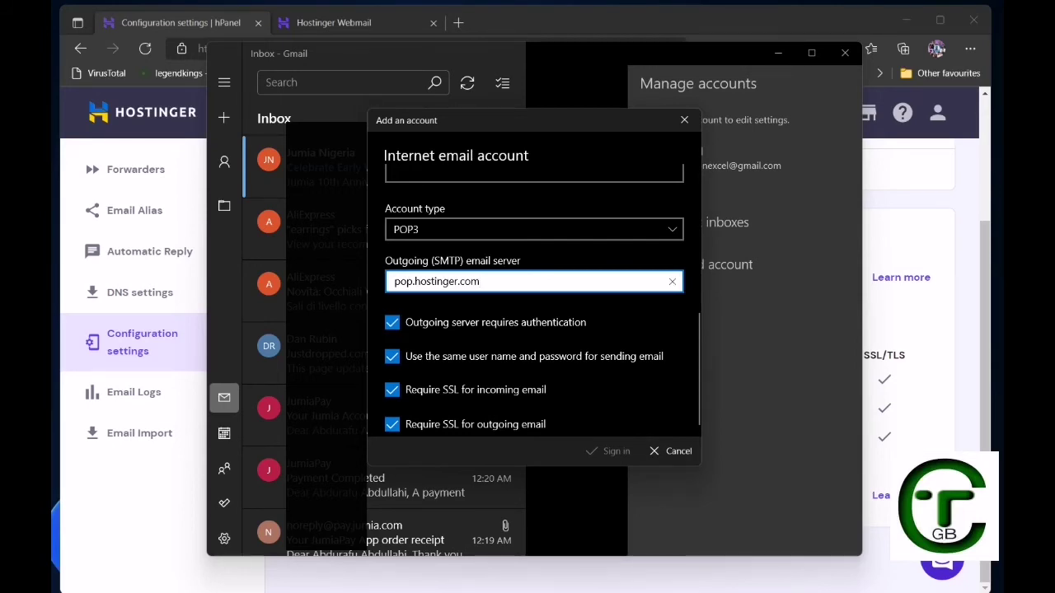
{"action": "scroll", "coordinate": [534, 289], "scroll_direction": "up", "scroll_amount": 5}
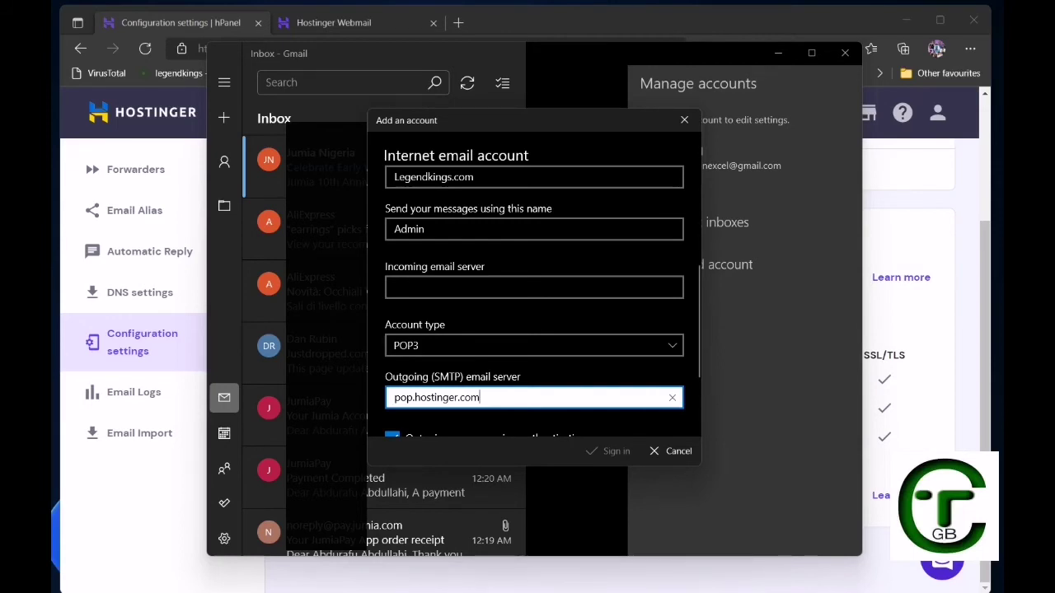
{"action": "key", "text": "alt+Tab"}
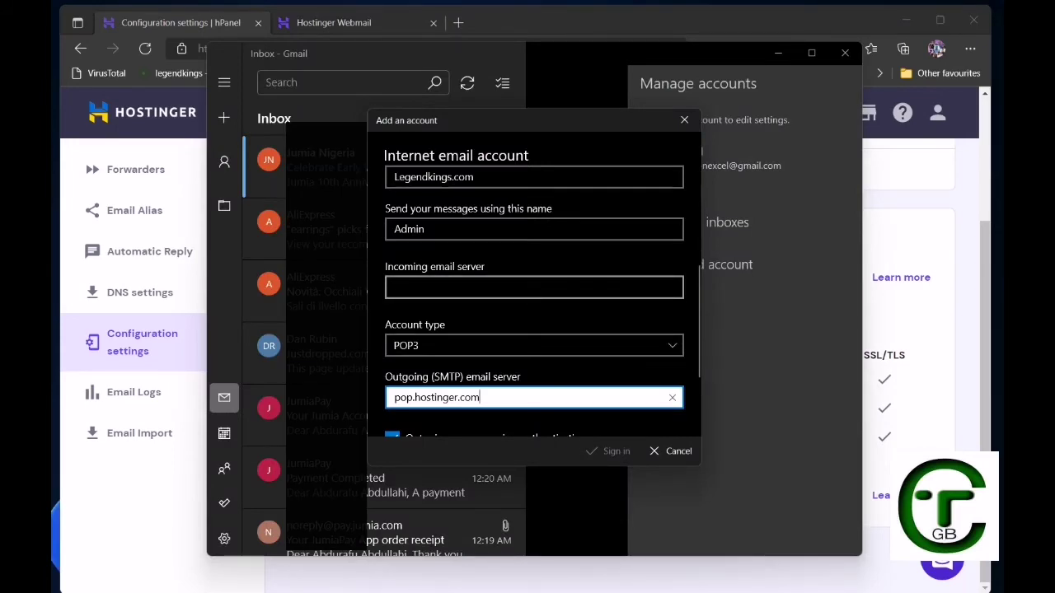
{"action": "scroll", "coordinate": [534, 359], "scroll_direction": "down", "scroll_amount": 2}
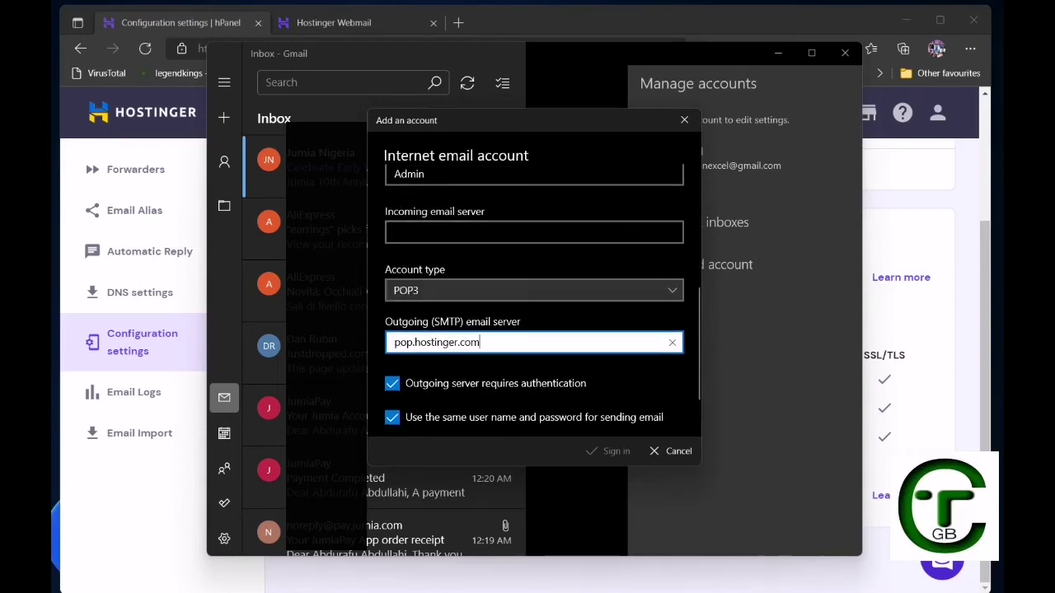
Change the account type to IMAP4 and select the Incoming email server field.
{"action": "left_click", "coordinate": [534, 290]}
{"action": "left_click", "coordinate": [534, 313]}
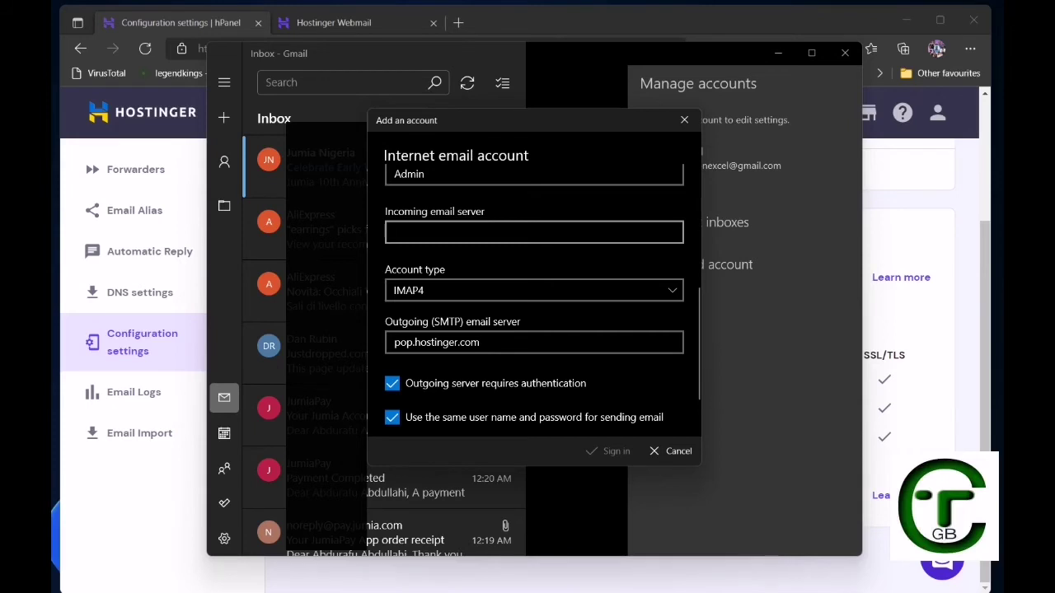
{"action": "left_click", "coordinate": [533, 231]}
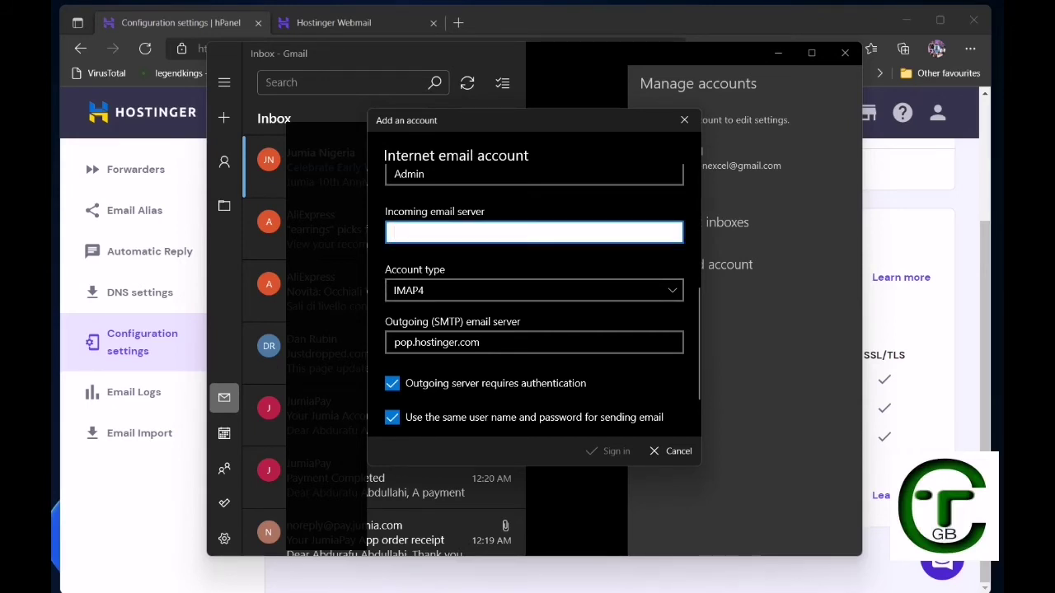
{"action": "key", "text": "alt+Tab"}
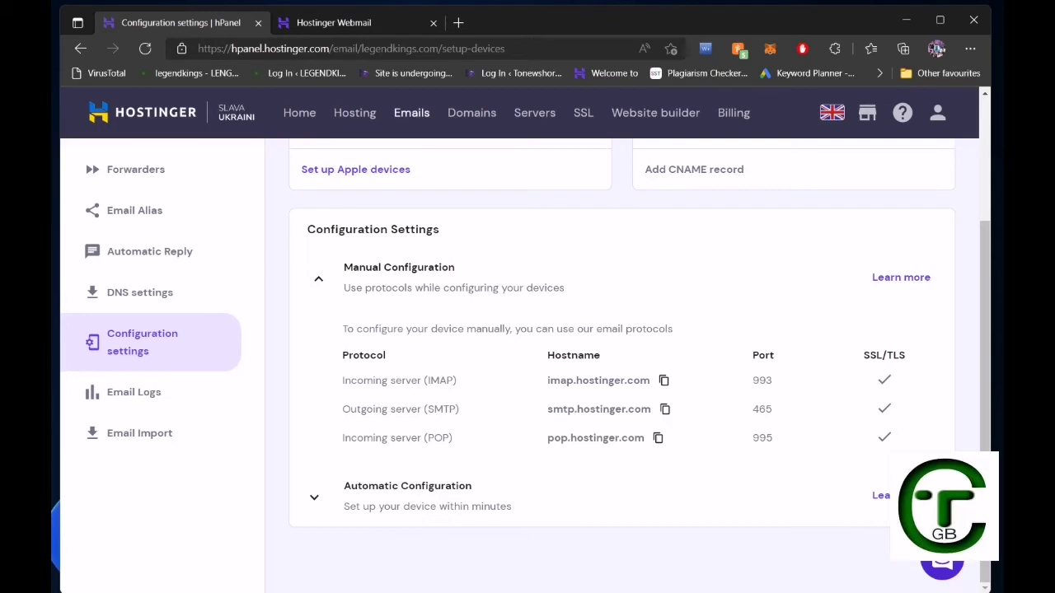
Paste imap.hostinger.com as the incoming email server.
{"action": "key", "text": "alt+Tab"}
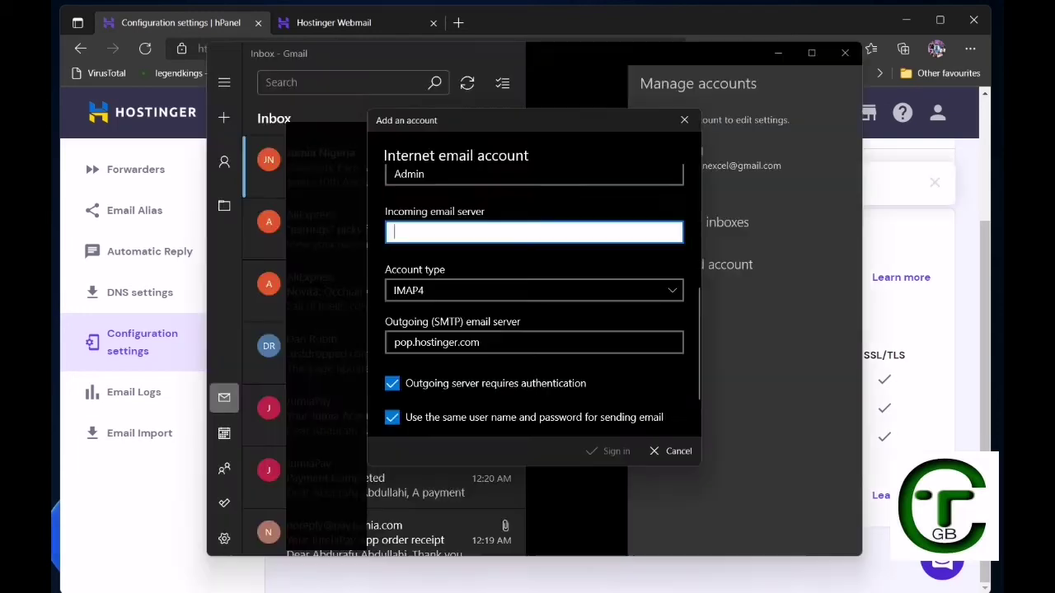
{"action": "key", "text": "ctrl+v"}
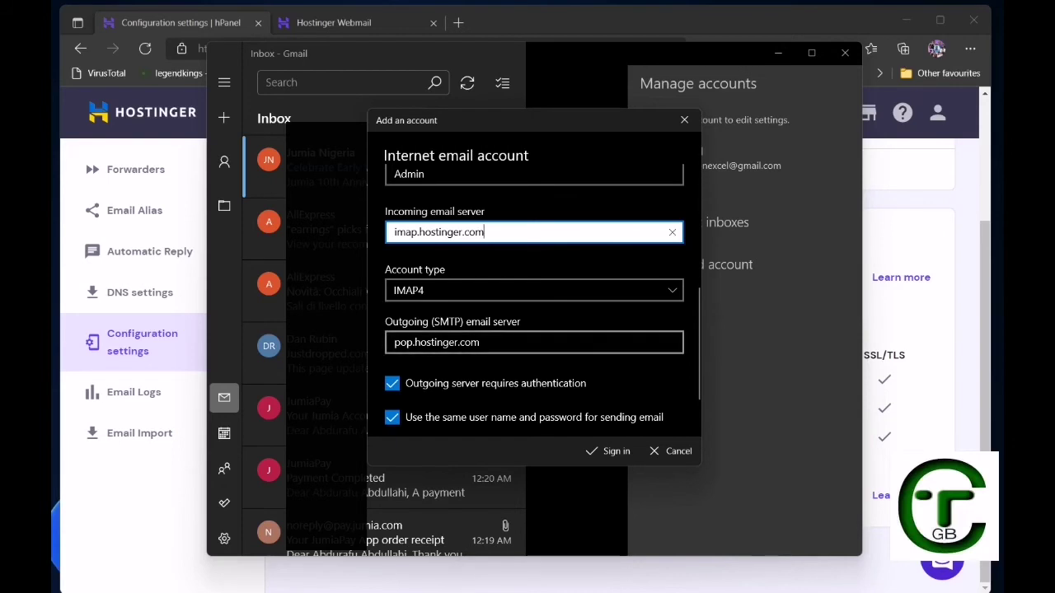
{"action": "key", "text": "alt+Tab"}
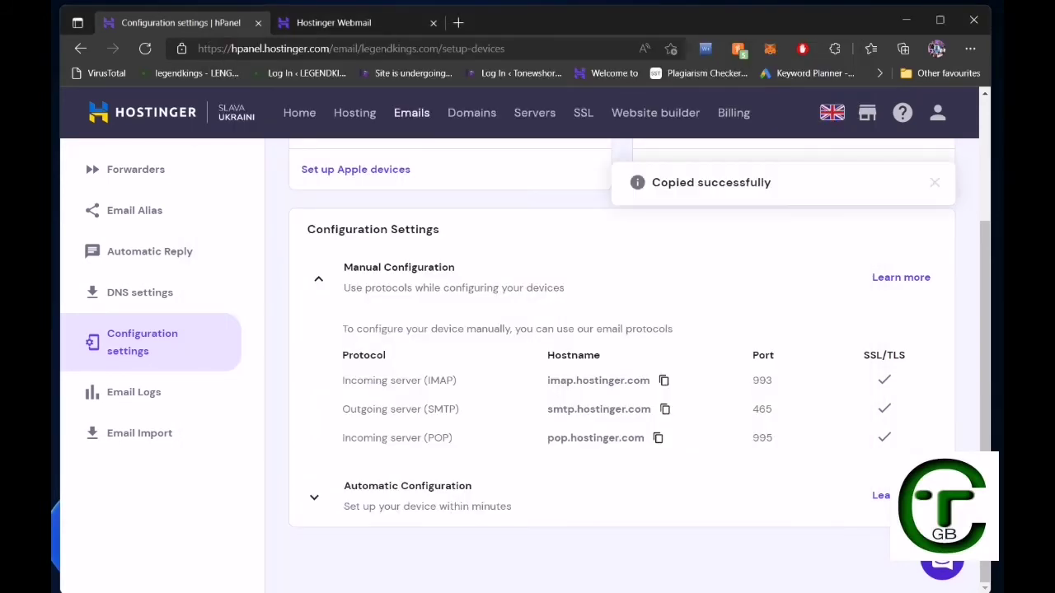
{"action": "key", "text": "alt+Tab"}
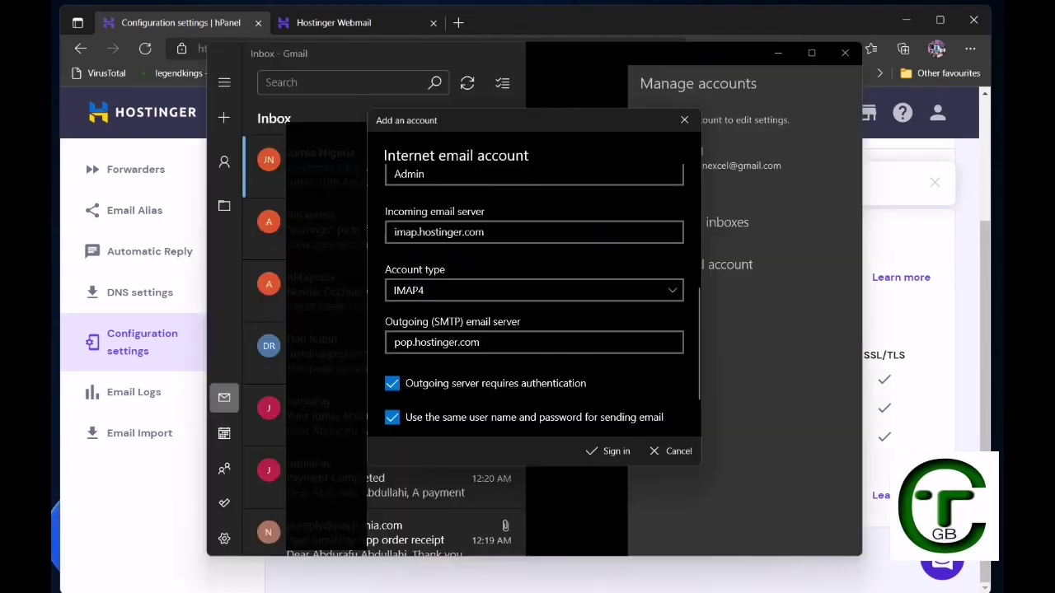
Replace the outgoing server with smtp.hostinger.com, leaving the SSL options checked.
{"action": "left_click", "coordinate": [480, 342]}
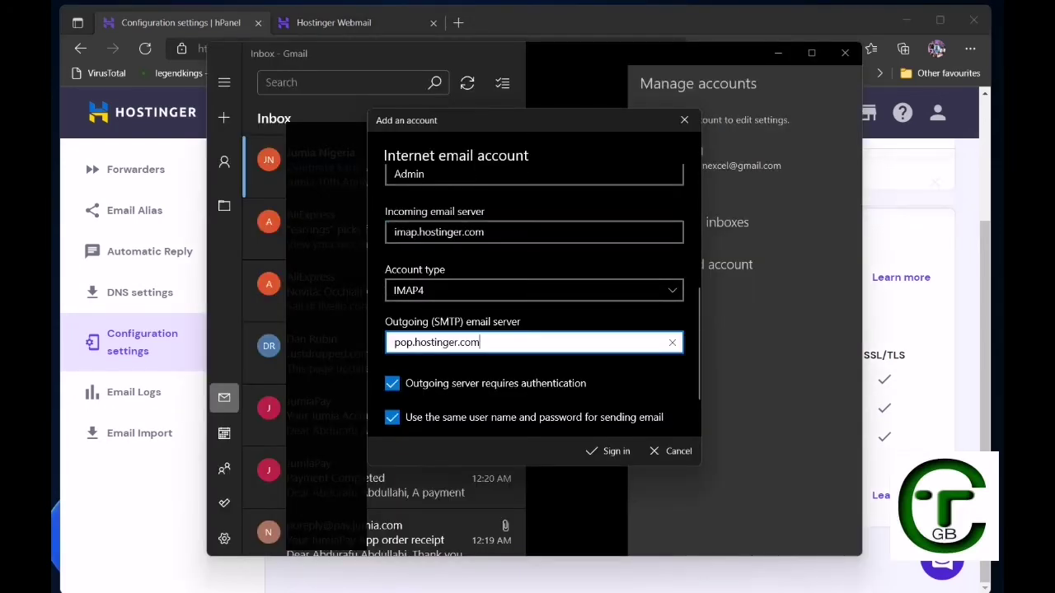
{"action": "key", "text": "ctrl+a"}
{"action": "type", "text": "smtp.hostinger.com"}
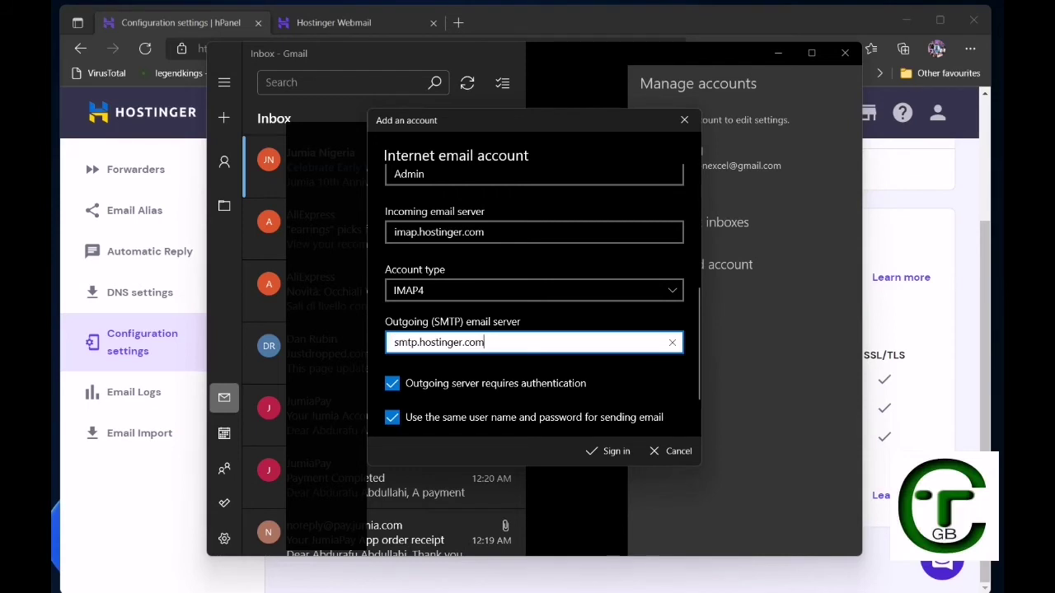
{"action": "scroll", "coordinate": [534, 379], "scroll_direction": "down", "scroll_amount": 2}
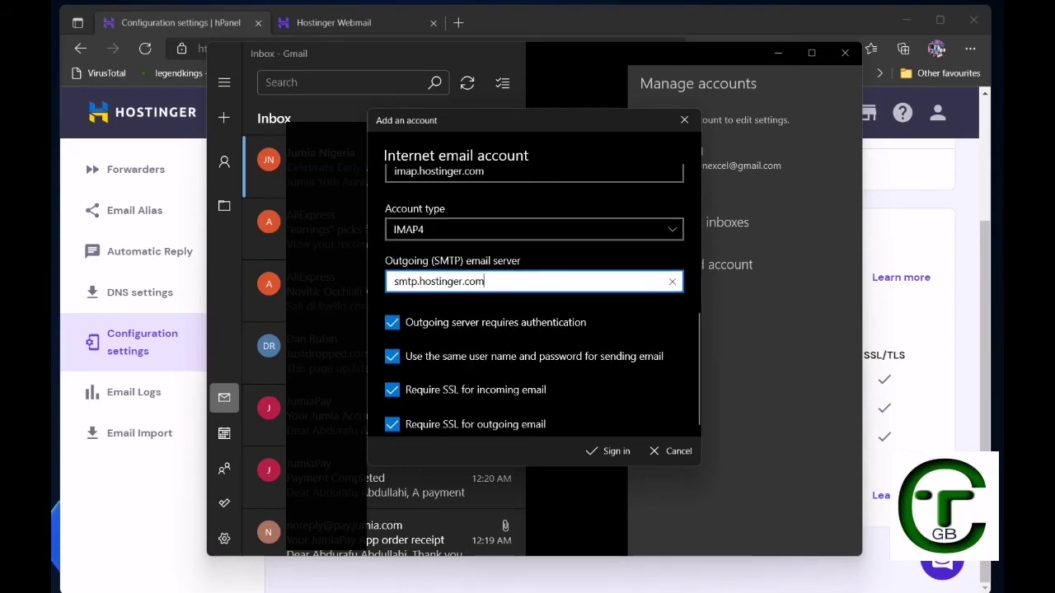
{"action": "scroll", "coordinate": [534, 379], "scroll_direction": "up", "scroll_amount": 1}
{"action": "scroll", "coordinate": [534, 330], "scroll_direction": "up", "scroll_amount": 1}
{"action": "scroll", "coordinate": [535, 330], "scroll_direction": "down", "scroll_amount": 2}
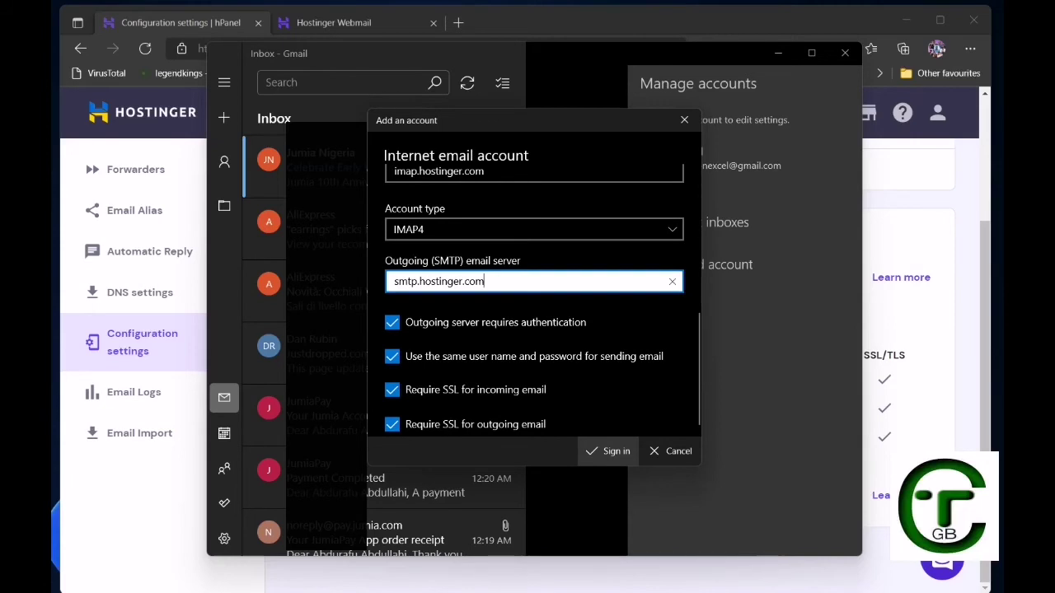
Finish adding the Legendkings.com account, then return to the Notepad notes on a new line.
{"action": "left_click", "coordinate": [610, 451]}
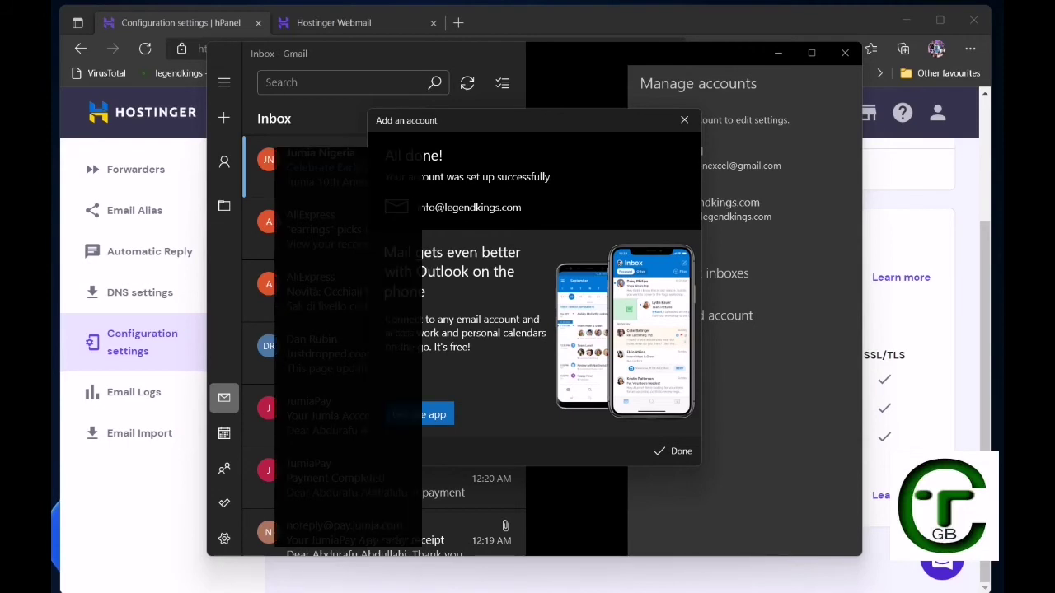
{"action": "left_click", "coordinate": [673, 450]}
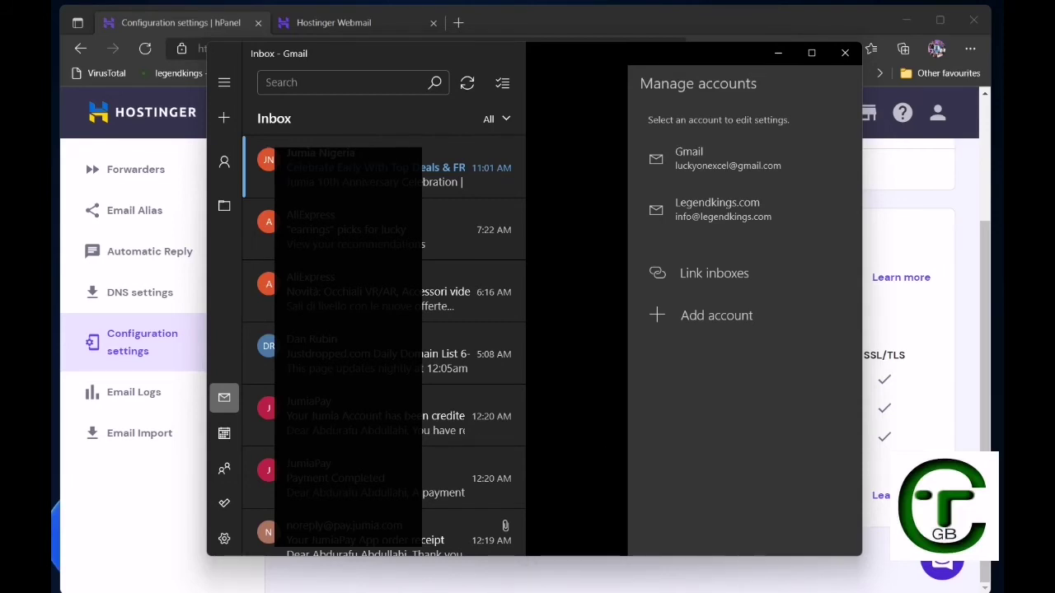
{"action": "key", "text": "alt+Tab"}
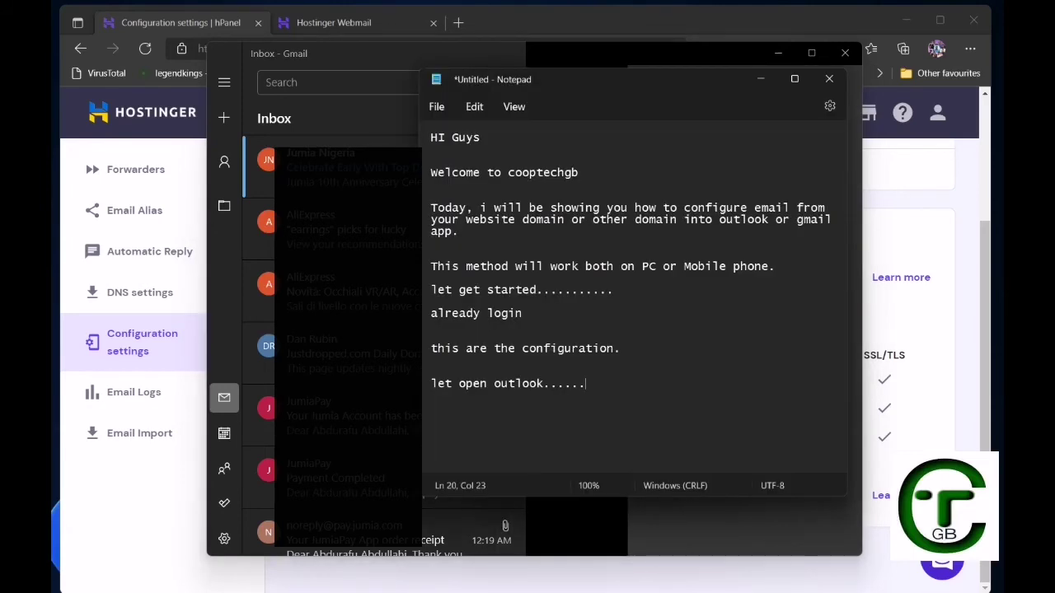
{"action": "key", "text": "Return"}
{"action": "key", "text": "Return"}
{"action": "key", "text": "Return"}
Add the line 'let test....' to the Notepad notes and go back to Mail.
{"action": "type", "text": "le"}
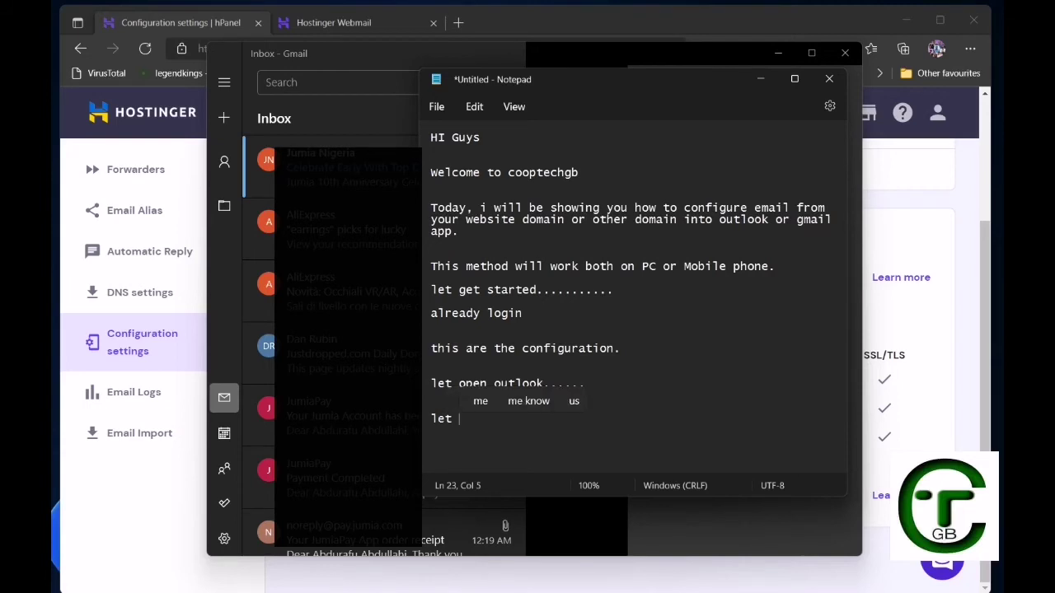
{"action": "type", "text": "t"}
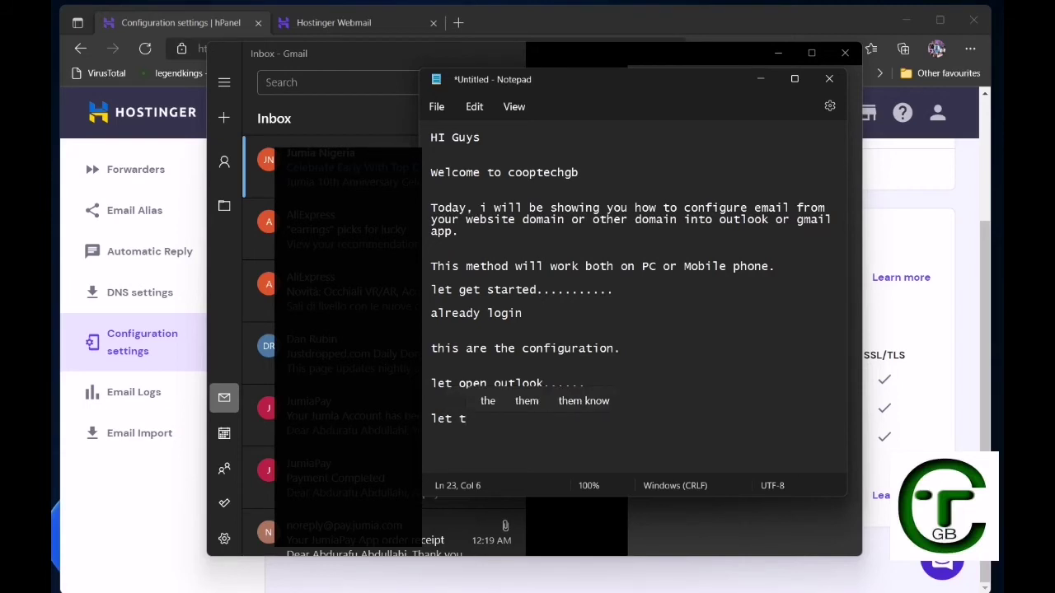
{"action": "type", "text": "est"}
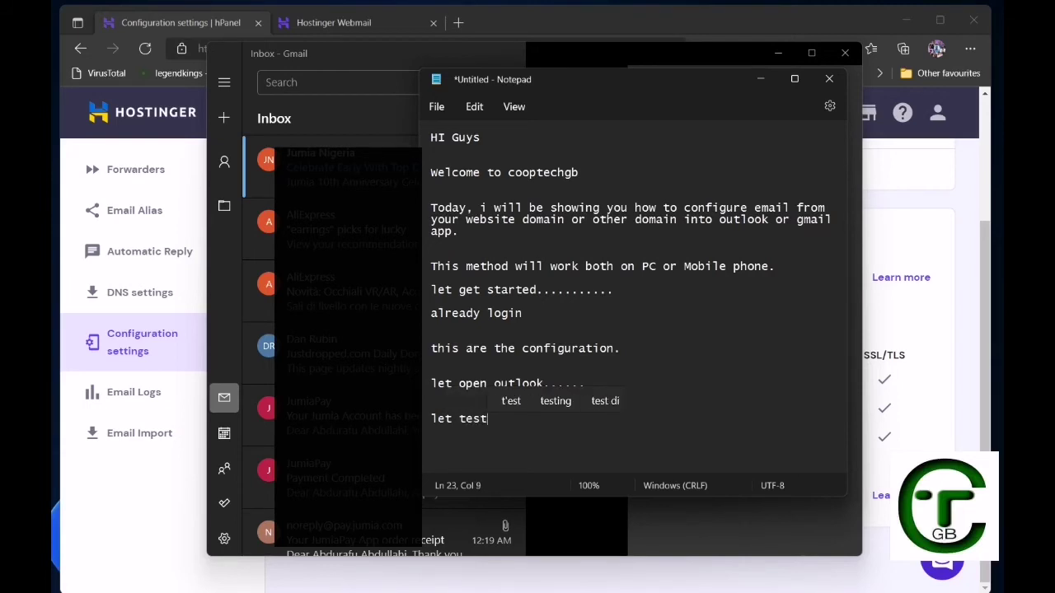
{"action": "type", "text": "...."}
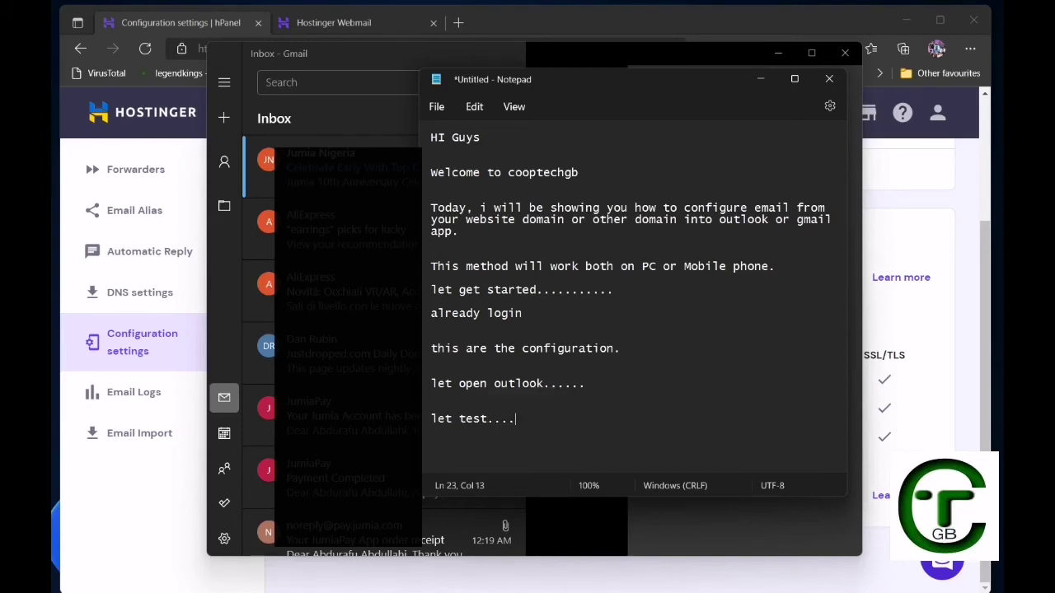
{"action": "key", "text": "alt+Tab"}
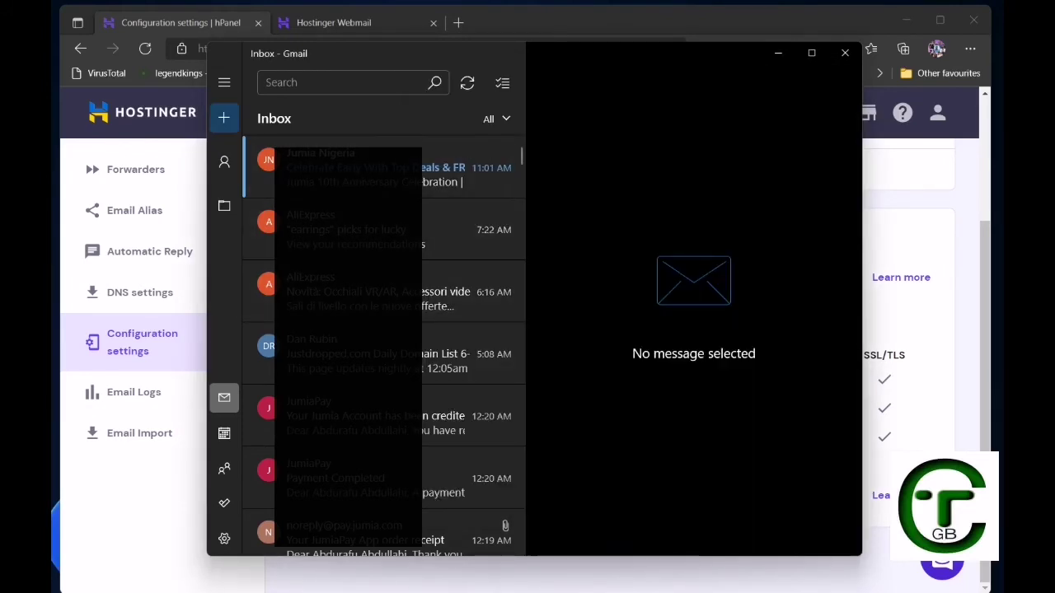
From Gmail, send the legendkings domain contact a test email with subject 'Hi' and body 'testing'.
{"action": "left_click", "coordinate": [223, 117]}
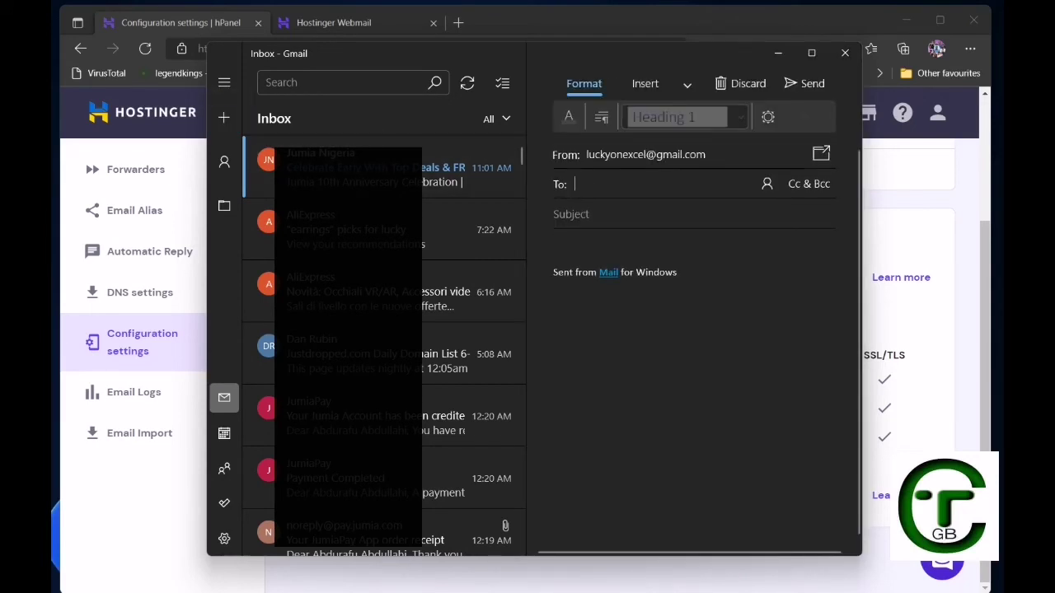
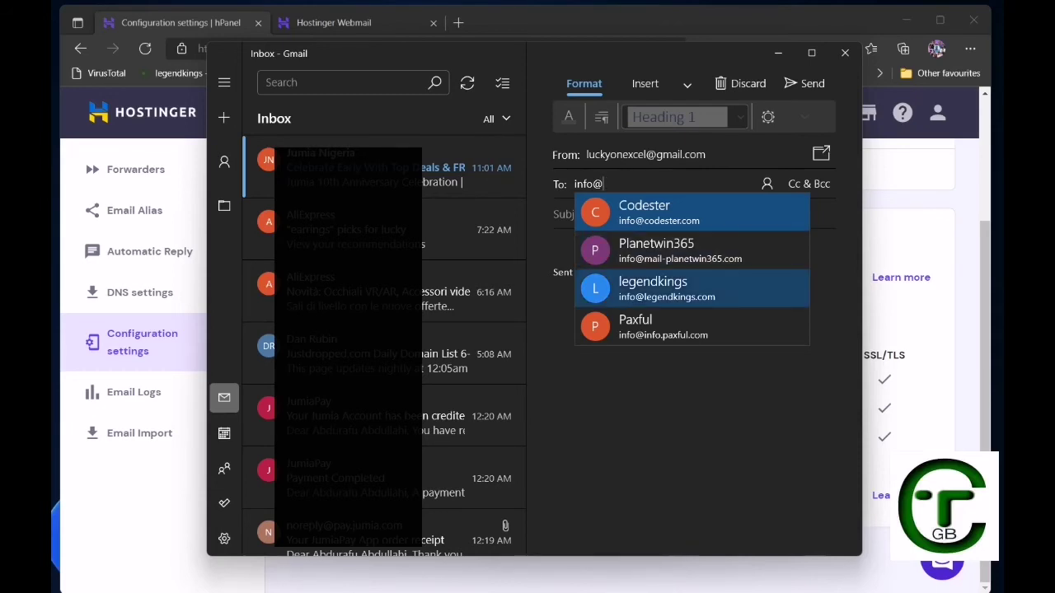
{"action": "left_click", "coordinate": [653, 289]}
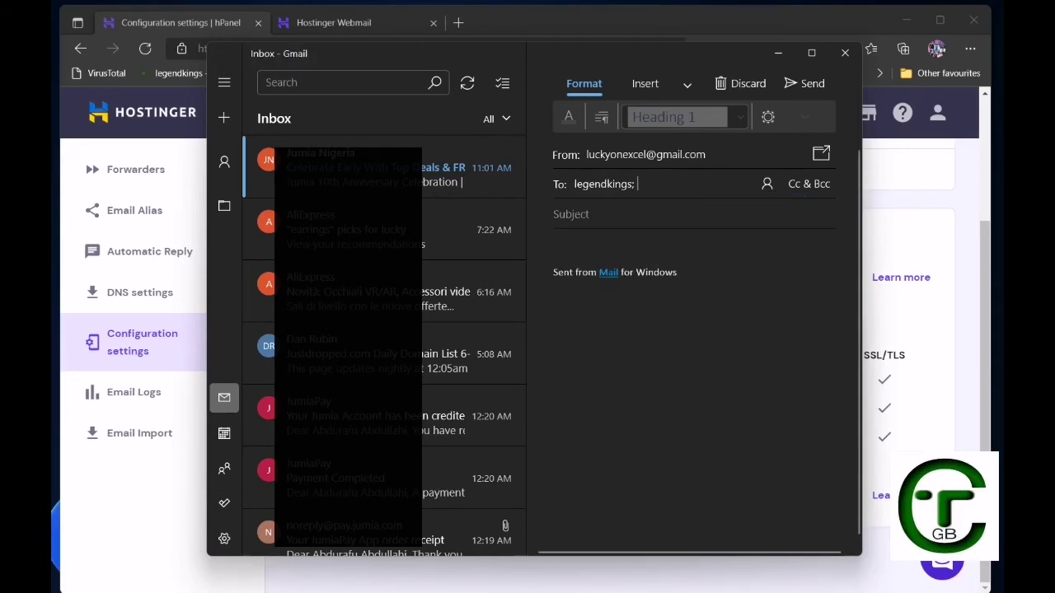
{"action": "left_click", "coordinate": [586, 215]}
{"action": "type", "text": "h"}
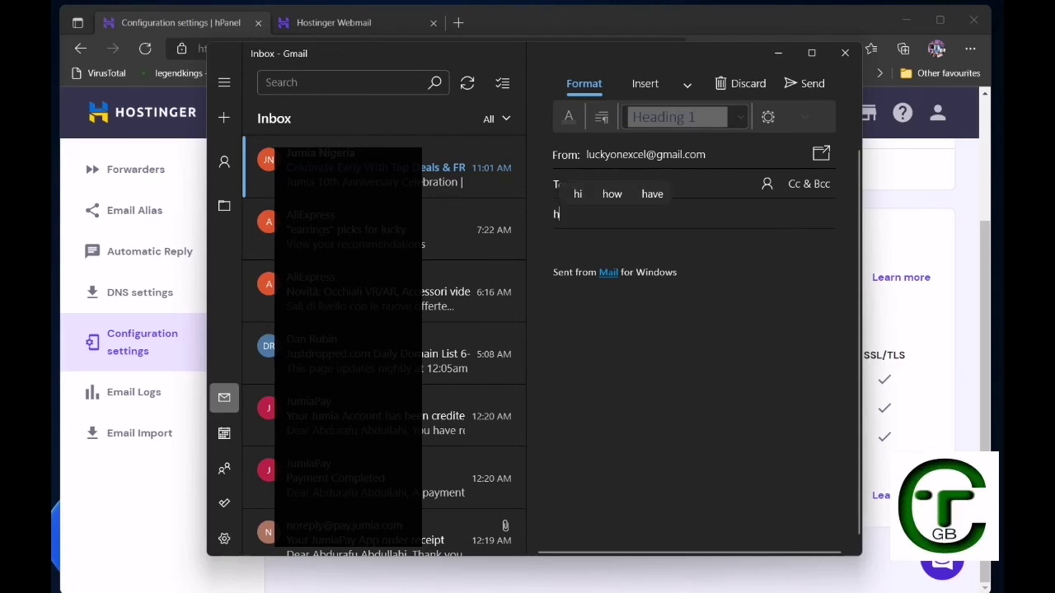
{"action": "key", "text": "BackSpace"}
{"action": "type", "text": "Hi"}
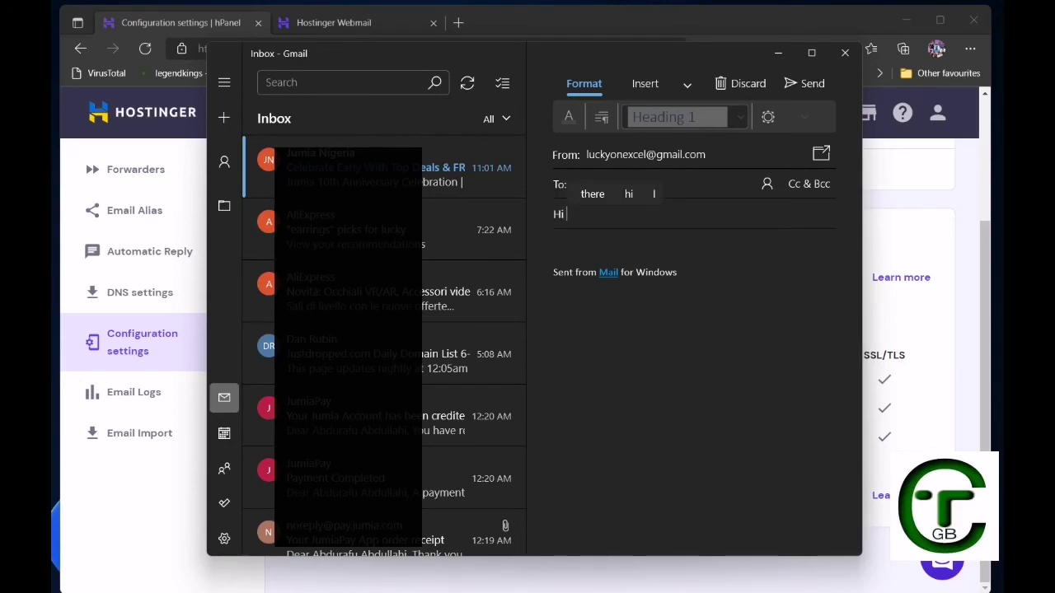
{"action": "left_click", "coordinate": [555, 245]}
{"action": "type", "text": "t"}
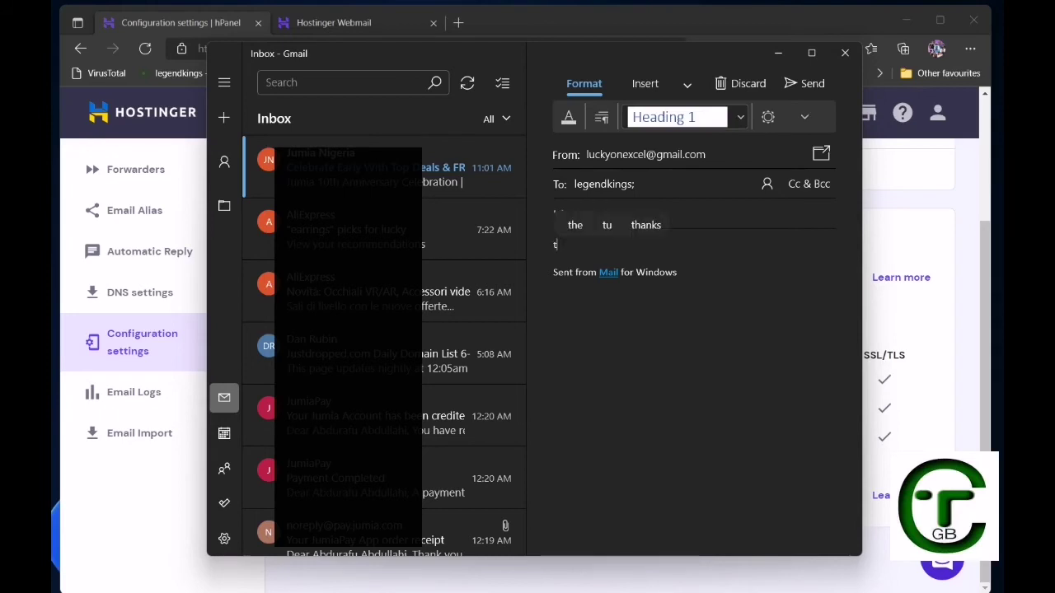
{"action": "type", "text": "est"}
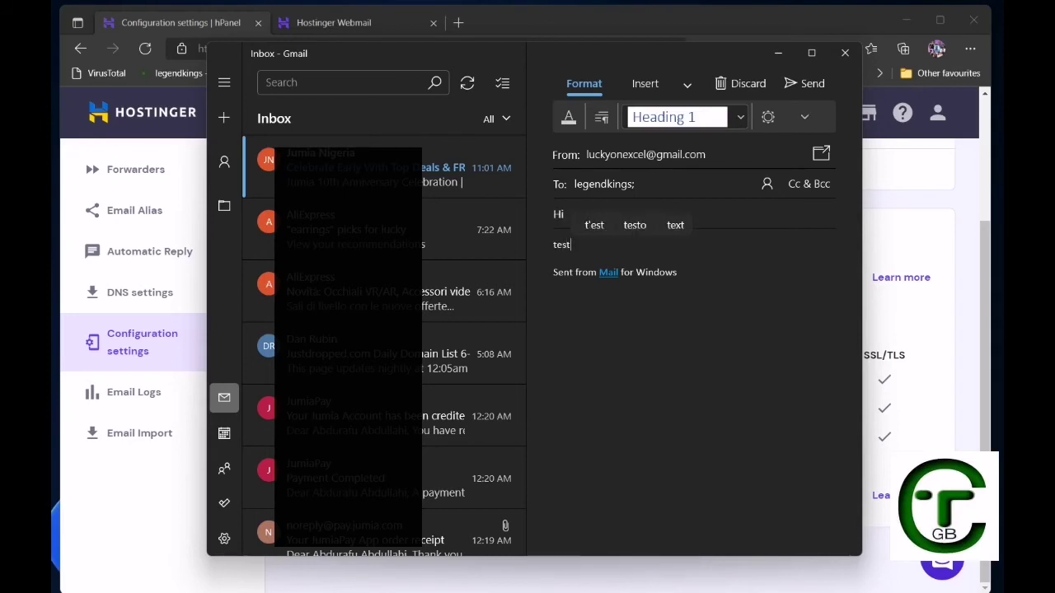
{"action": "type", "text": "ing"}
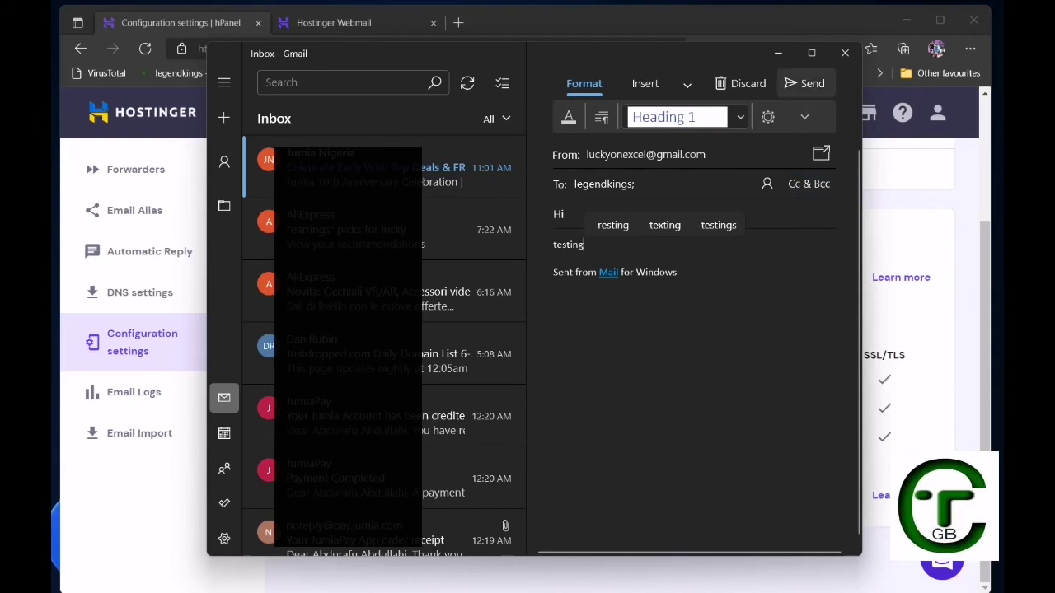
{"action": "left_click", "coordinate": [804, 83]}
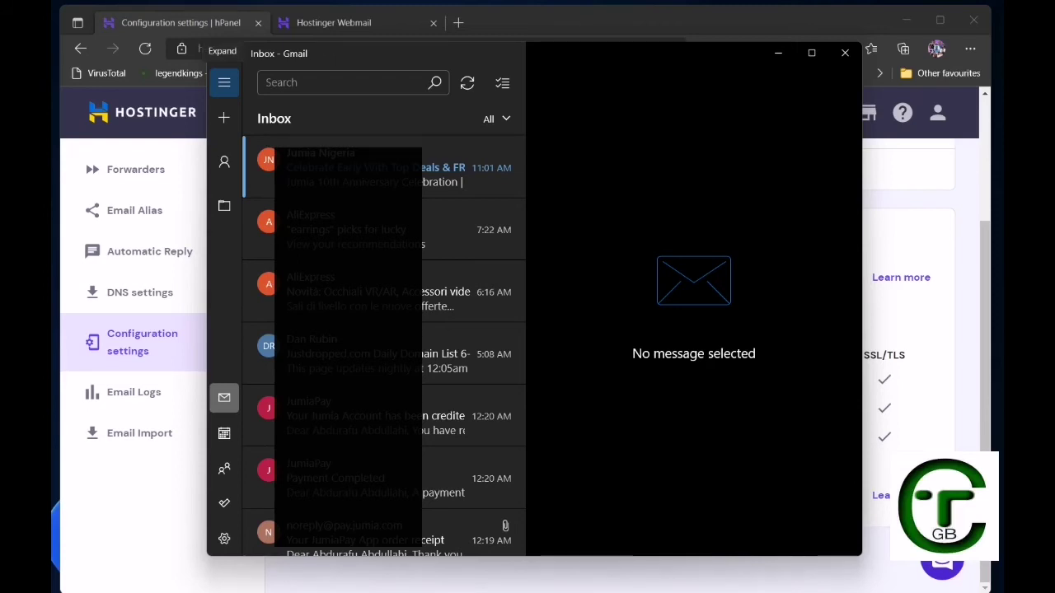
Switch to the Legendkings.com inbox, sync it, and open the received 'Hi' test message.
{"action": "left_click", "coordinate": [225, 81]}
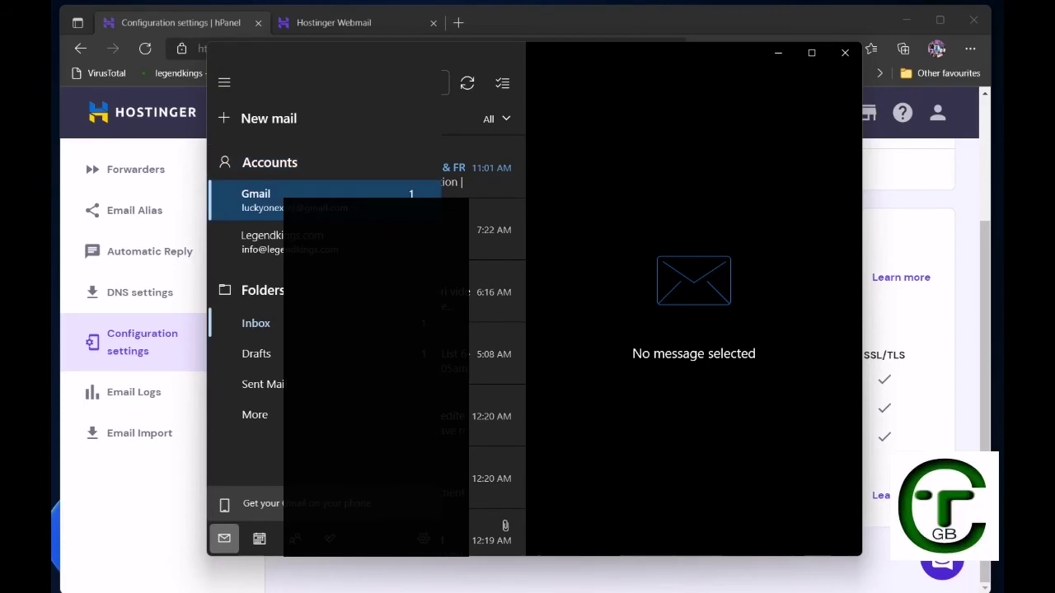
{"action": "left_click", "coordinate": [281, 241]}
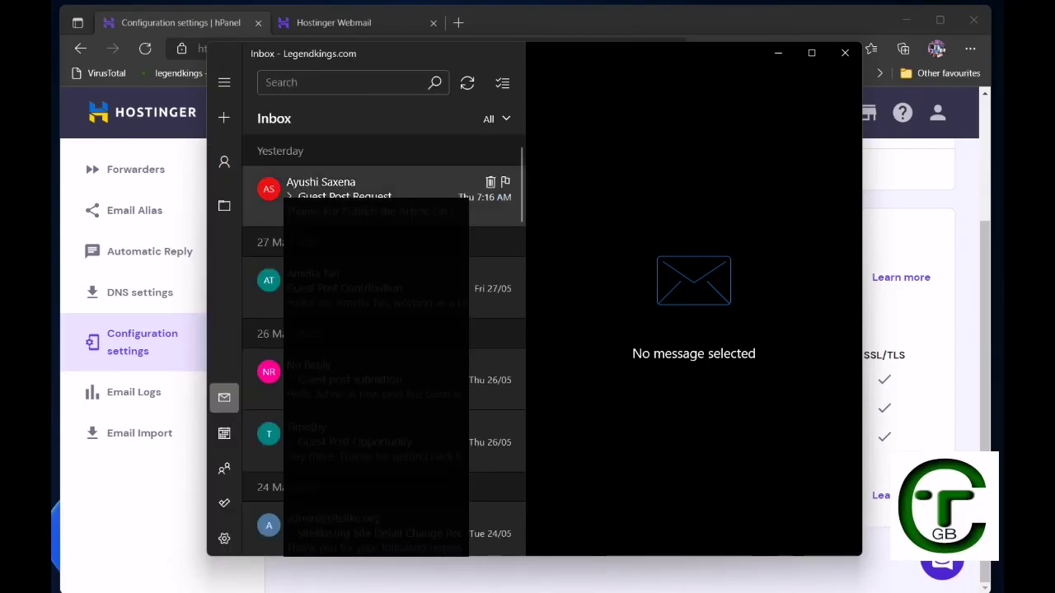
{"action": "left_click", "coordinate": [467, 83]}
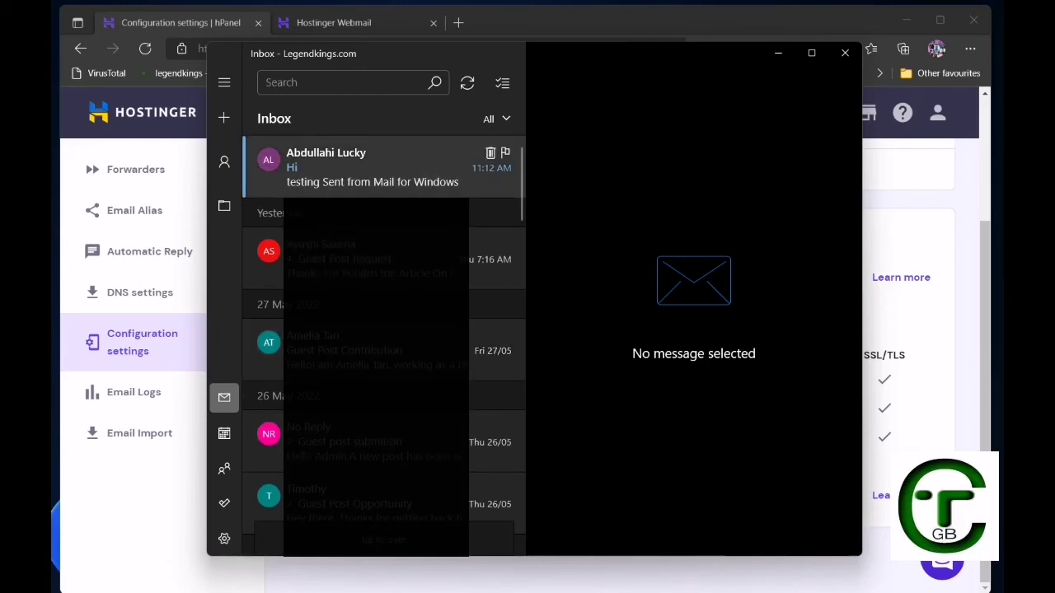
{"action": "left_click", "coordinate": [387, 169]}
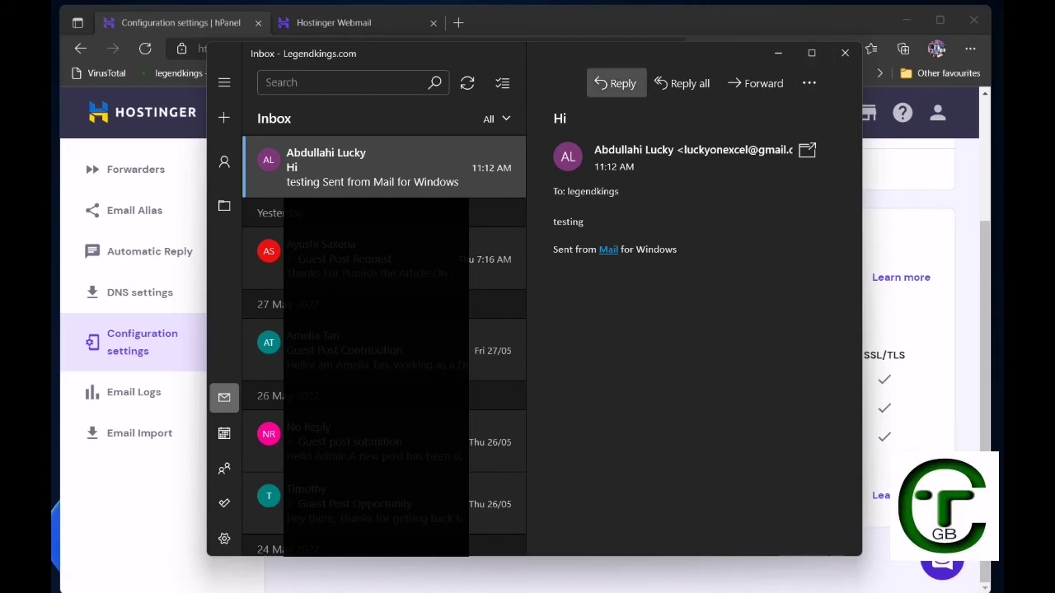
Reply 'Got it' to the Hi message from the Legendkings.com account.
{"action": "left_click", "coordinate": [615, 84]}
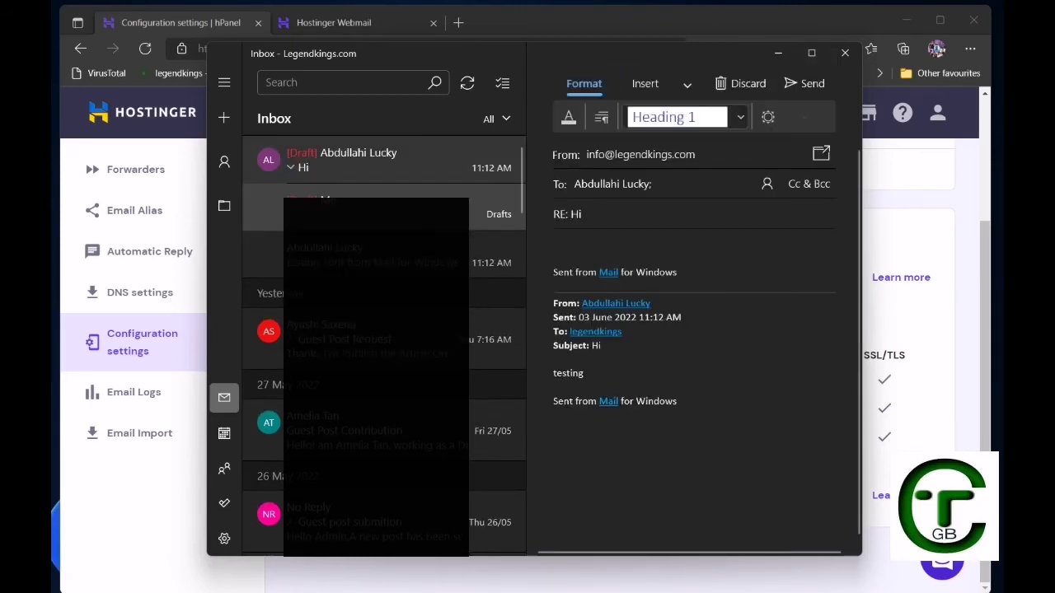
{"action": "type", "text": "got"}
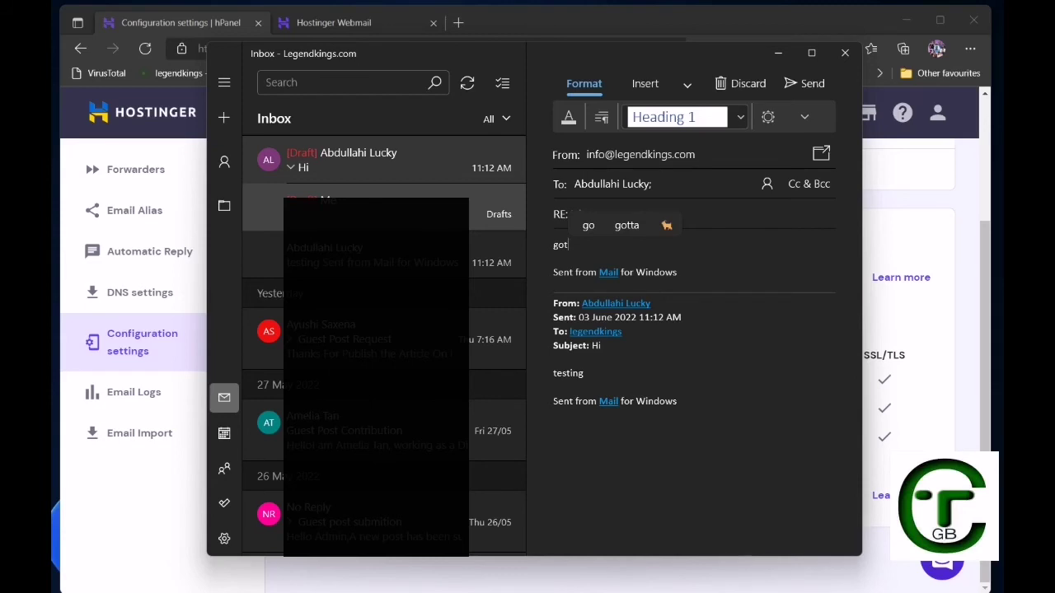
{"action": "type", "text": "it"}
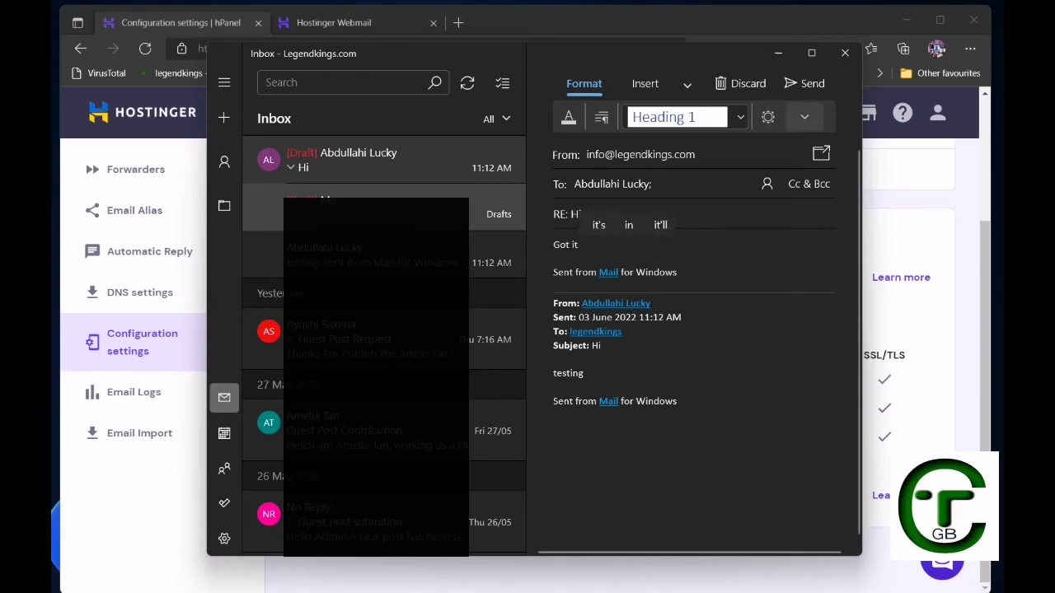
{"action": "left_click", "coordinate": [805, 83]}
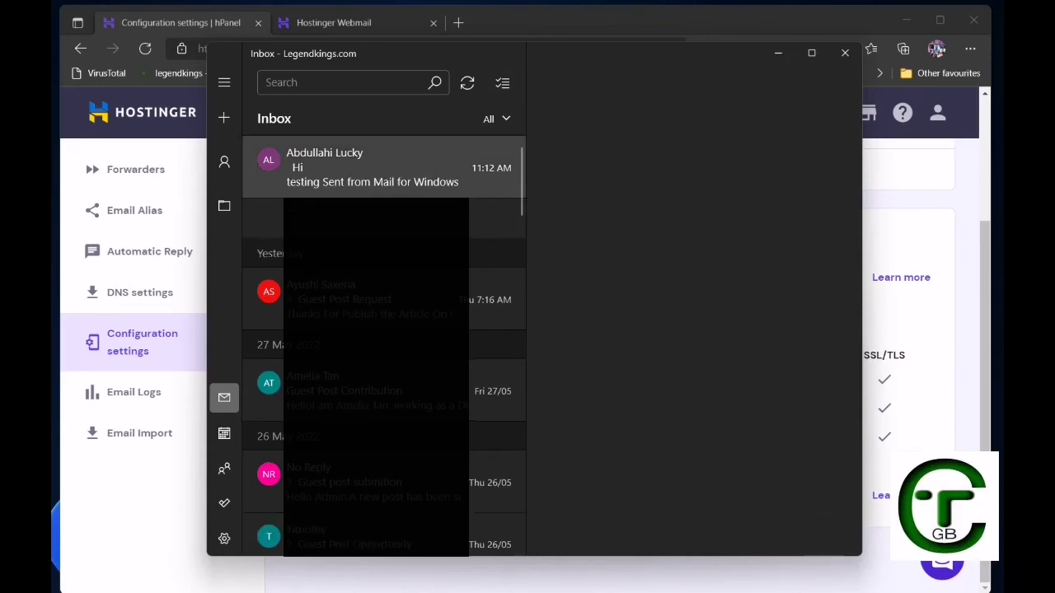
Switch to the Gmail inbox, sync it, and open the 'RE: Hi' reply from Admin.
{"action": "left_click", "coordinate": [224, 83]}
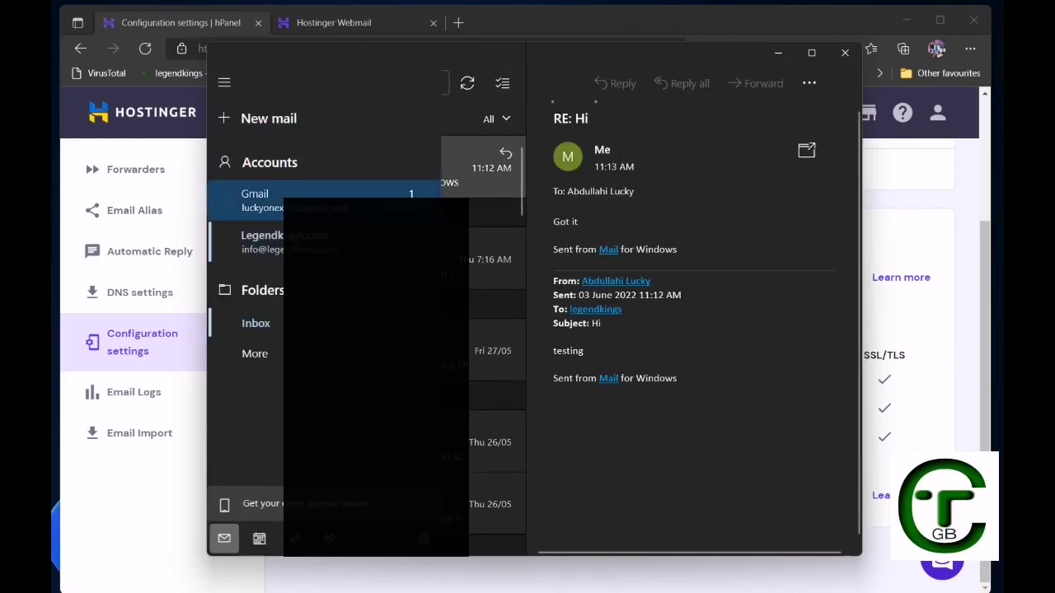
{"action": "left_click", "coordinate": [257, 200]}
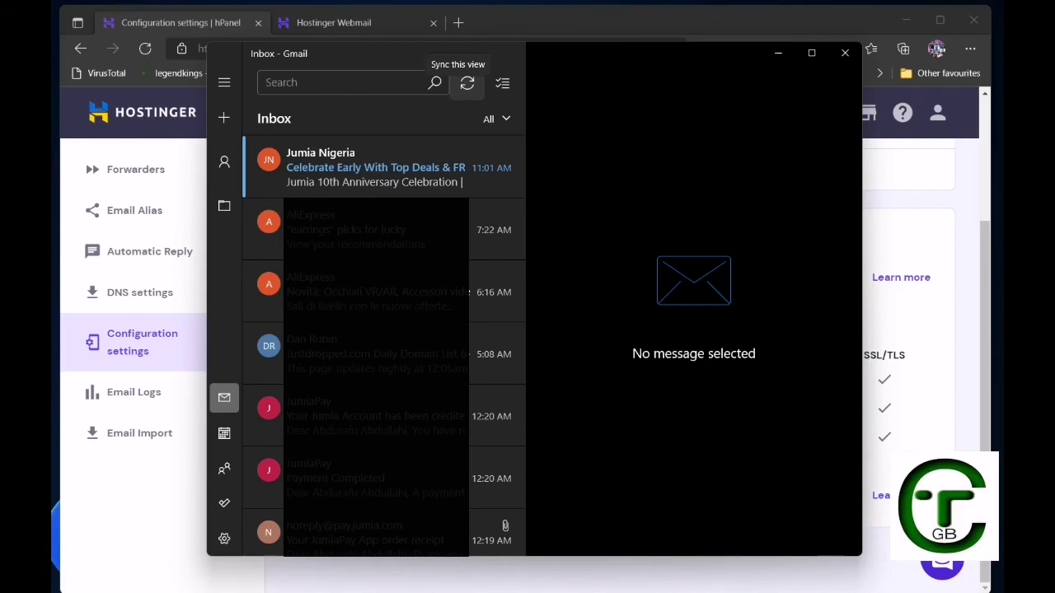
{"action": "left_click", "coordinate": [468, 82]}
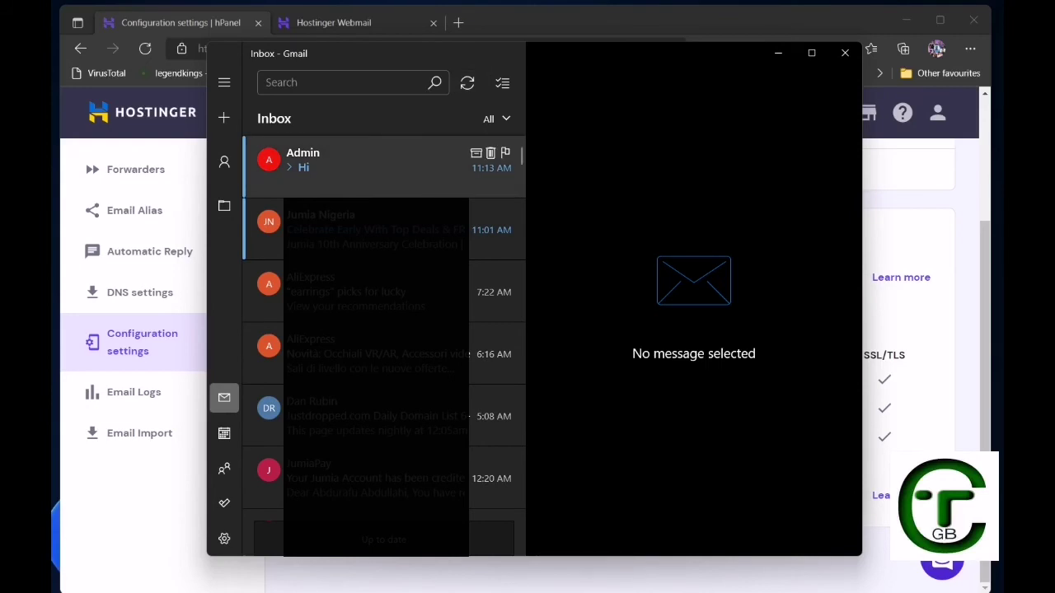
{"action": "left_click", "coordinate": [371, 161]}
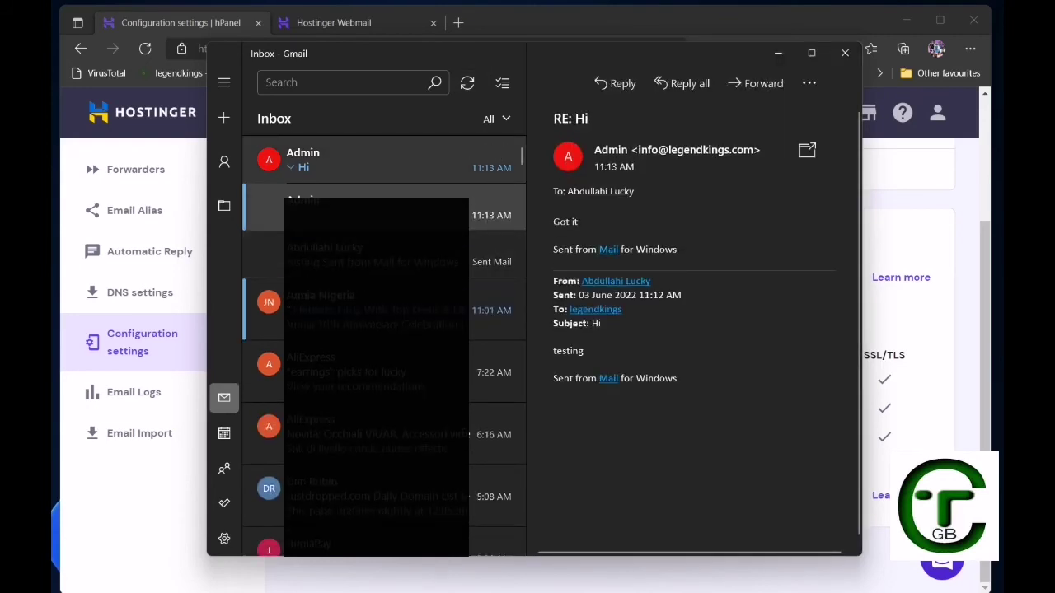
Minimize Mail and start a new note line reading 'i have to manually sync'.
{"action": "left_click", "coordinate": [778, 52]}
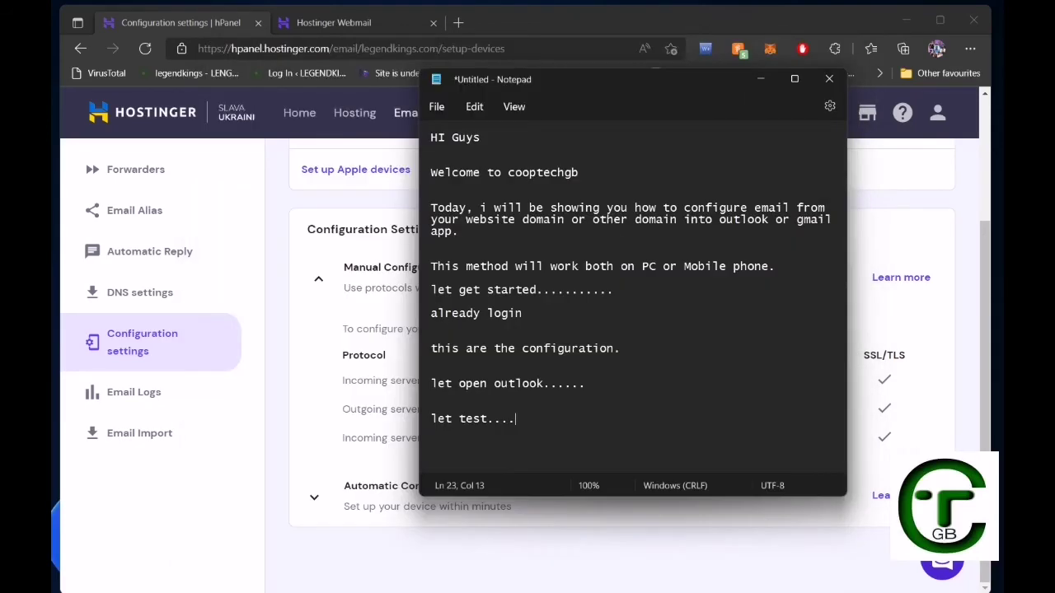
{"action": "key", "text": "Return"}
{"action": "key", "text": "Return"}
{"action": "type", "text": "i ha"}
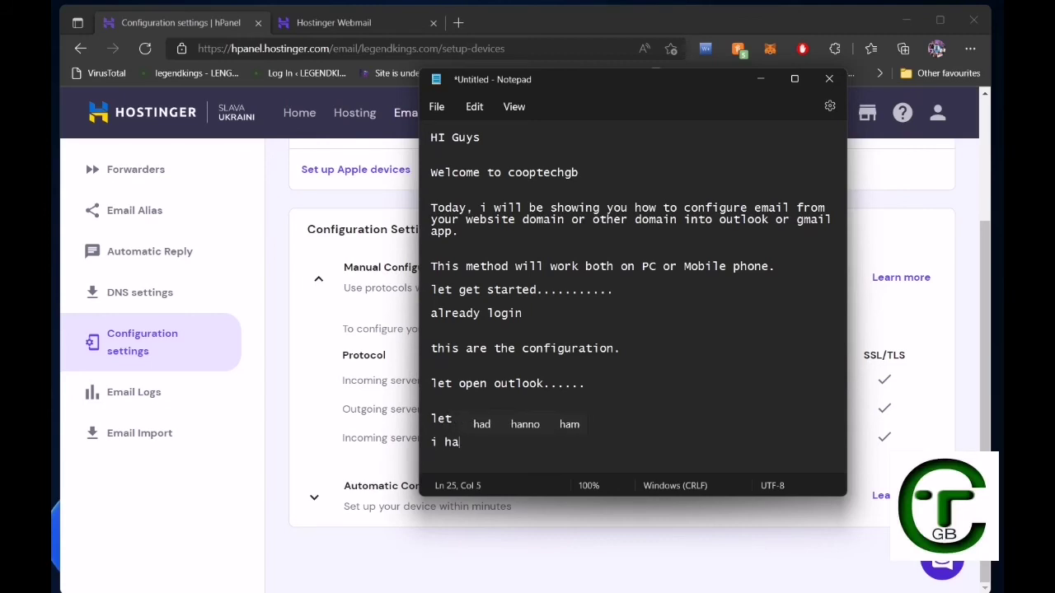
{"action": "type", "text": "ve to "}
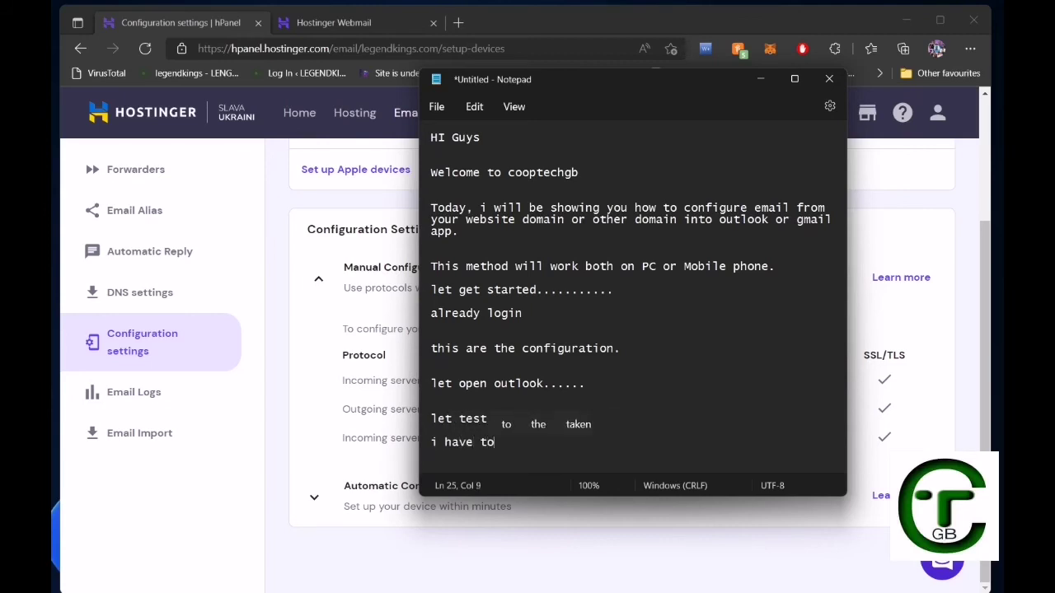
{"action": "type", "text": "ma"}
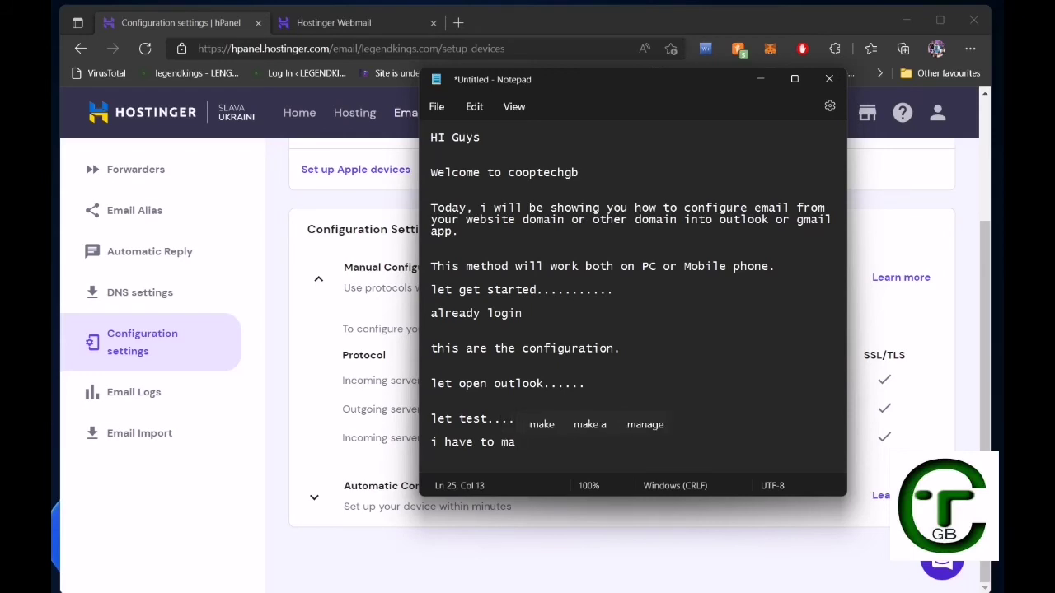
{"action": "type", "text": "nu"}
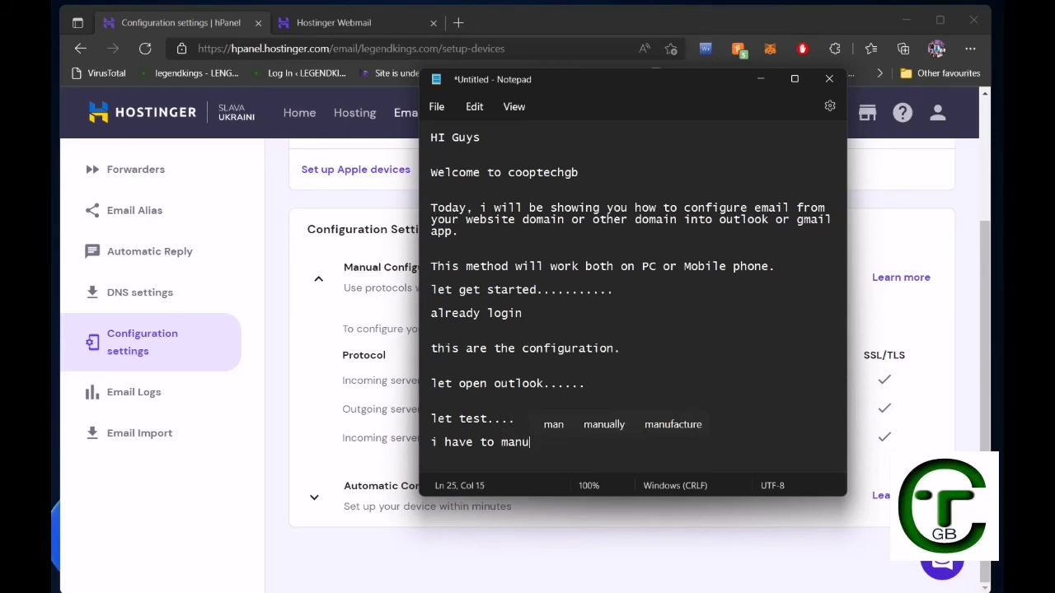
{"action": "key", "text": "Up"}
{"action": "key", "text": "Right"}
{"action": "key", "text": "Return"}
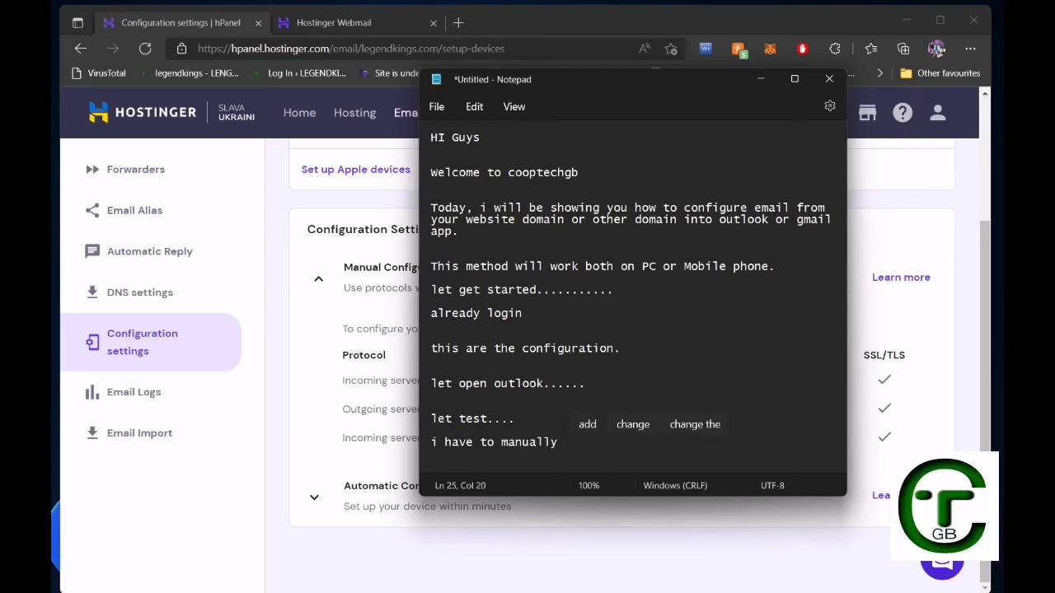
{"action": "type", "text": "syc"}
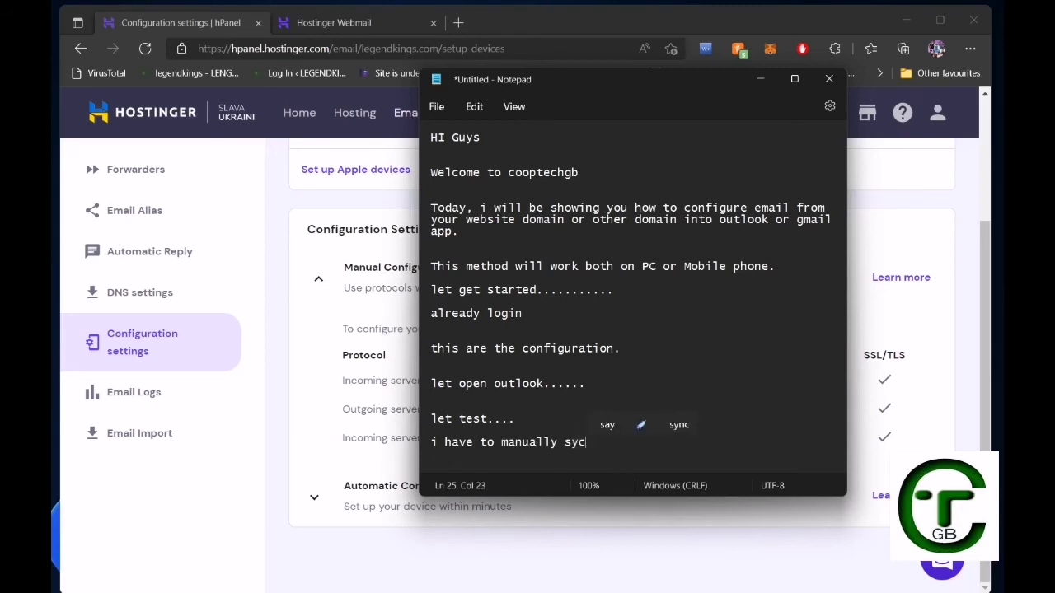
{"action": "key", "text": "Up"}
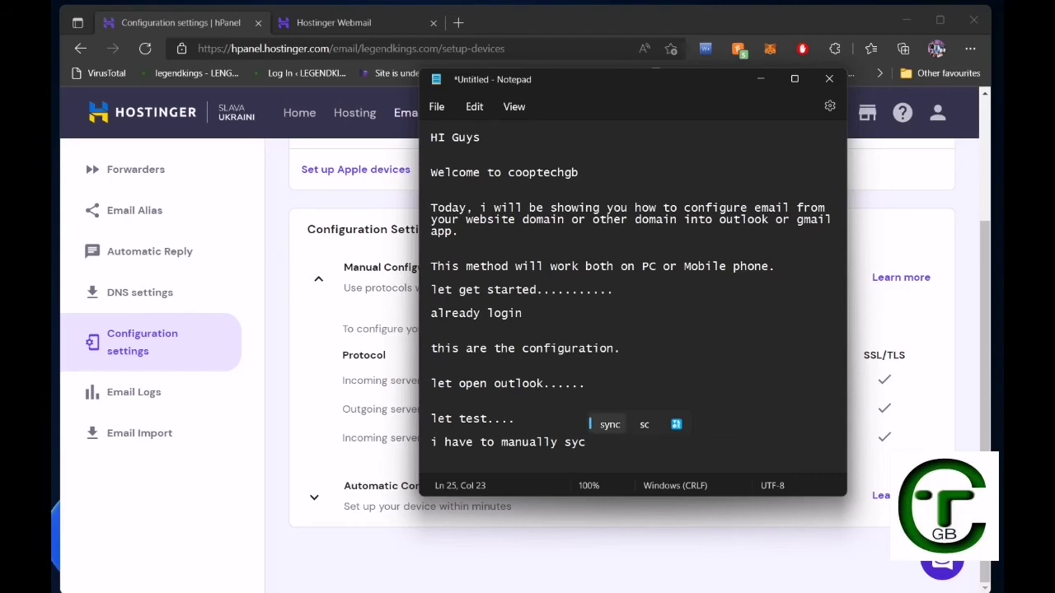
{"action": "key", "text": "Return"}
{"action": "key", "text": "BackSpace"}
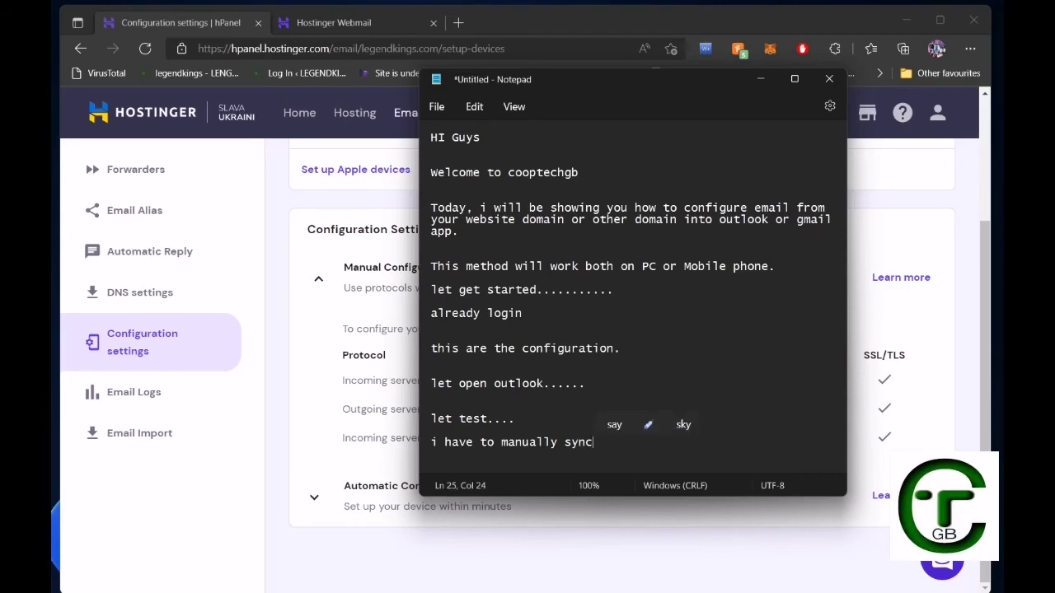
{"action": "key", "text": "BackSpace"}
Continue the line with ', because i am on focus' and place the cursor after 'focus'.
{"action": "type", "text": ", b"}
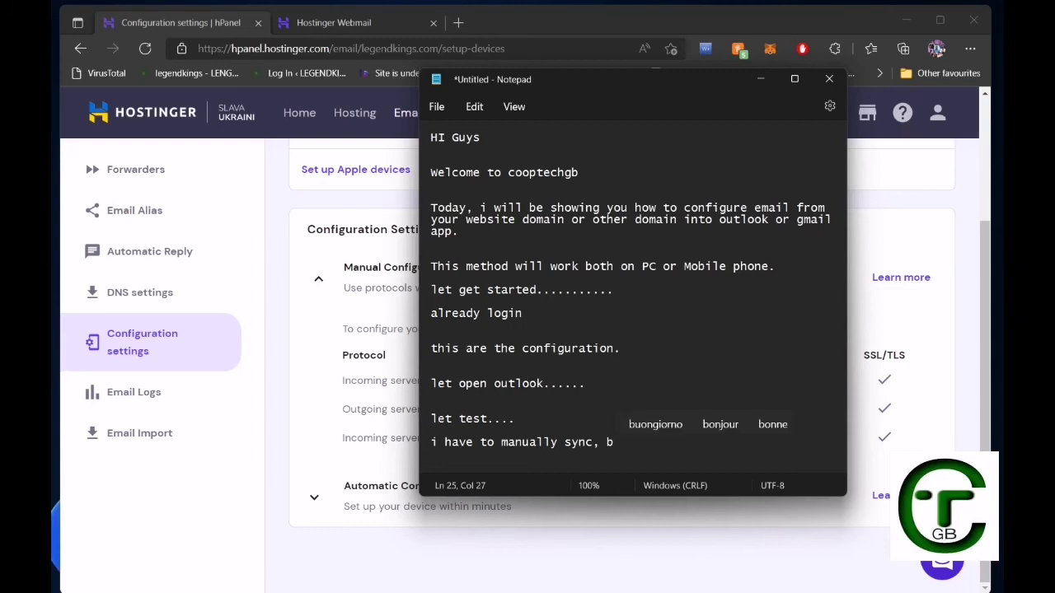
{"action": "type", "text": "e"}
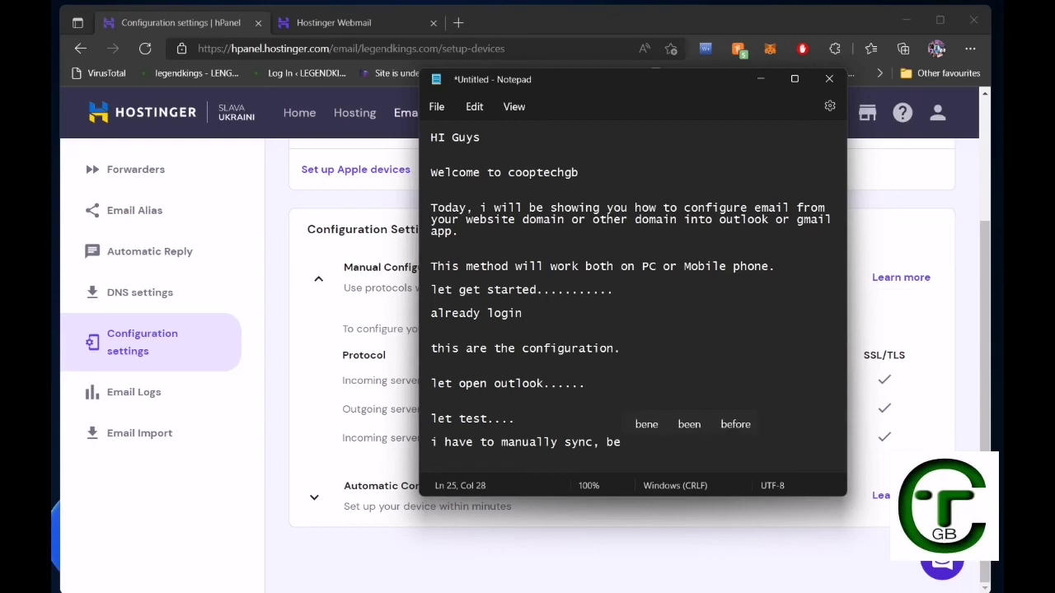
{"action": "type", "text": "ca"}
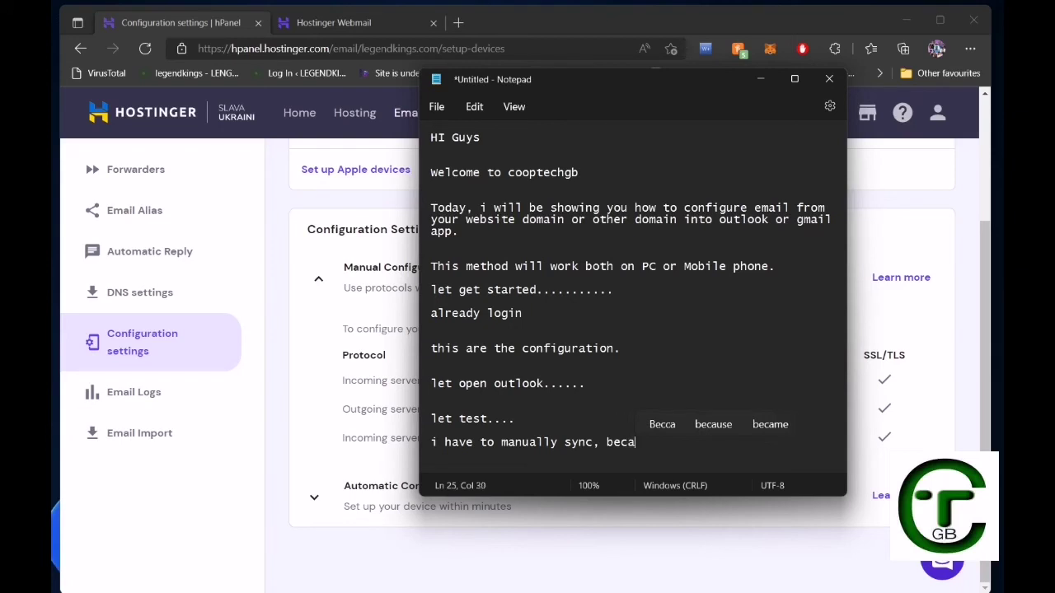
{"action": "key", "text": "Up"}
{"action": "key", "text": "Right"}
{"action": "key", "text": "Return"}
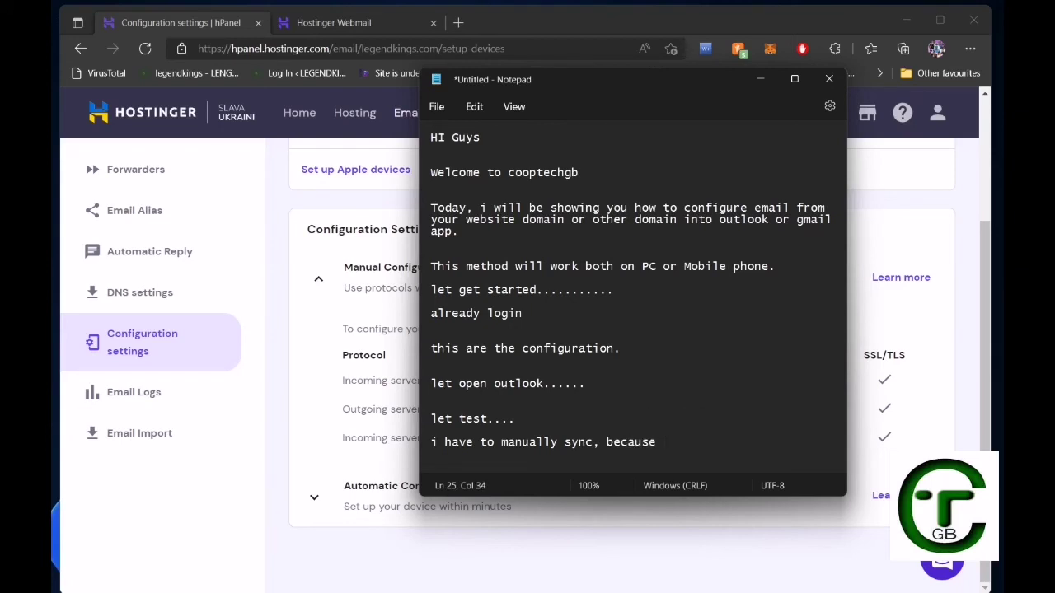
{"action": "type", "text": "i am on "}
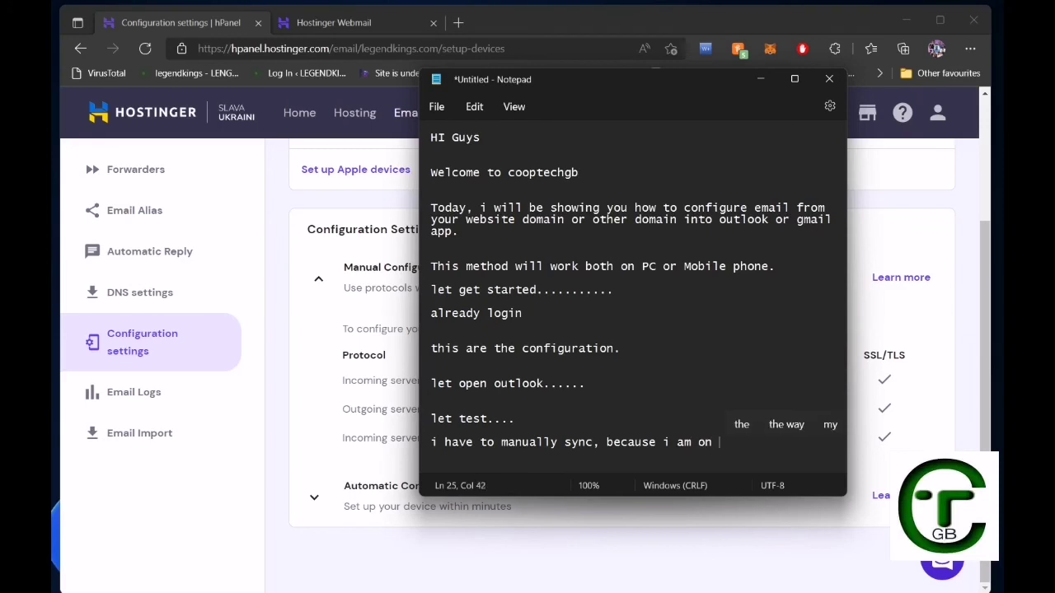
{"action": "type", "text": "f"}
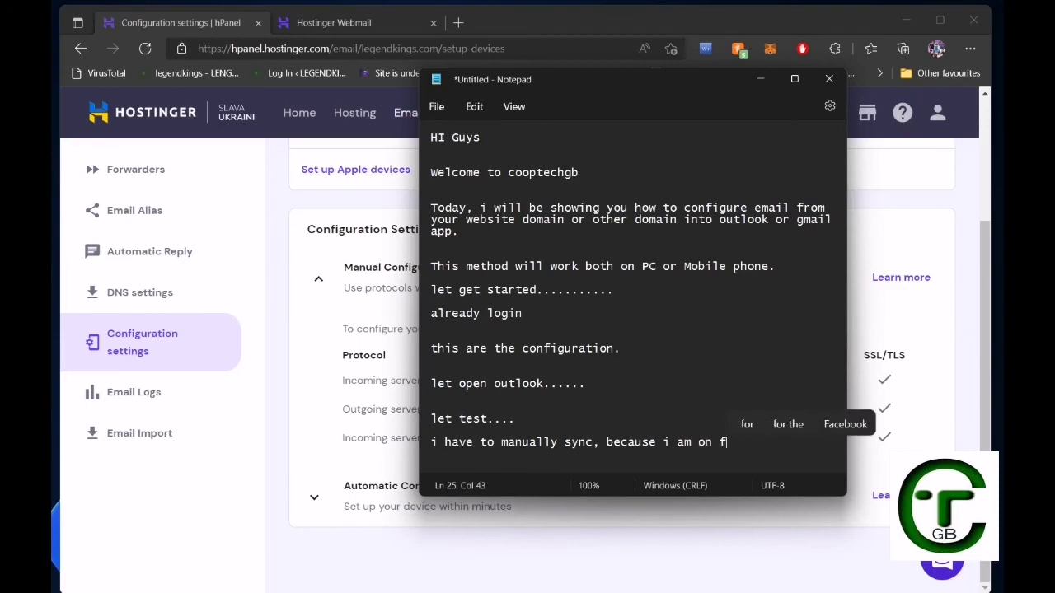
{"action": "type", "text": "o"}
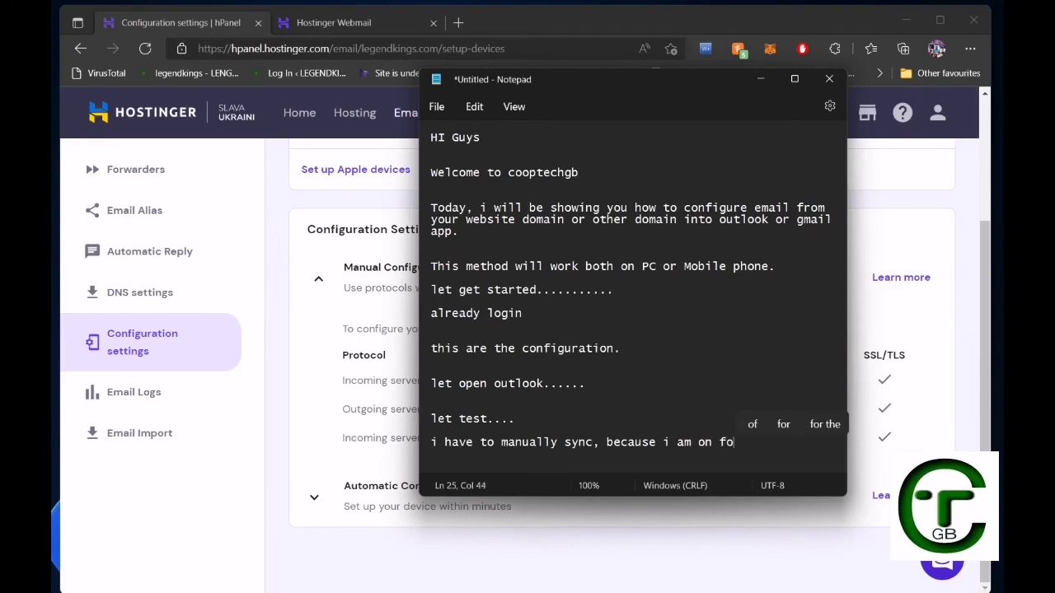
{"action": "type", "text": "u"}
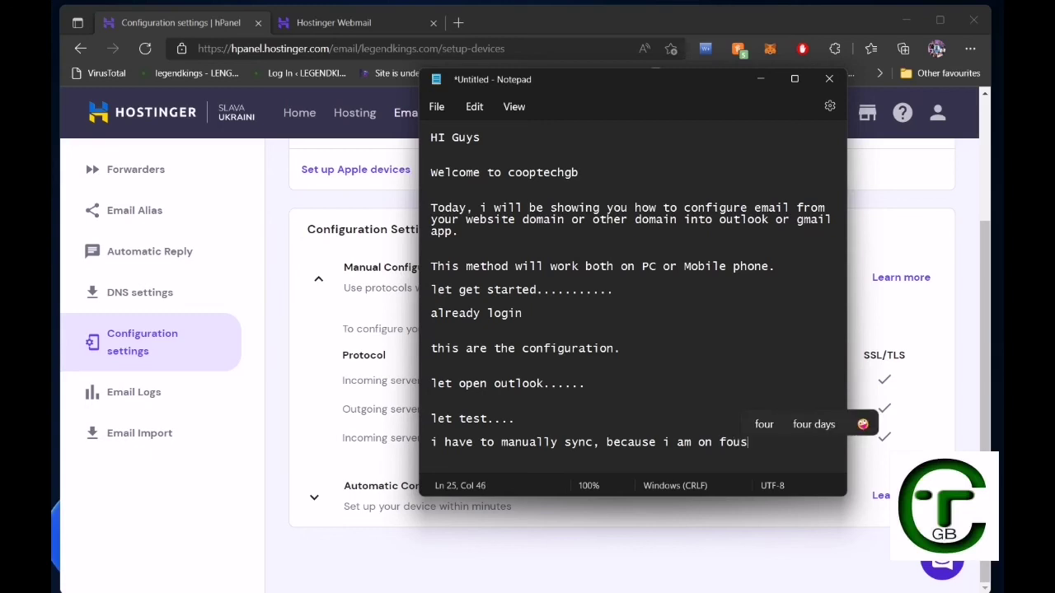
{"action": "key", "text": "BackSpace"}
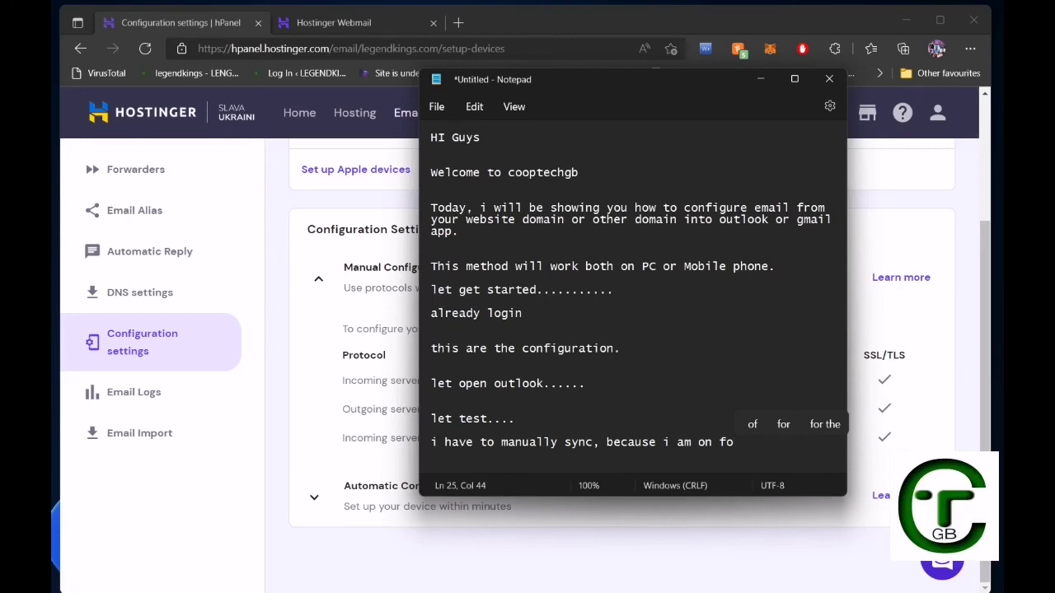
{"action": "type", "text": "cus"}
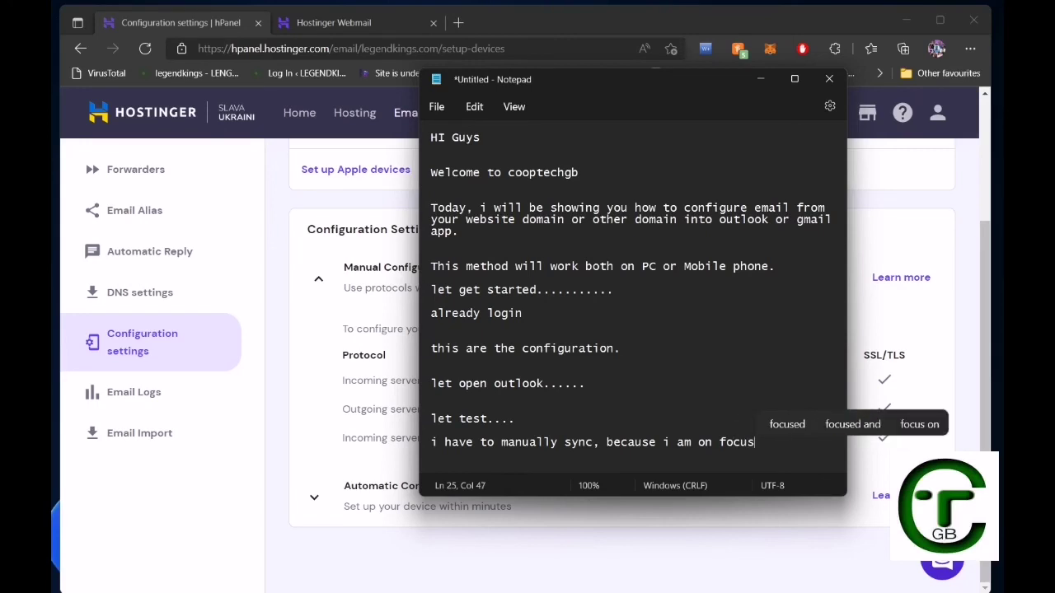
{"action": "key", "text": "super+a"}
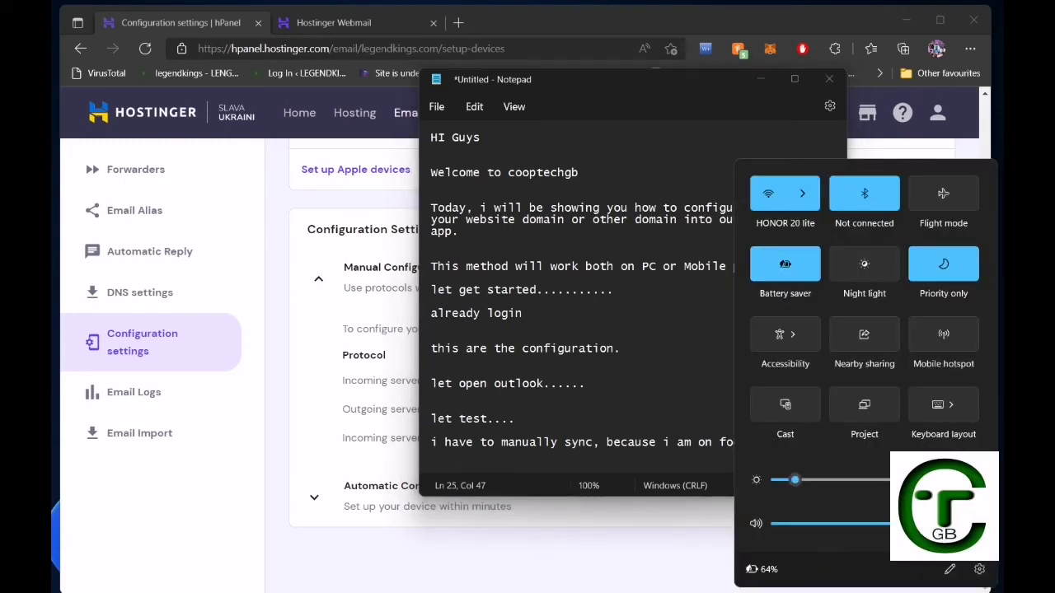
{"action": "left_click", "coordinate": [587, 383]}
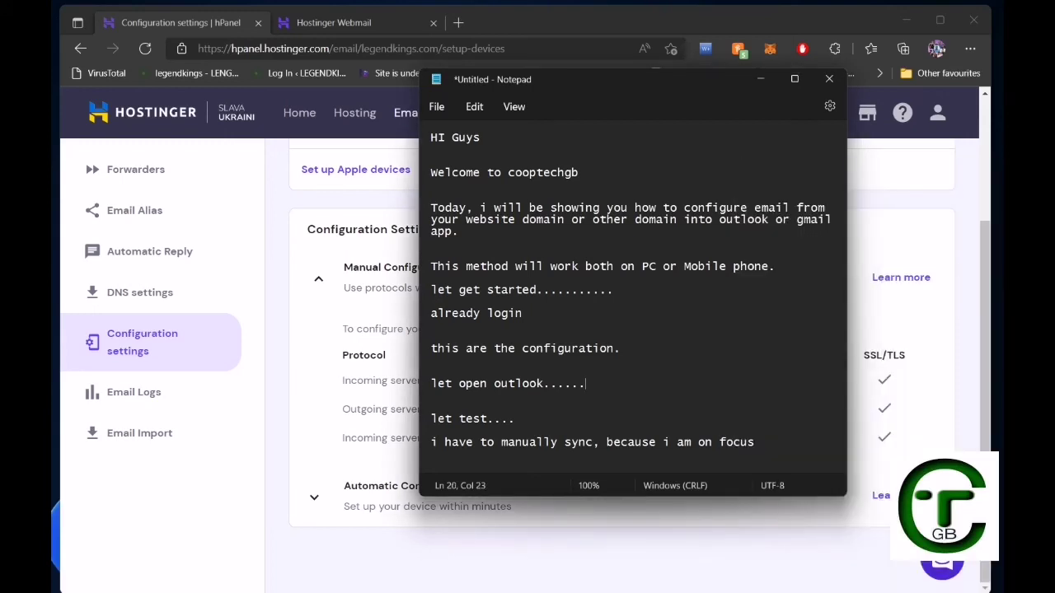
{"action": "left_click", "coordinate": [755, 443]}
End the focus line with a period and add 'you would normally receive email as usual.'.
{"action": "type", "text": "."}
{"action": "key", "text": "Return"}
{"action": "key", "text": "Return"}
{"action": "type", "text": "you "}
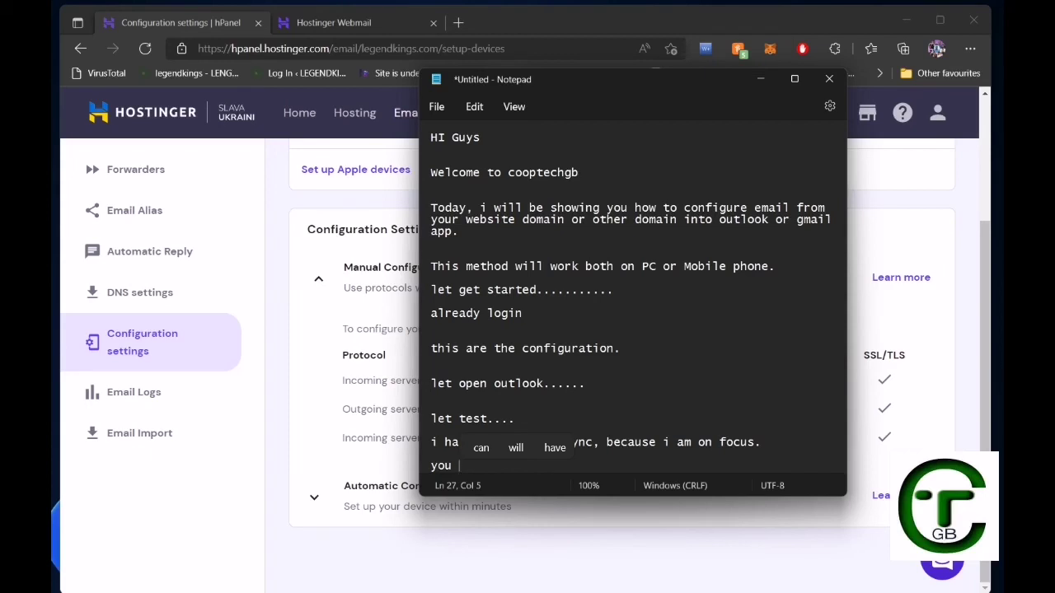
{"action": "type", "text": "woul"}
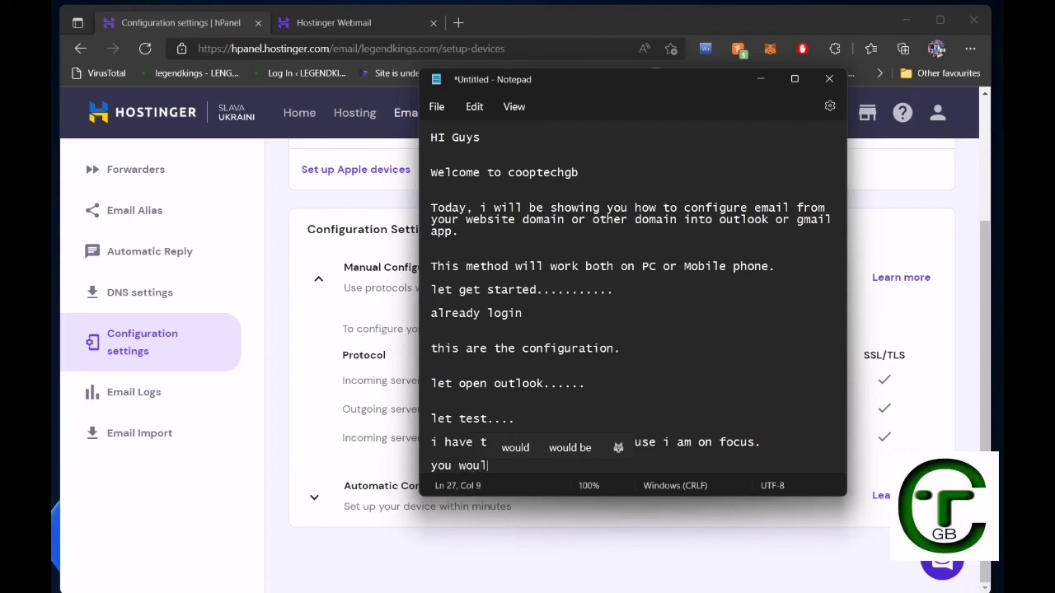
{"action": "type", "text": "d no"}
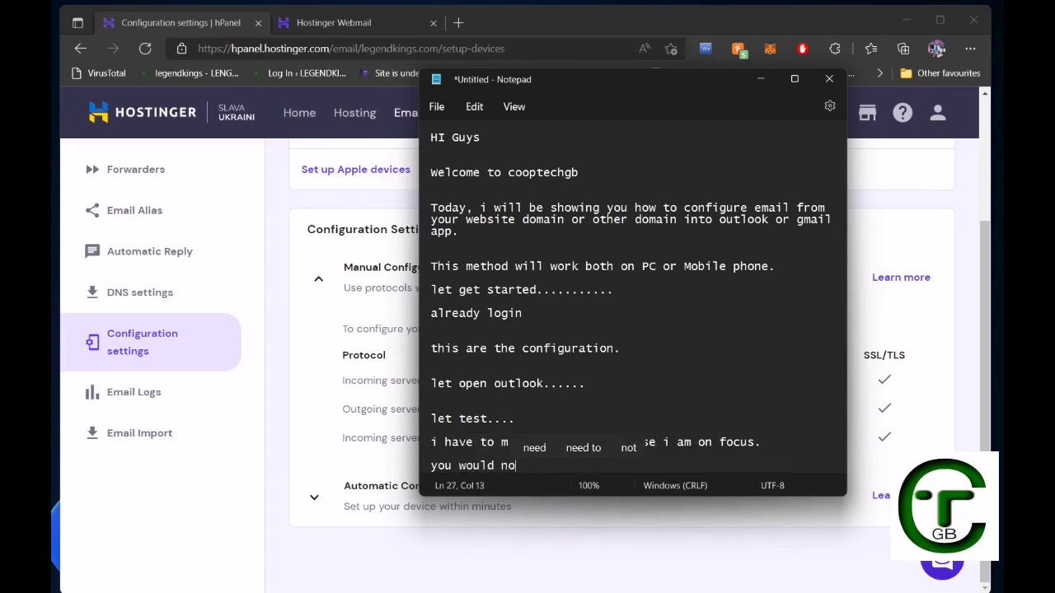
{"action": "type", "text": "mall"}
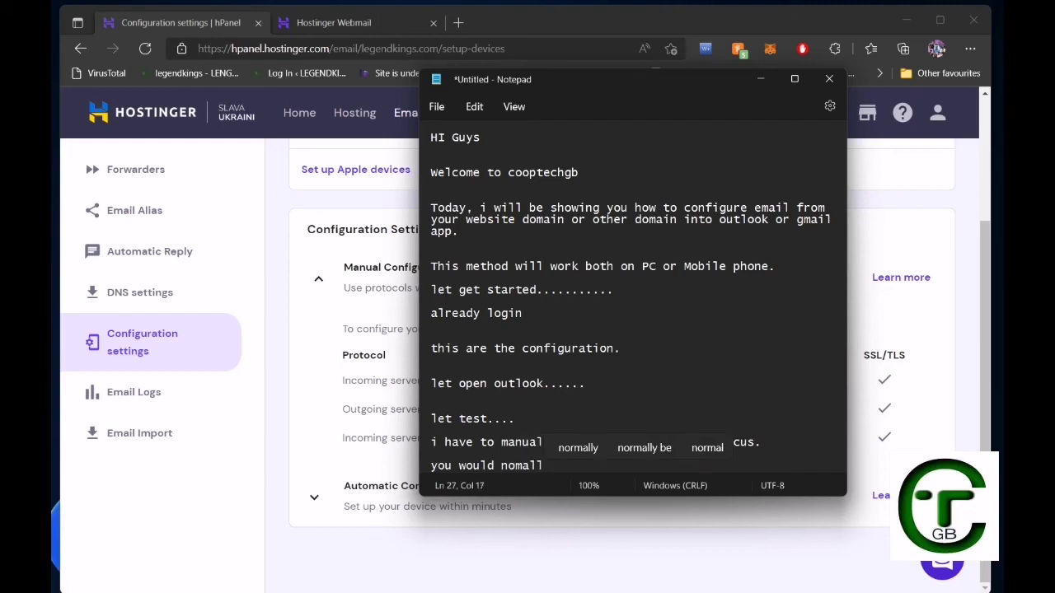
{"action": "key", "text": "Up"}
{"action": "key", "text": "Return"}
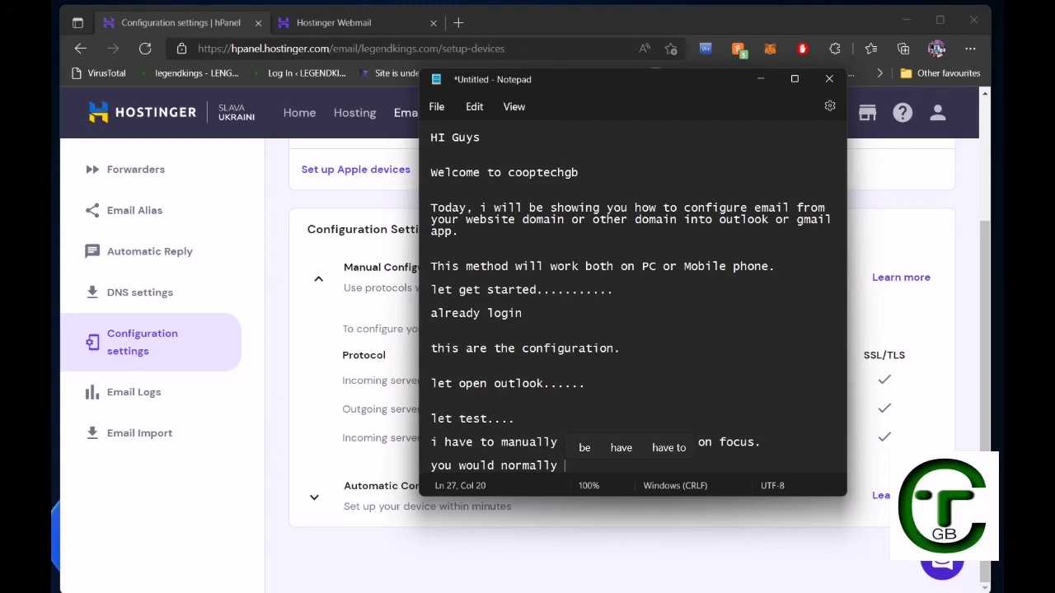
{"action": "type", "text": "re"}
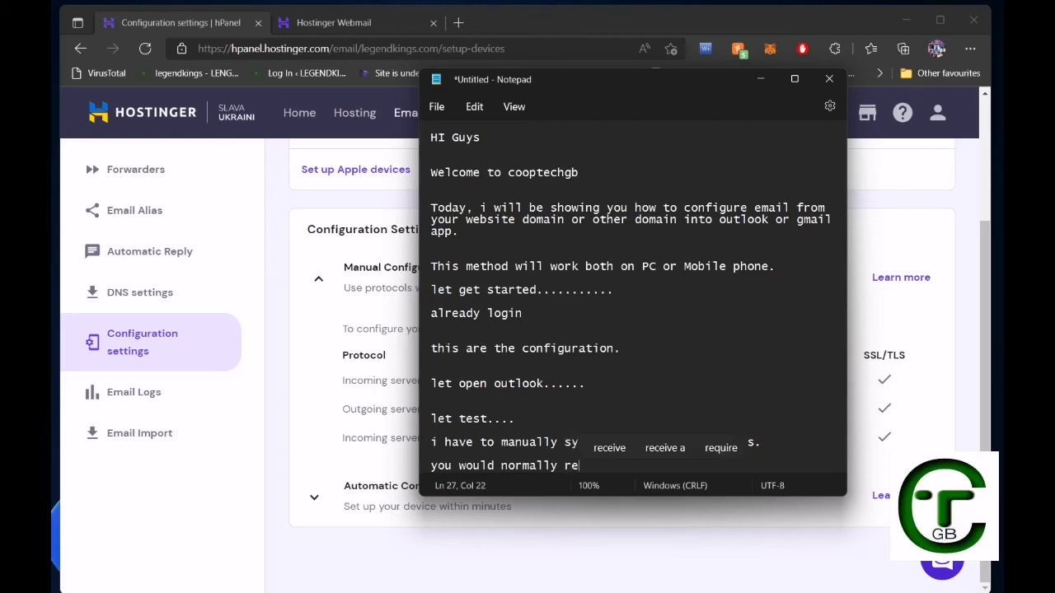
{"action": "type", "text": "c"}
{"action": "key", "text": "Up"}
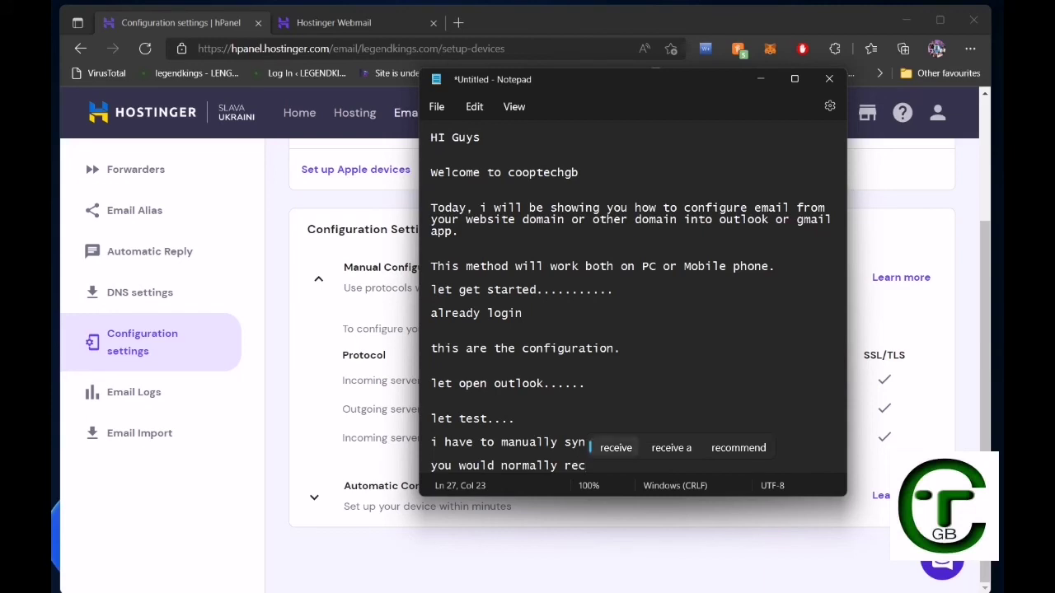
{"action": "key", "text": "Return"}
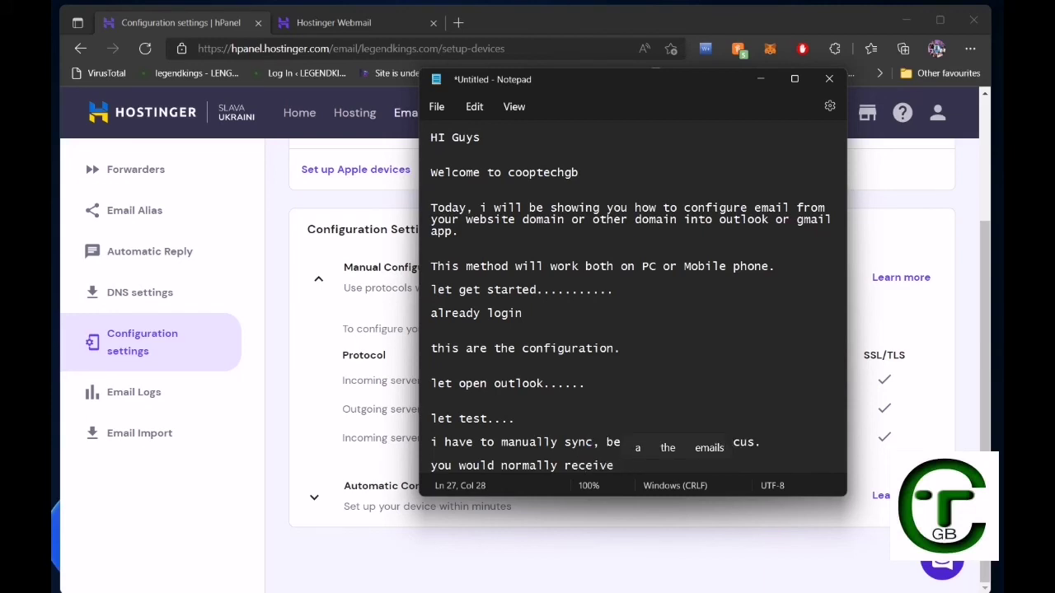
{"action": "type", "text": "th"}
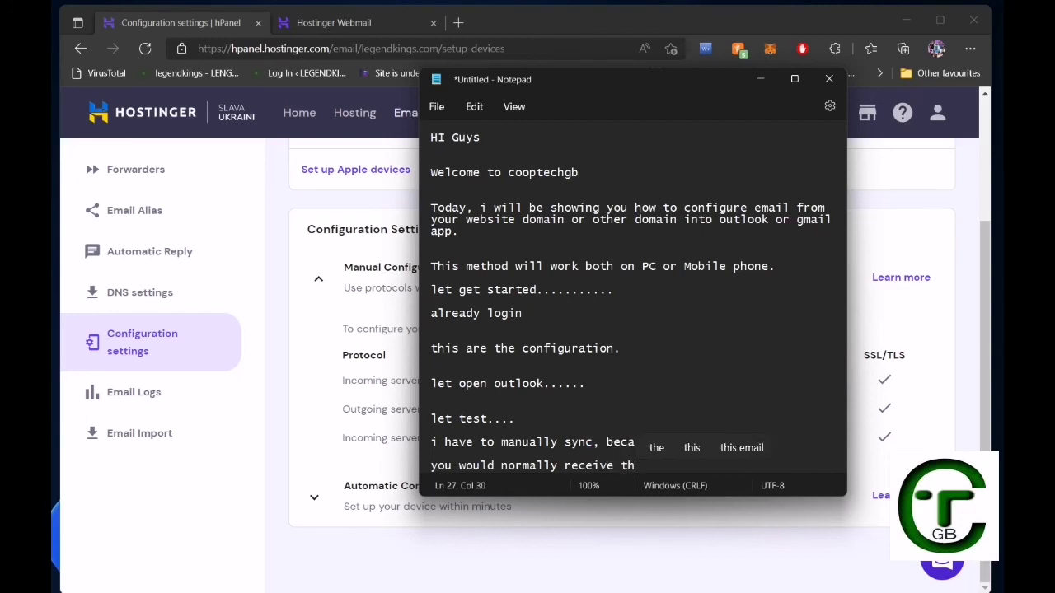
{"action": "key", "text": "BackSpace"}
{"action": "key", "text": "BackSpace"}
{"action": "type", "text": "em"}
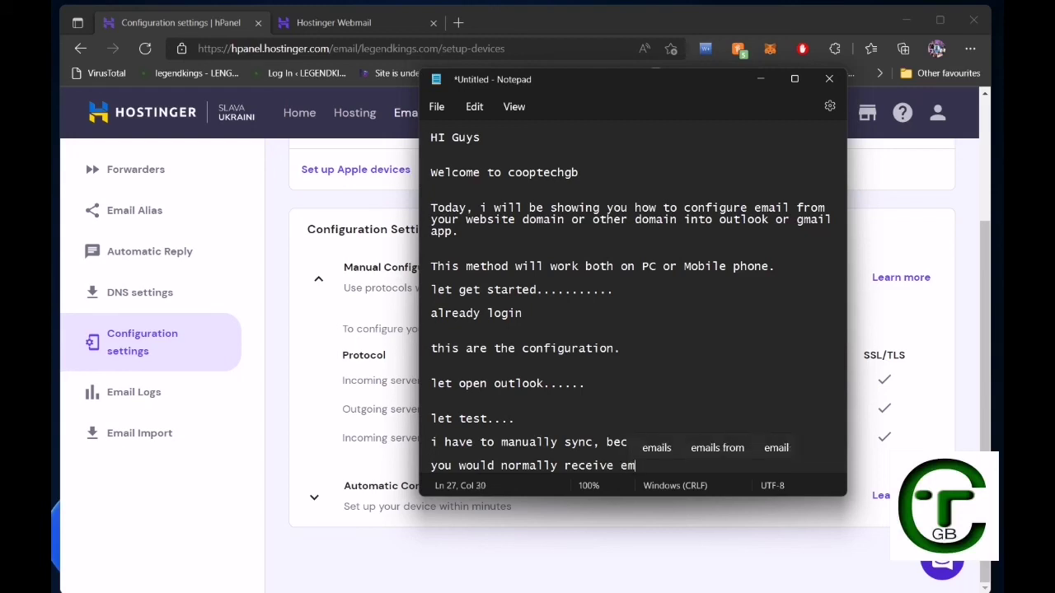
{"action": "type", "text": "ail as u"}
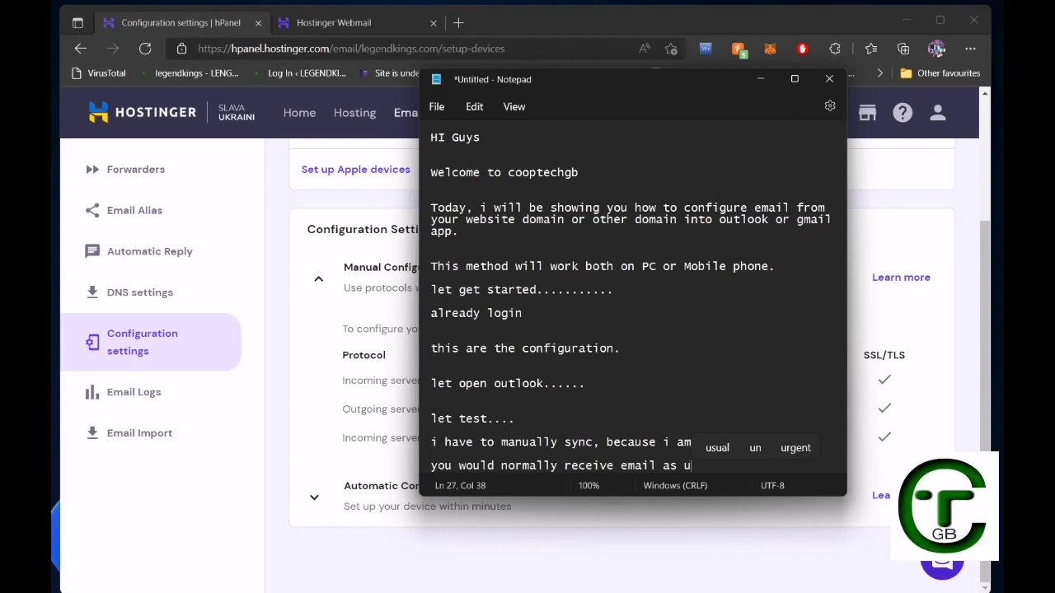
{"action": "type", "text": "sal "}
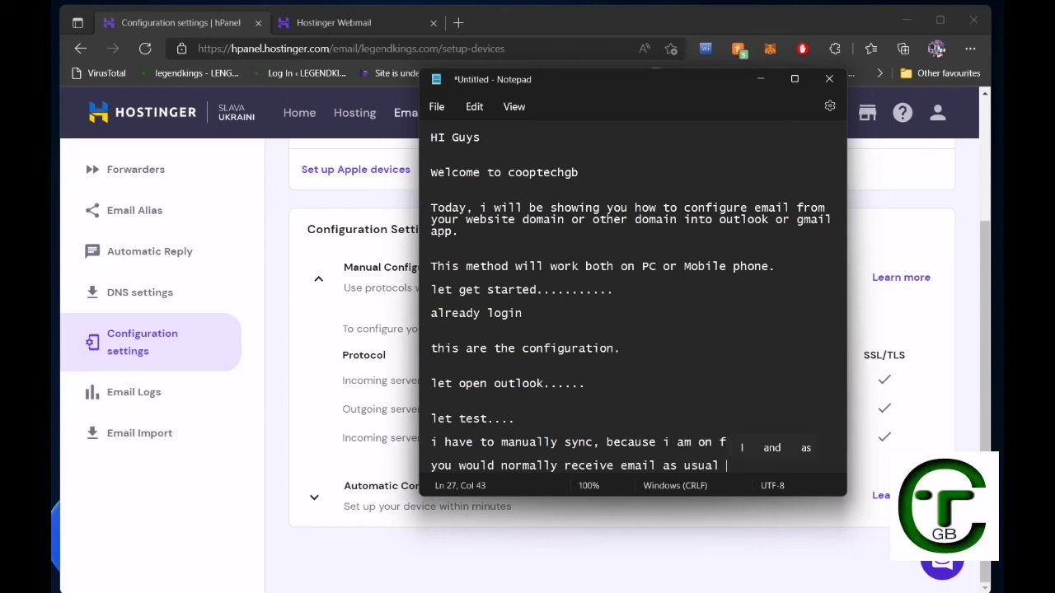
{"action": "type", "text": "."}
{"action": "key", "text": "Return"}
{"action": "key", "text": "Return"}
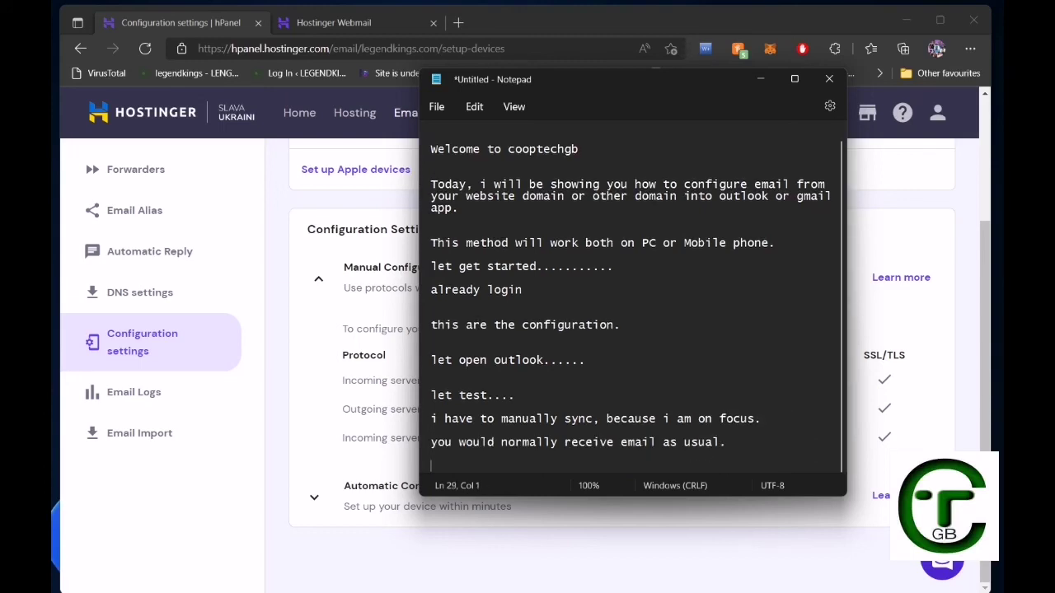
Write the line 'thanks for watching like and subscribe.' and start a new line after it.
{"action": "type", "text": "th"}
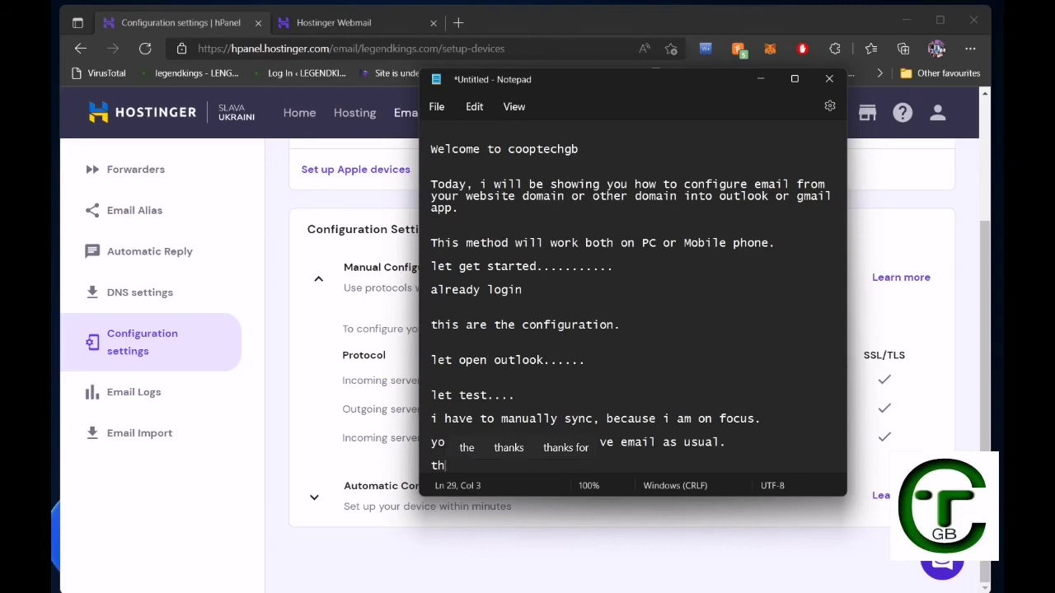
{"action": "type", "text": "an"}
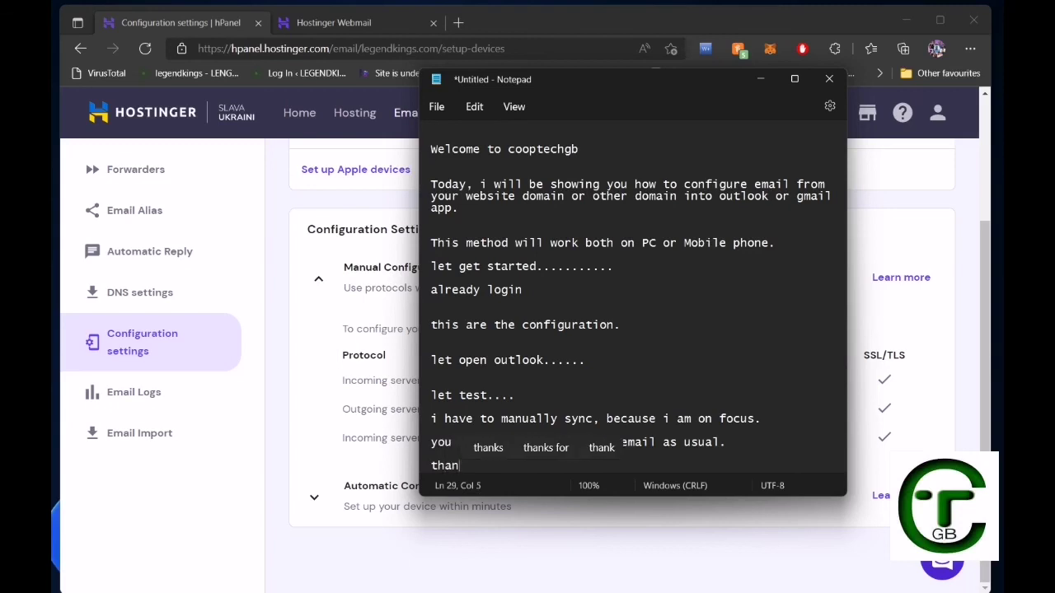
{"action": "type", "text": "ks fo"}
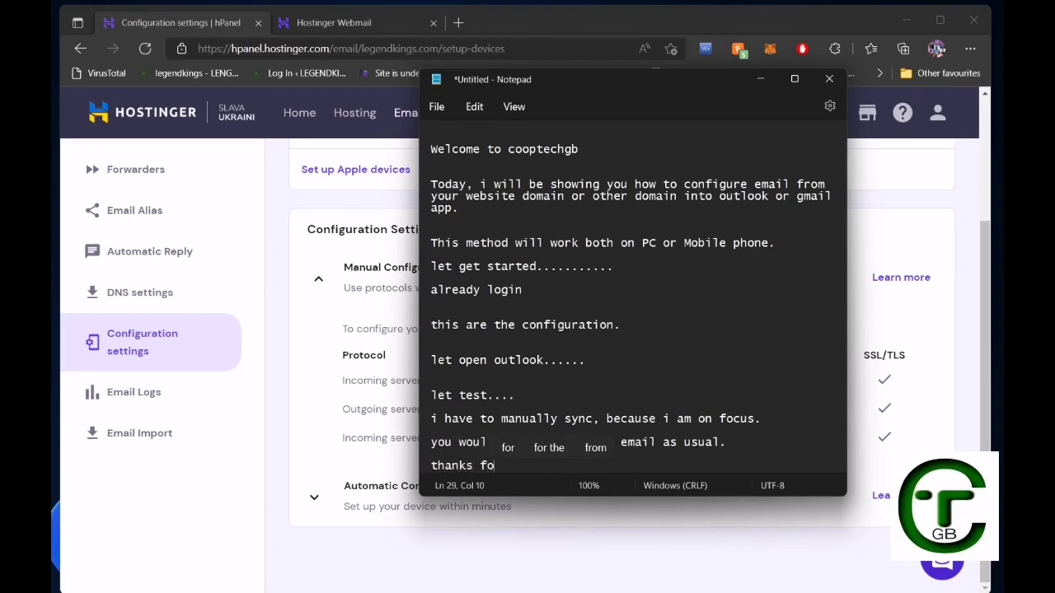
{"action": "type", "text": "r wac"}
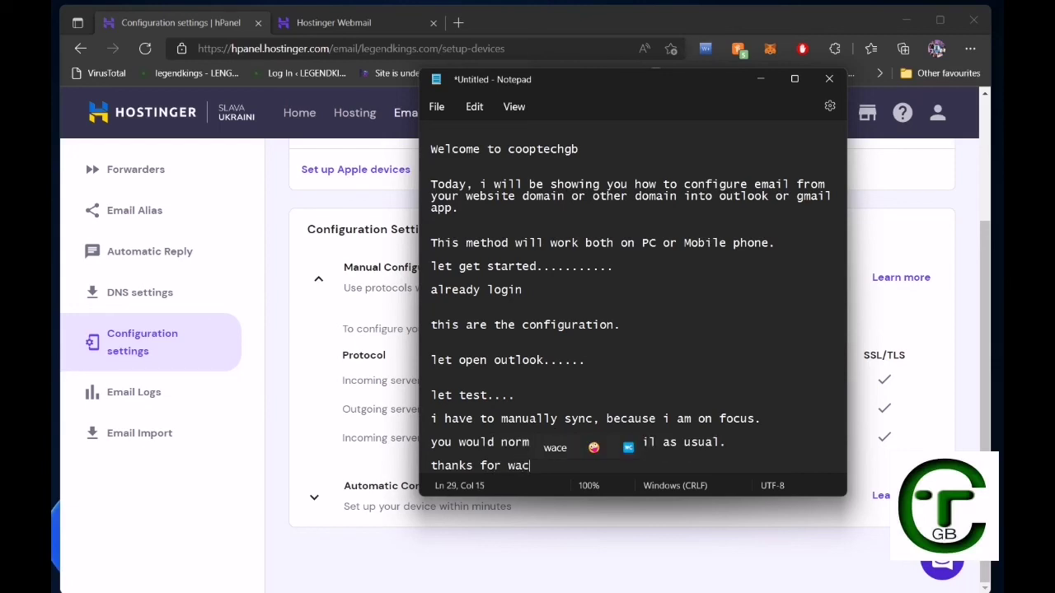
{"action": "key", "text": "BackSpace"}
{"action": "type", "text": "th"}
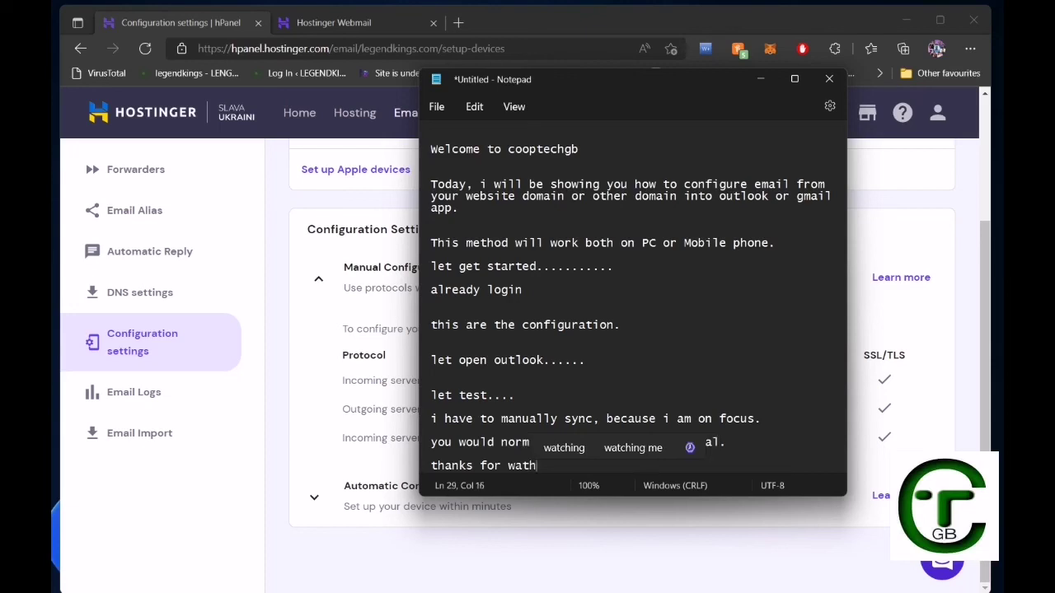
{"action": "key", "text": "Up"}
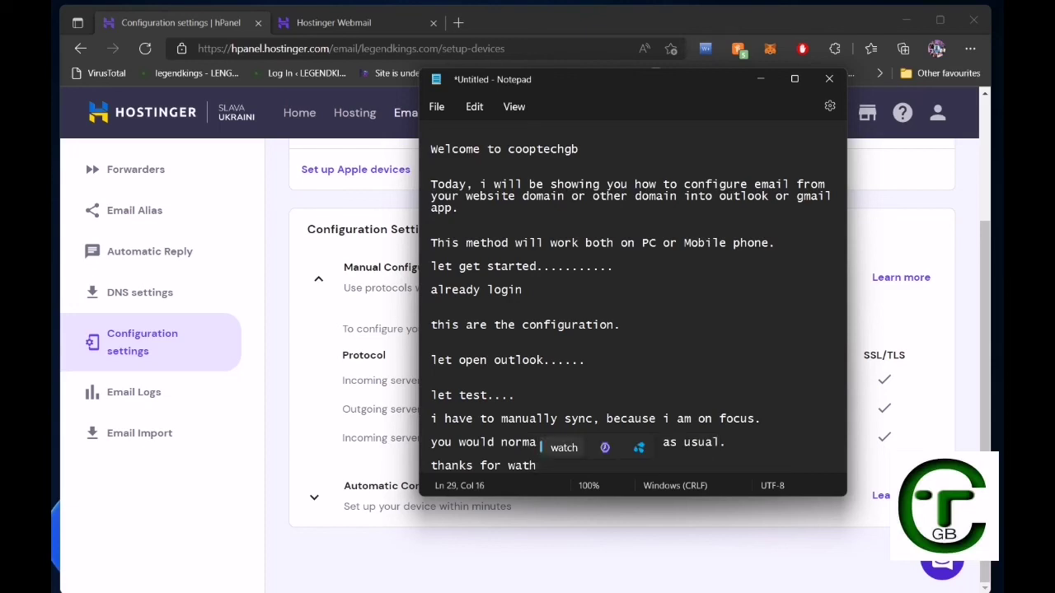
{"action": "key", "text": "Return"}
{"action": "key", "text": "BackSpace"}
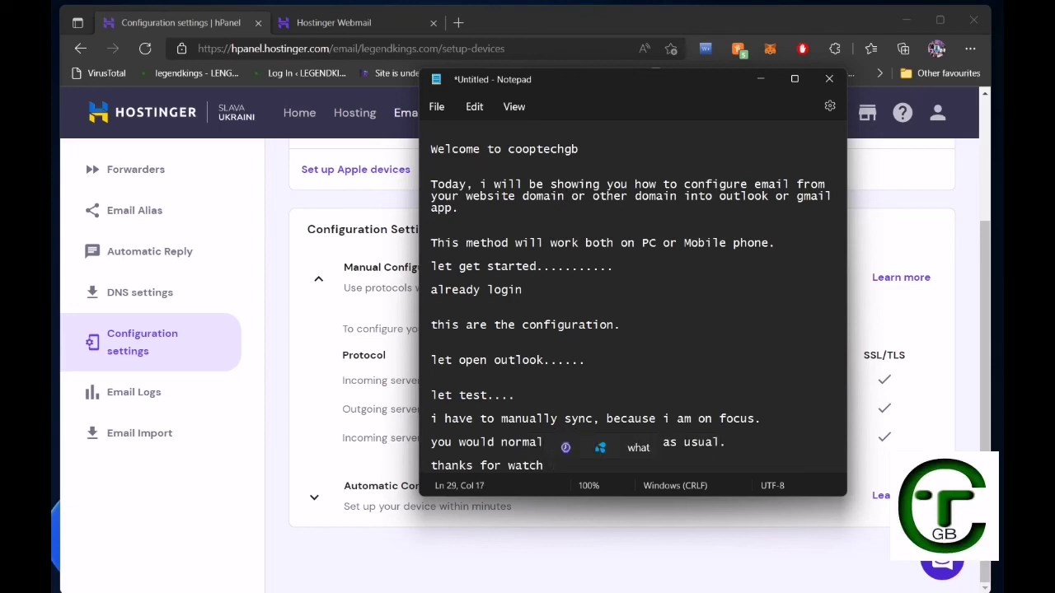
{"action": "type", "text": "ing"}
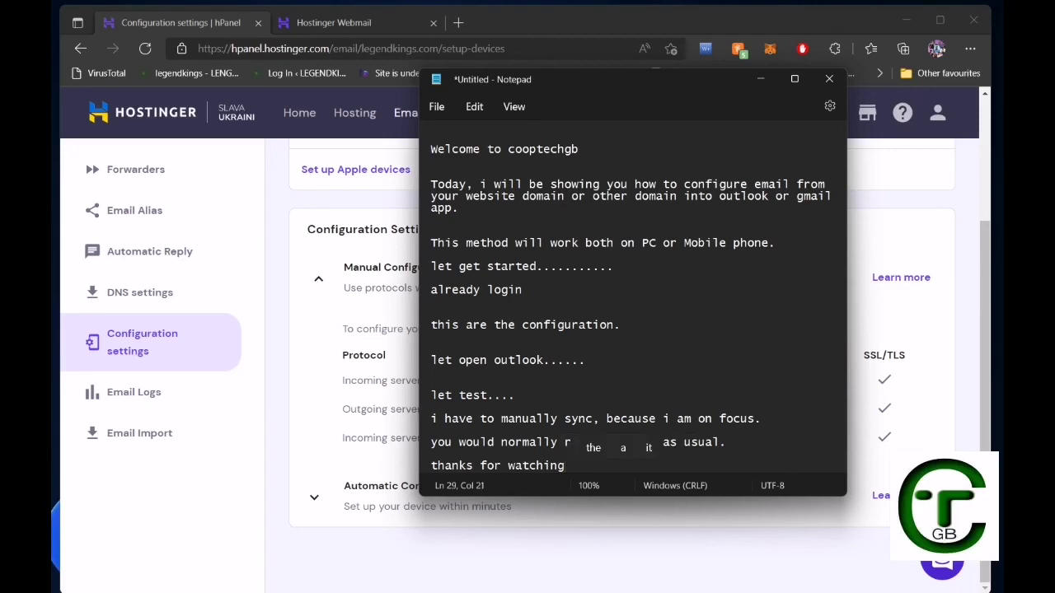
{"action": "type", "text": " l"}
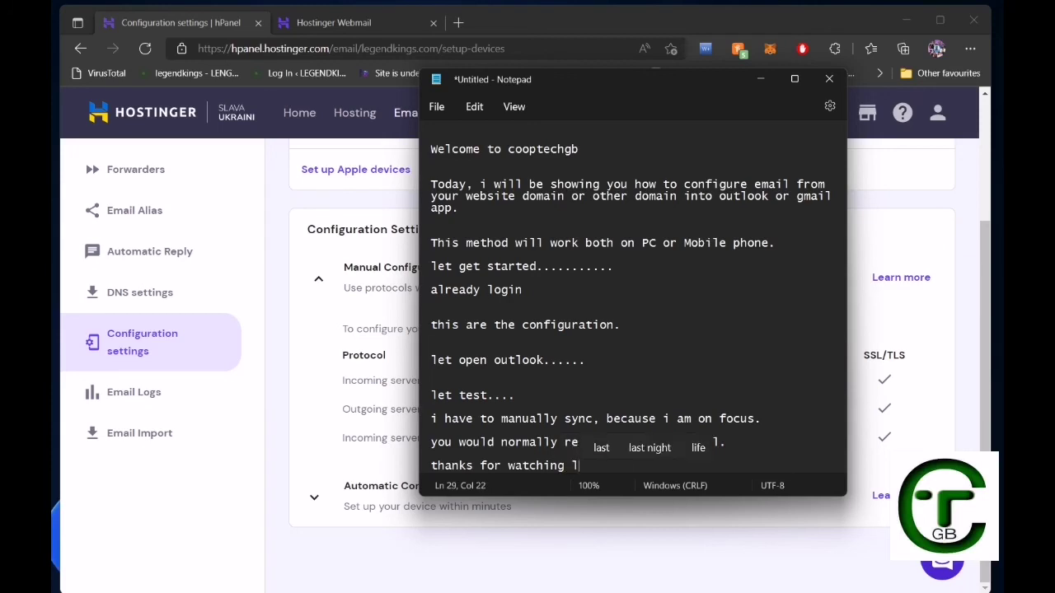
{"action": "type", "text": "ik"}
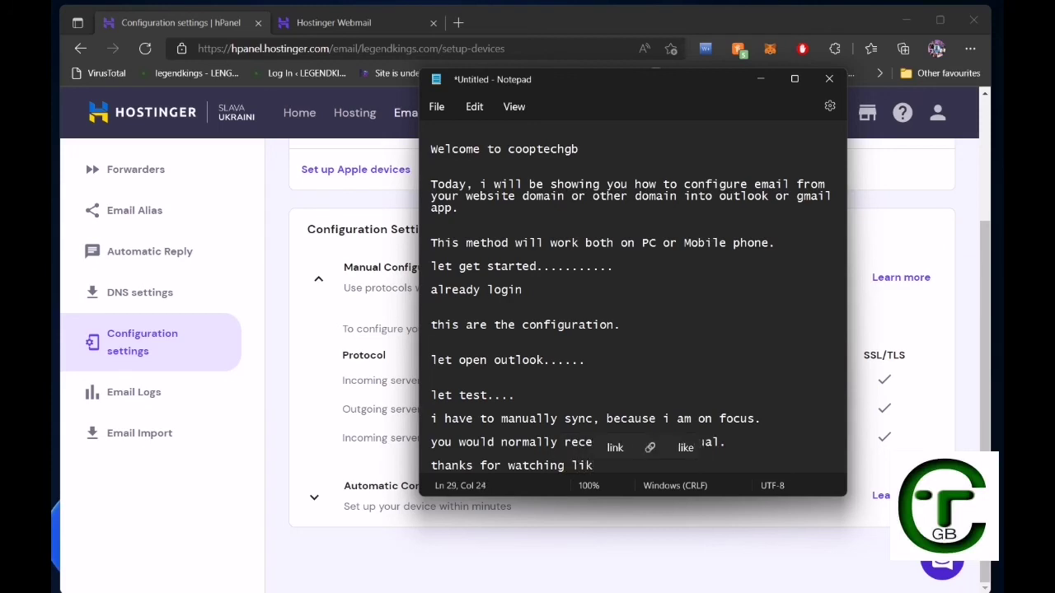
{"action": "type", "text": "e and "}
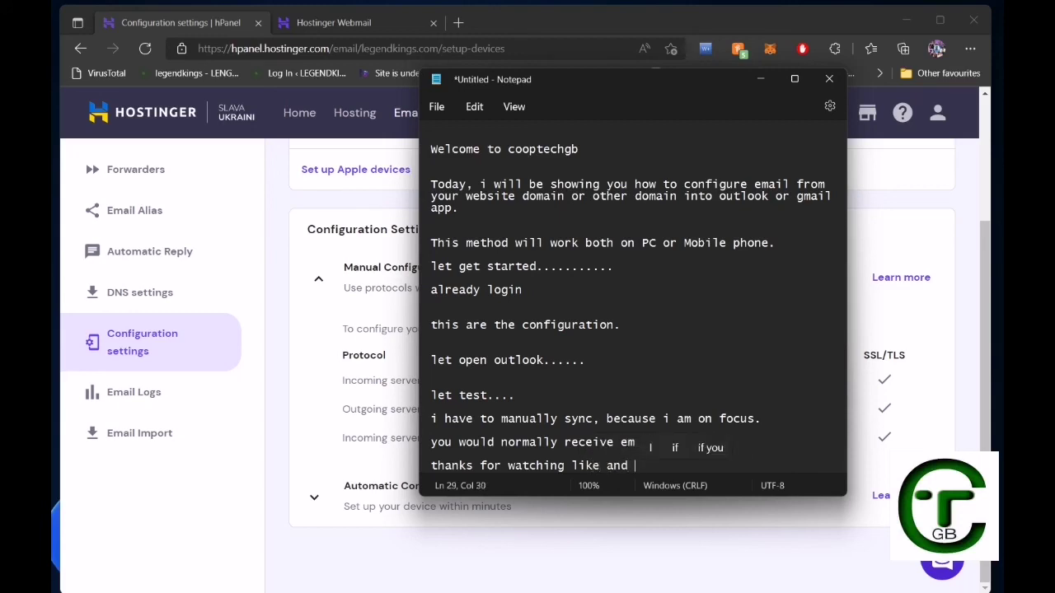
{"action": "type", "text": "sub"}
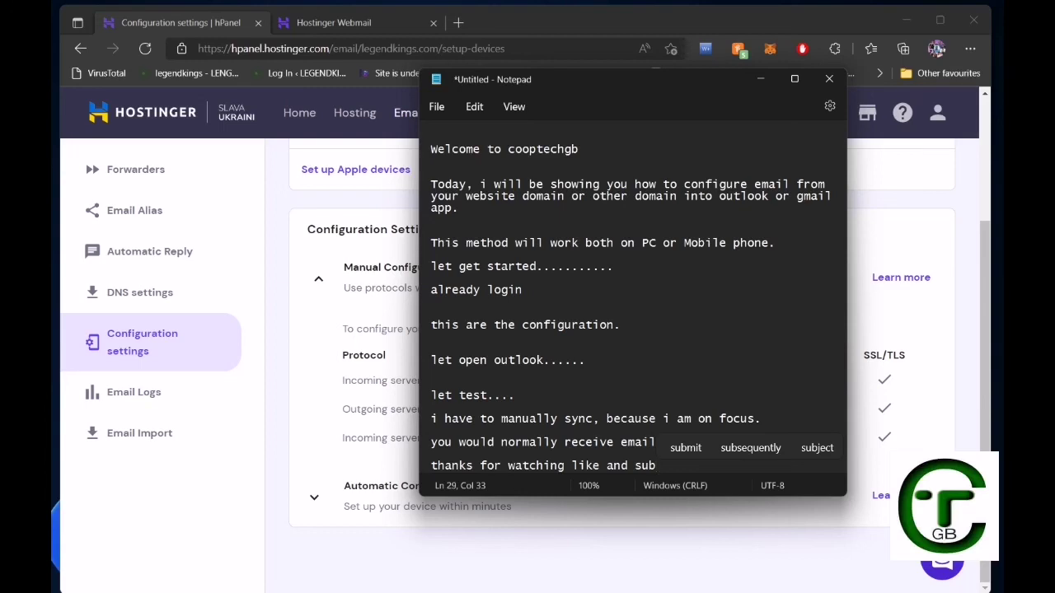
{"action": "type", "text": "src"}
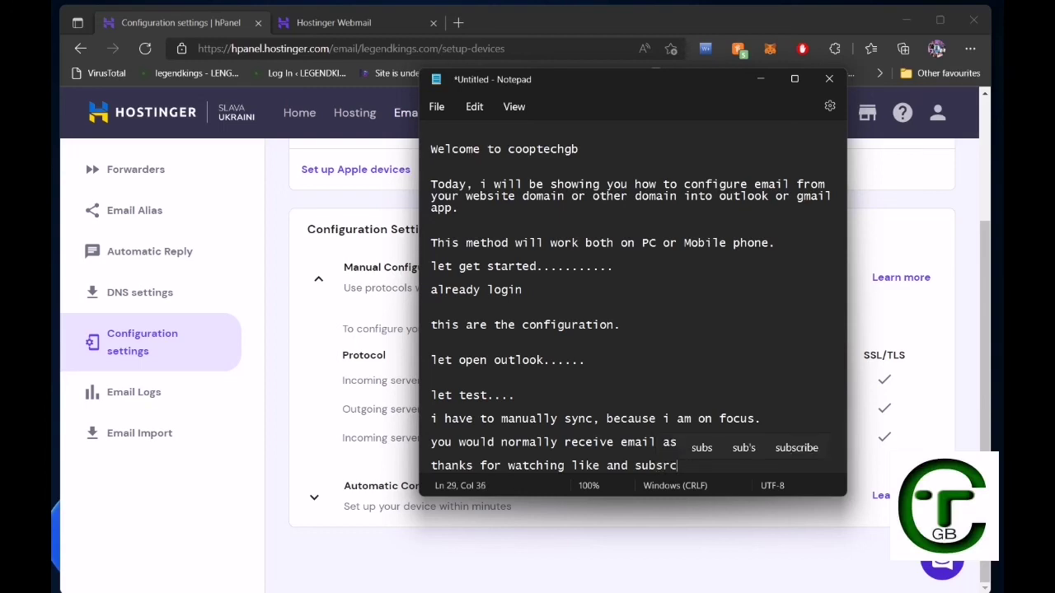
{"action": "key", "text": "Up"}
{"action": "key", "text": "Return"}
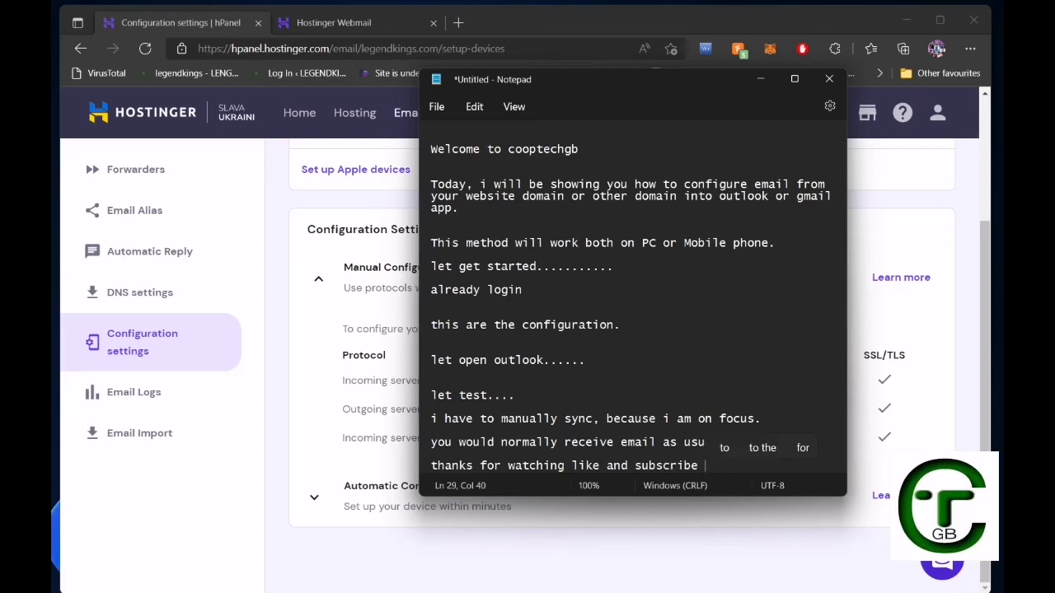
{"action": "key", "text": "BackSpace"}
{"action": "type", "text": "."}
{"action": "key", "text": "Return"}
{"action": "key", "text": "Return"}
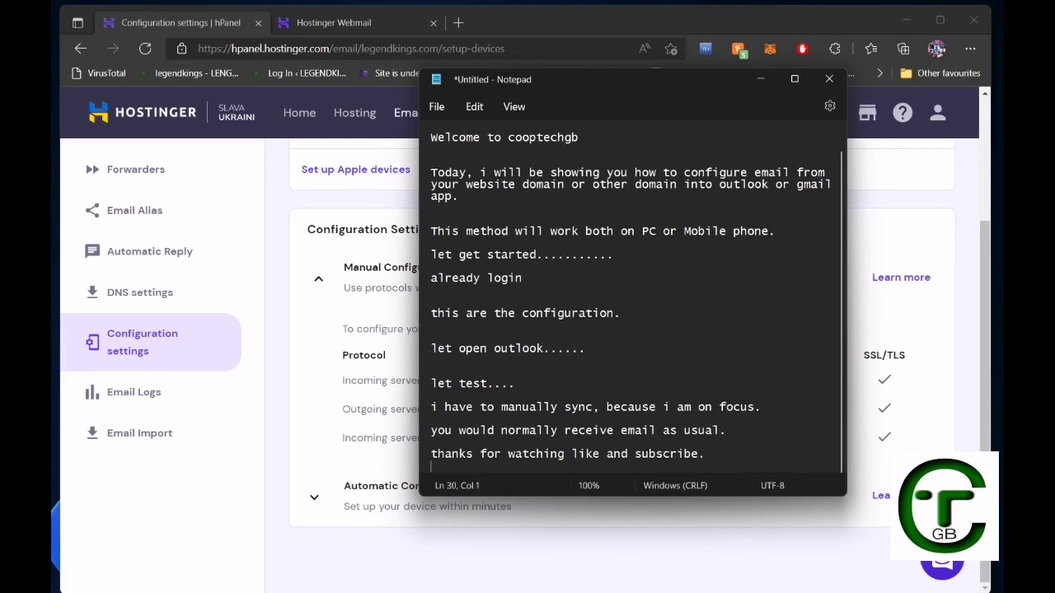
Add the sign-off lines 'see you in the next one' and 'bye for now'.
{"action": "type", "text": "see "}
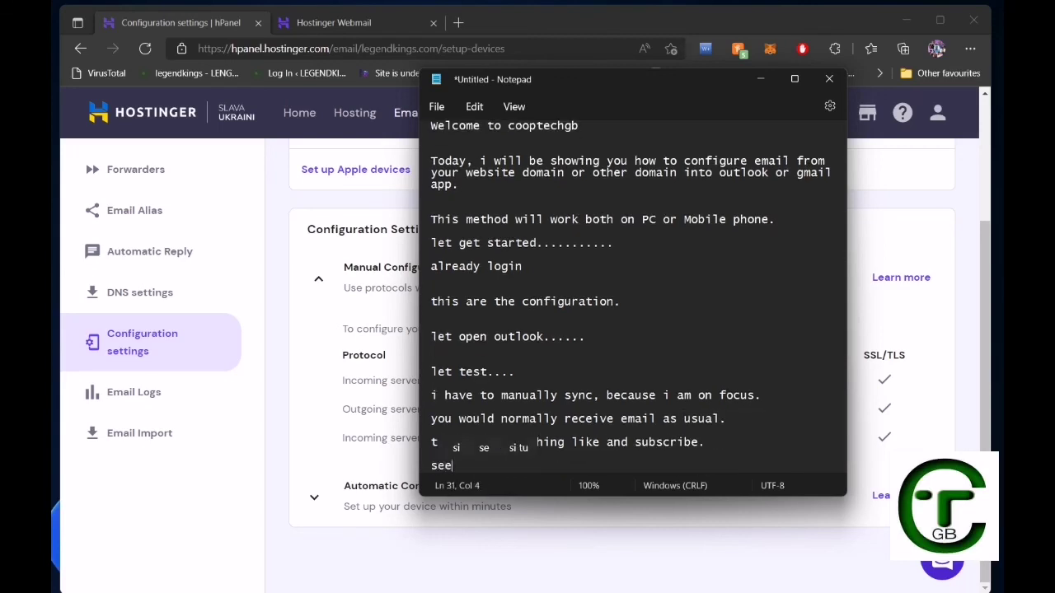
{"action": "type", "text": "yo"}
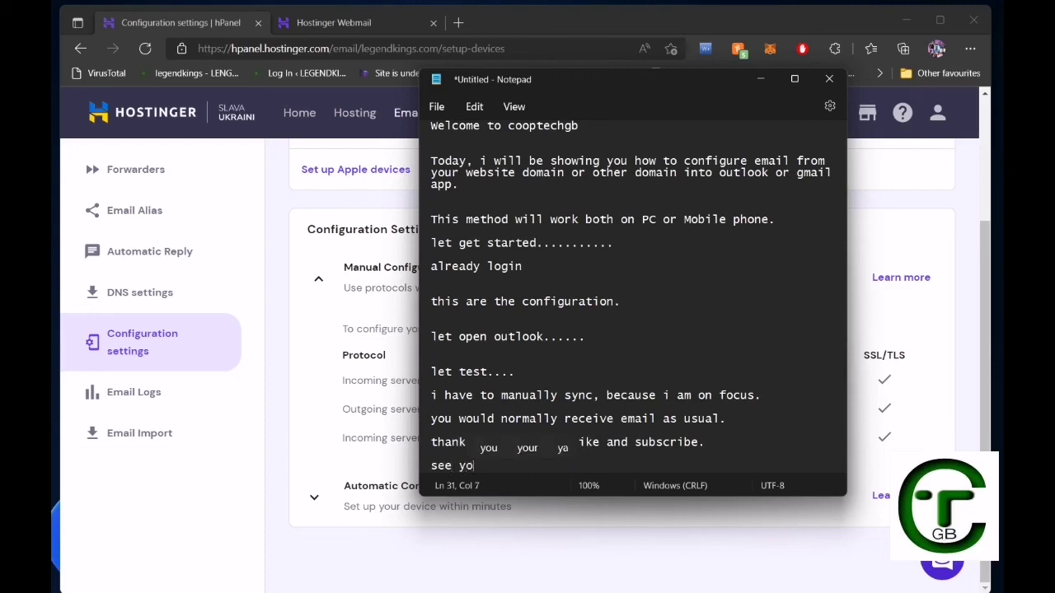
{"action": "type", "text": "u in the "}
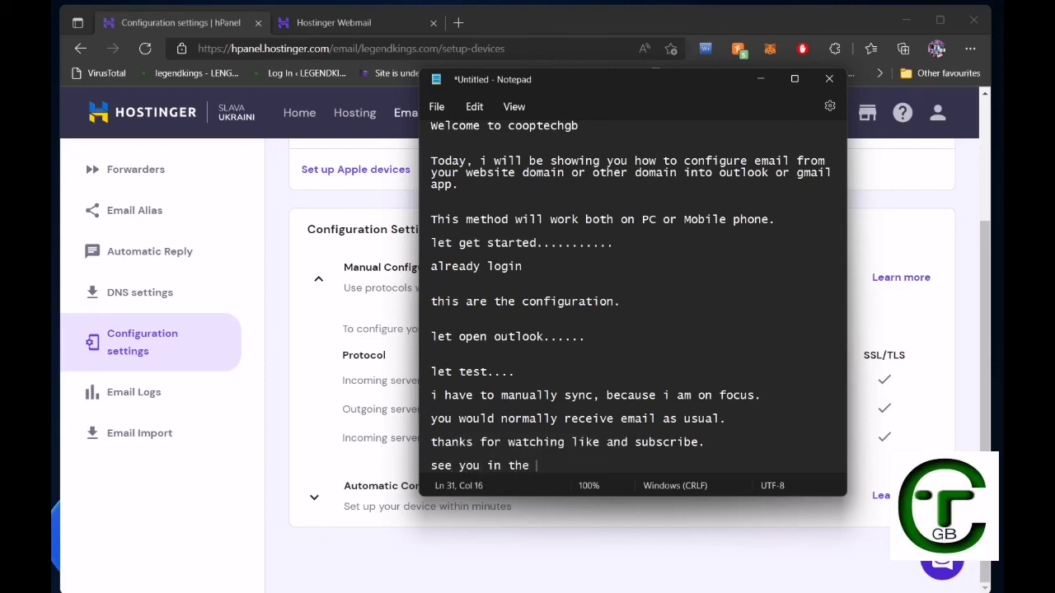
{"action": "type", "text": "ne"}
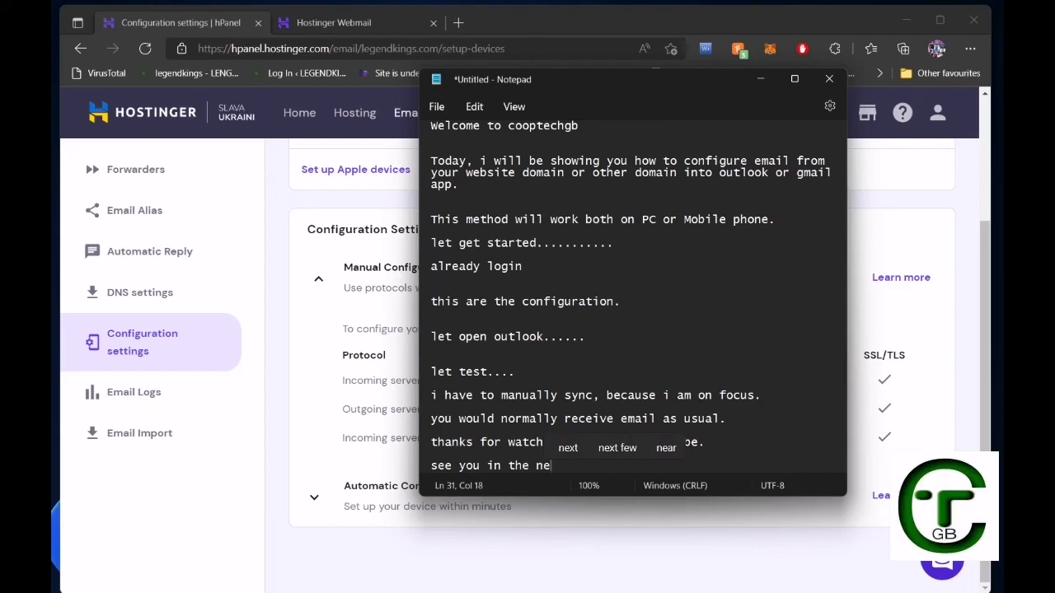
{"action": "type", "text": "xt o"}
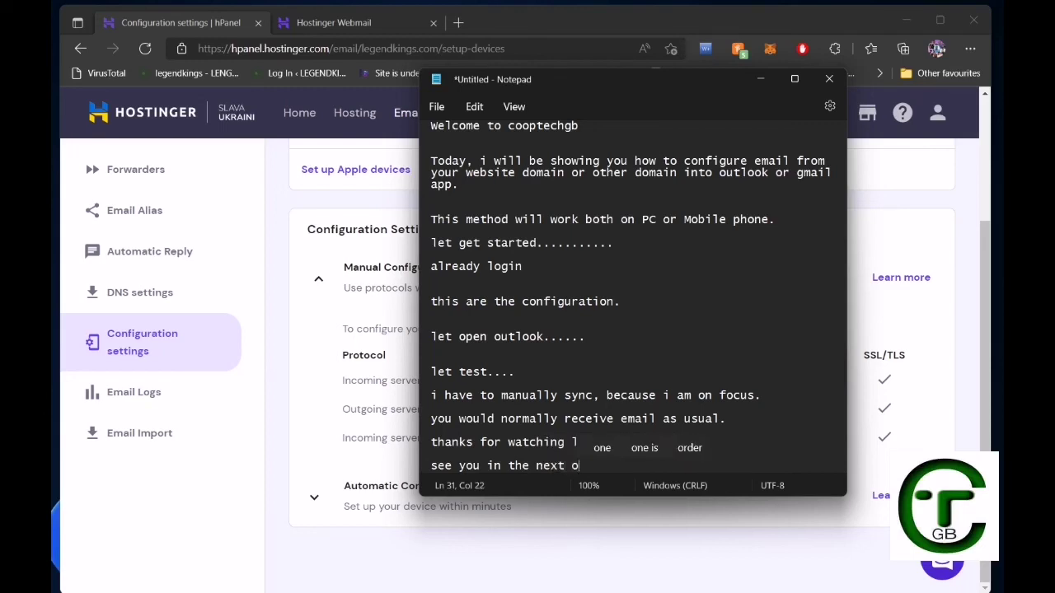
{"action": "type", "text": "ne"}
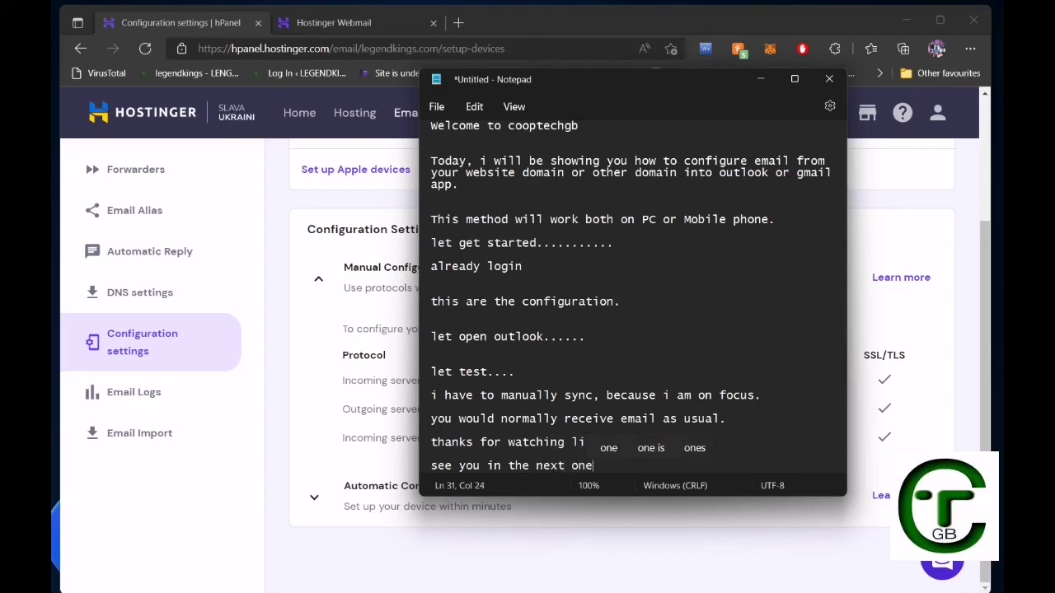
{"action": "key", "text": "Return"}
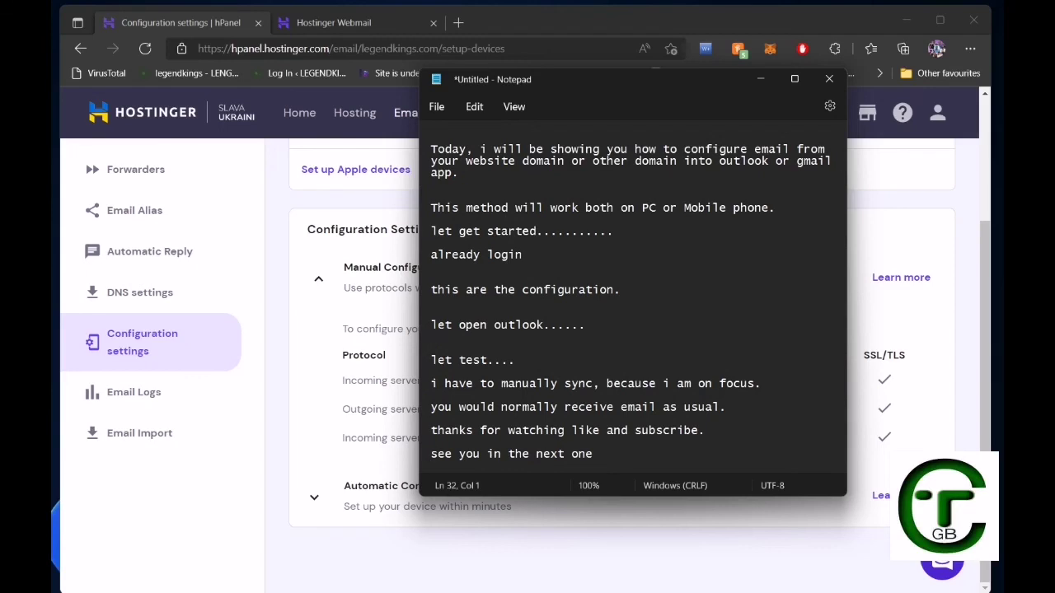
{"action": "key", "text": "Return"}
{"action": "type", "text": "b"}
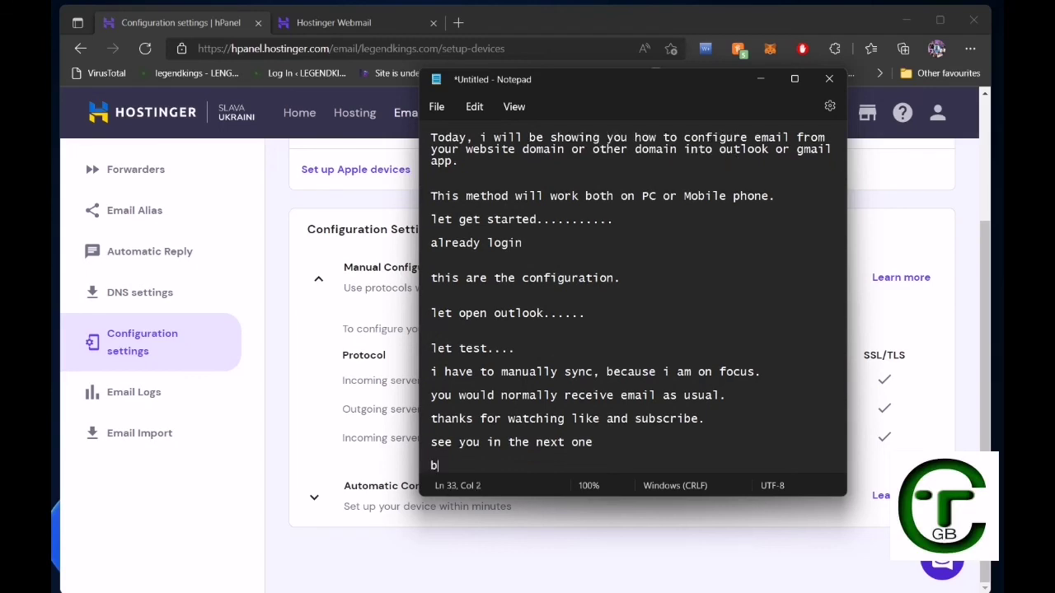
{"action": "type", "text": "ye "}
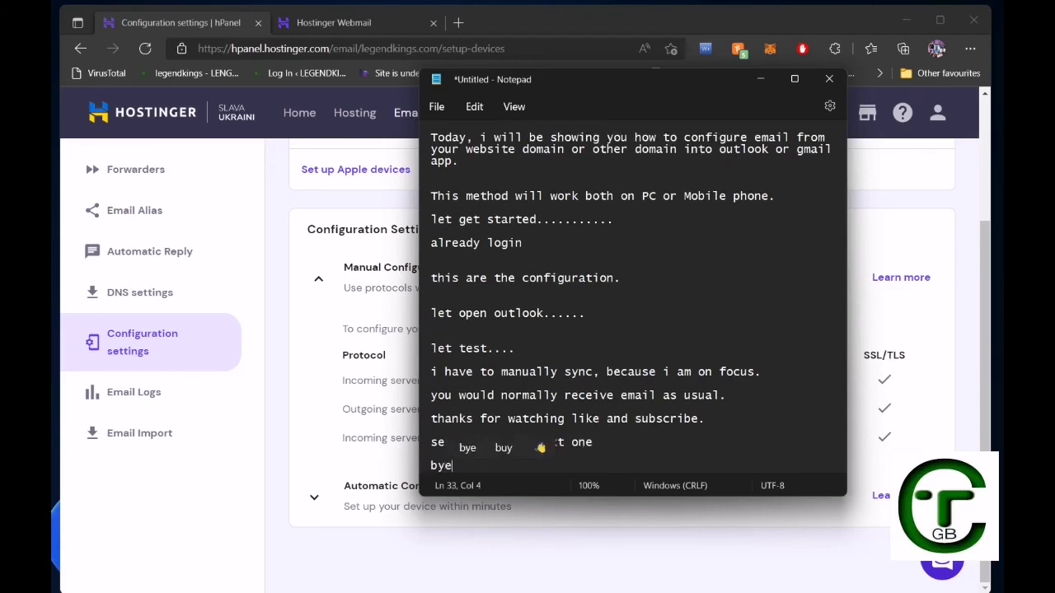
{"action": "type", "text": "fo"}
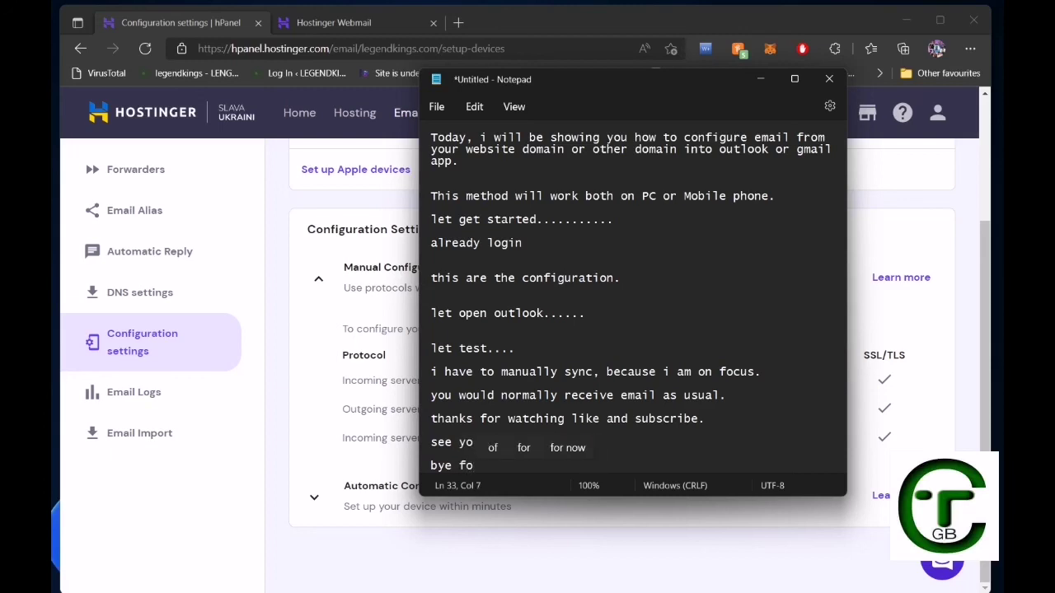
{"action": "type", "text": "r n"}
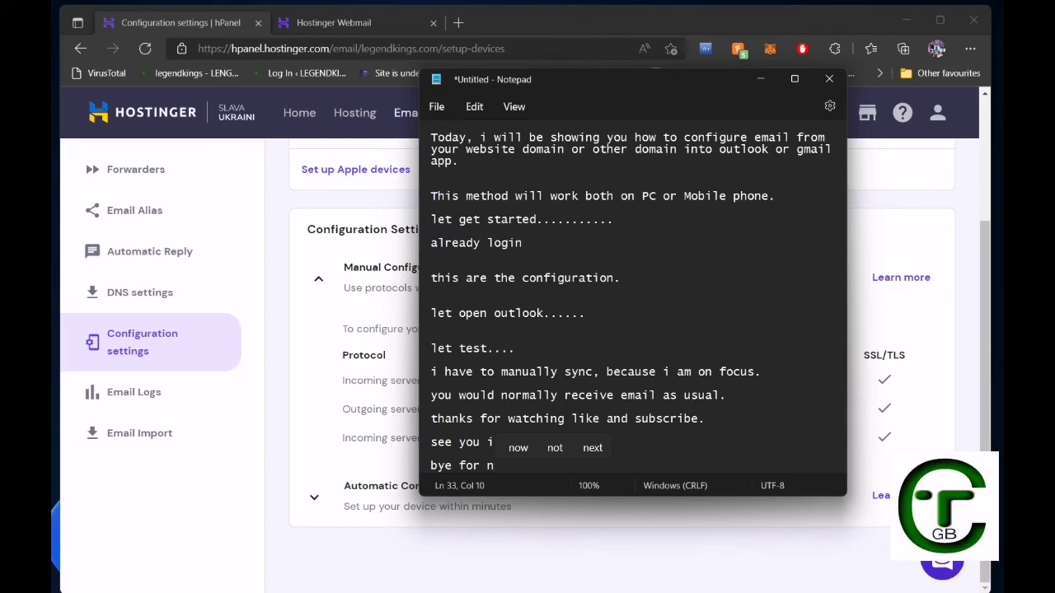
{"action": "key", "text": "Return"}
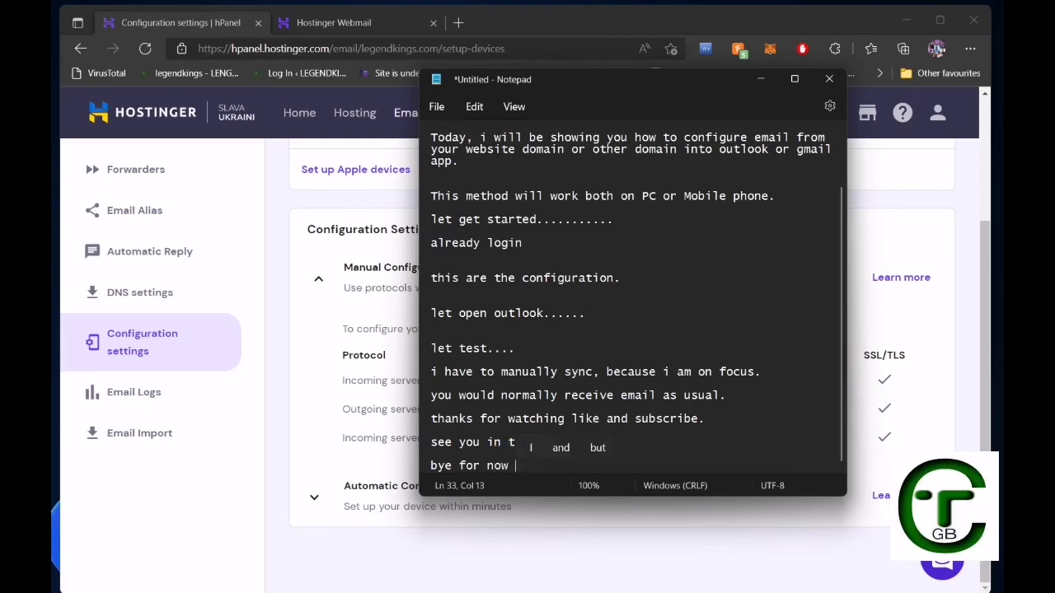
Stop the screen recording.
{"action": "scroll", "coordinate": [636, 306], "scroll_direction": "up", "scroll_amount": 2}
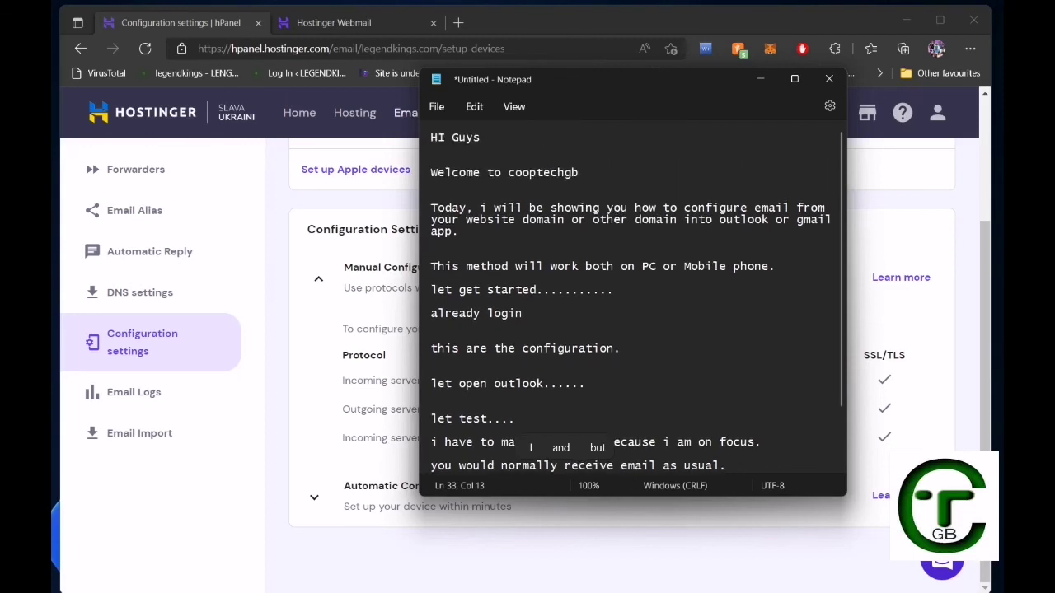
{"action": "mouse_move", "coordinate": [583, 573]}
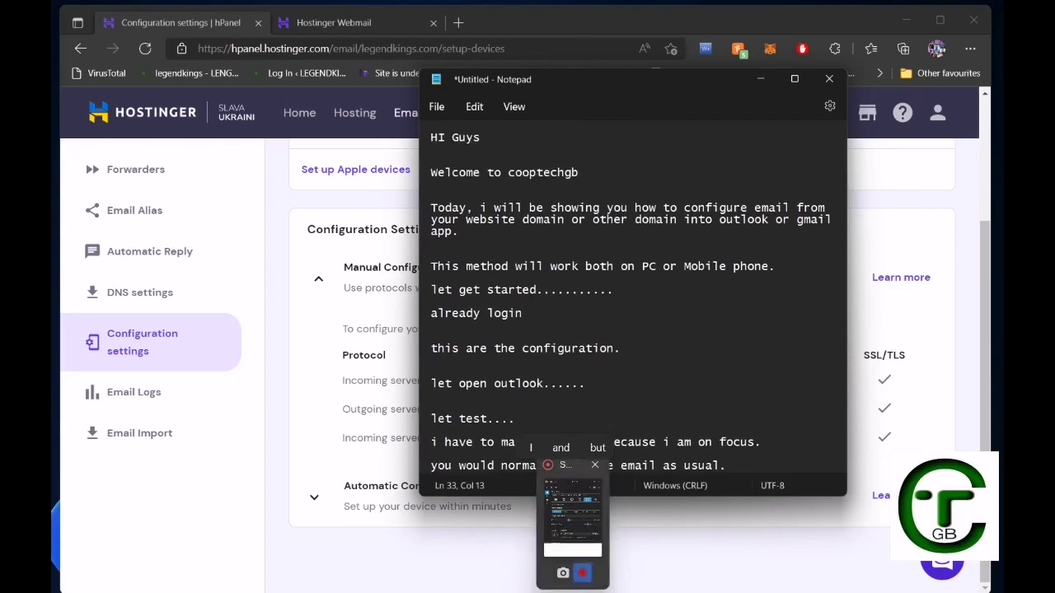
{"action": "left_click", "coordinate": [582, 573]}
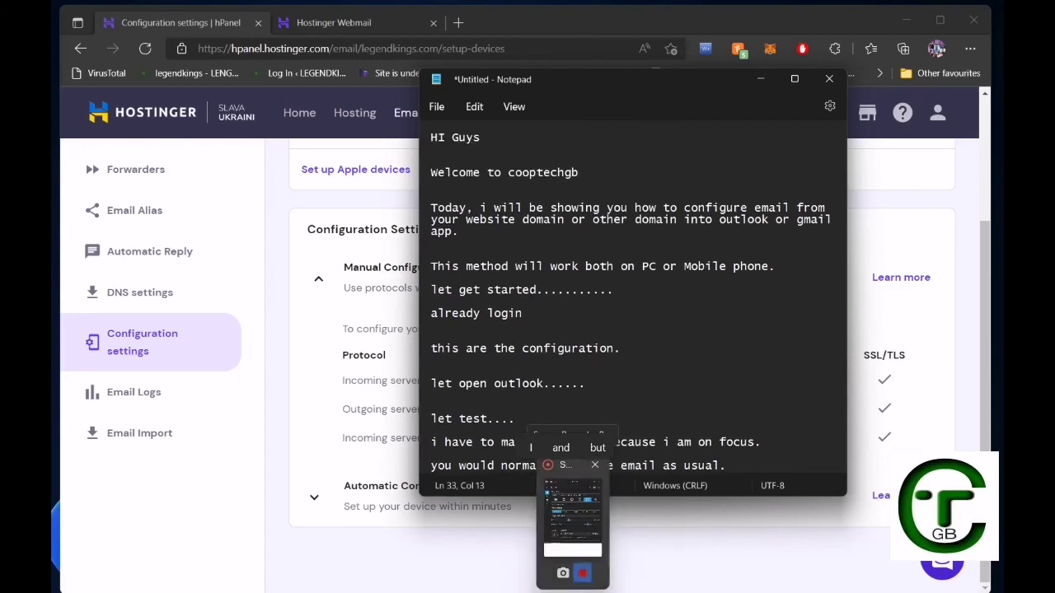